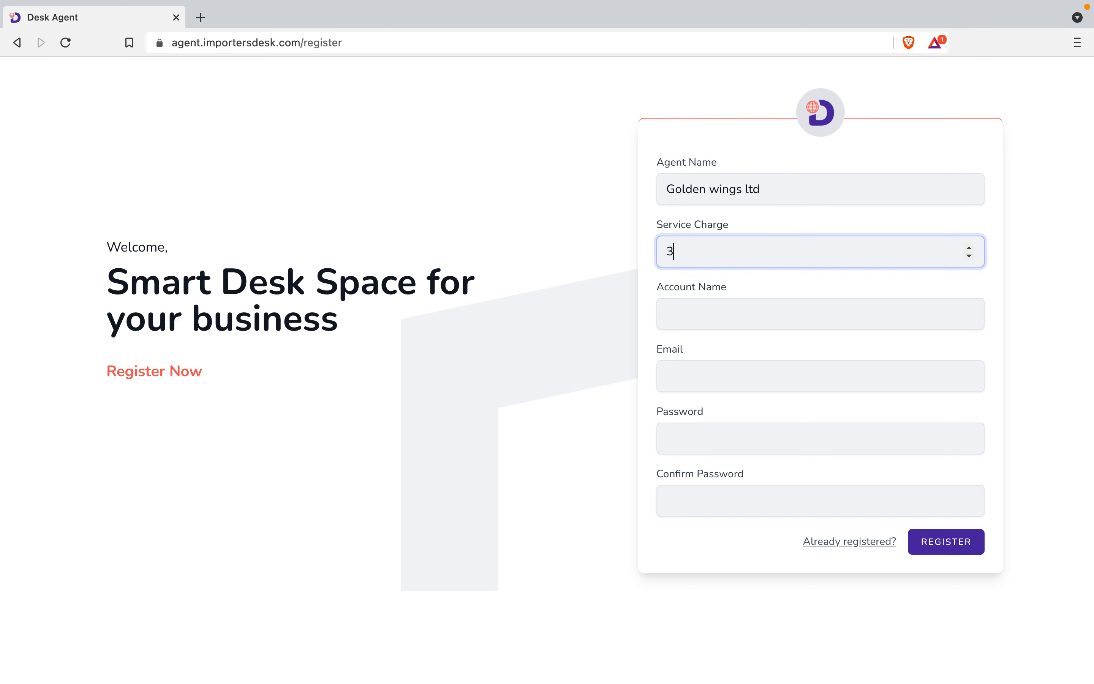
# Complete registration with the account holder's name, e-mail address and a confirmed password.
pyautogui.click(713, 314)
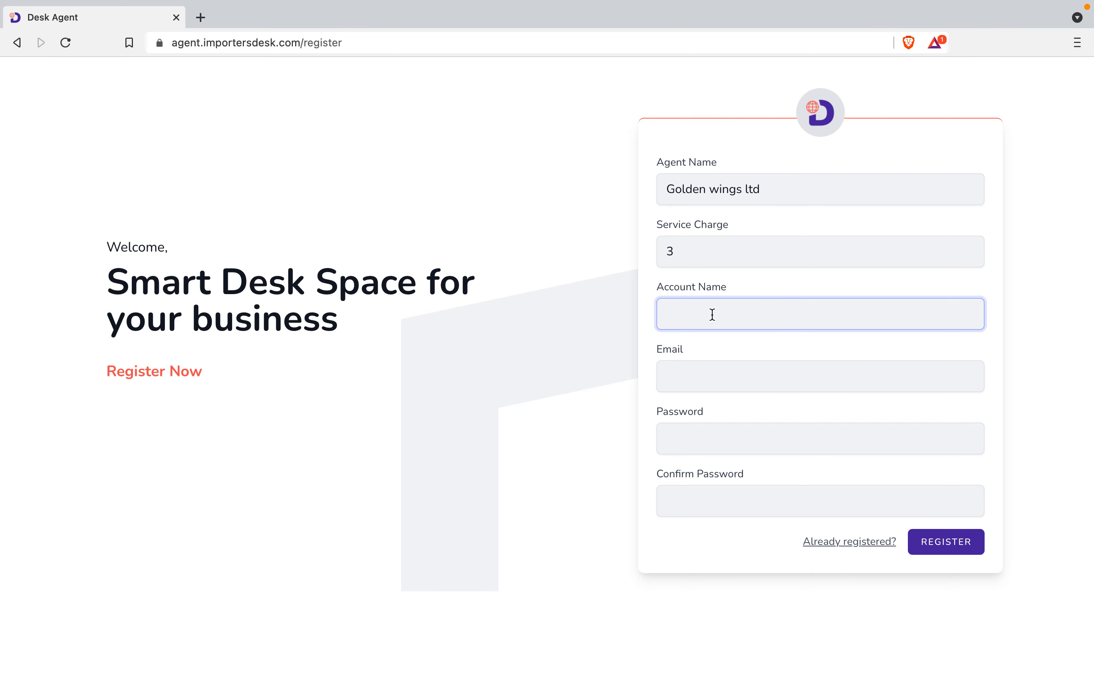
pyautogui.click(695, 366)
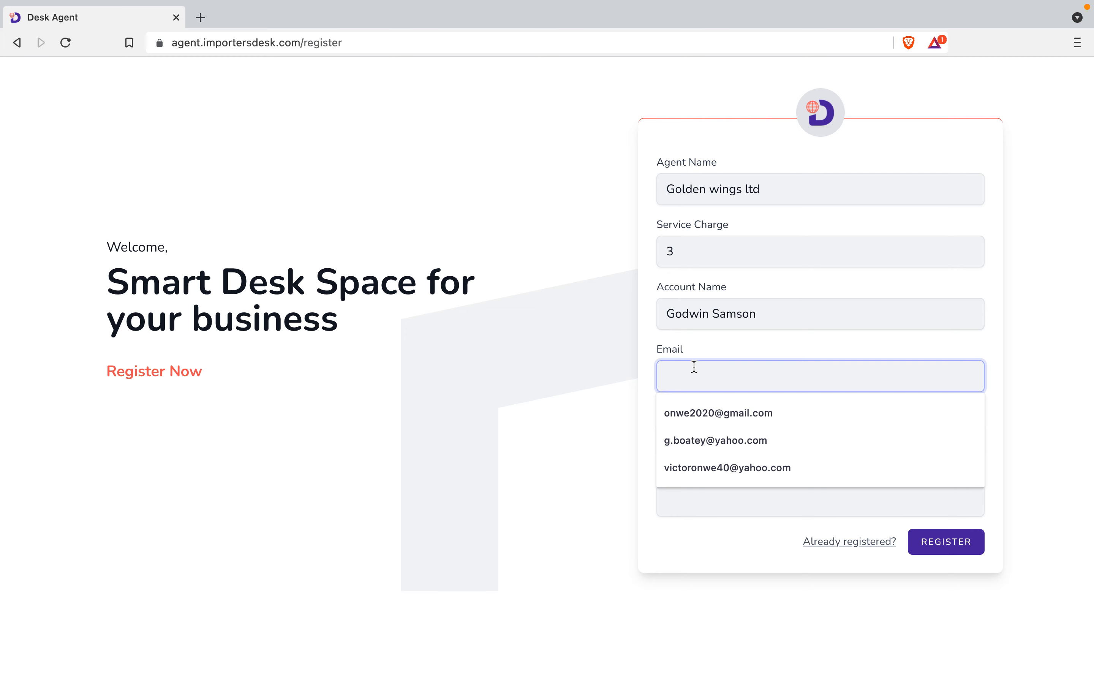
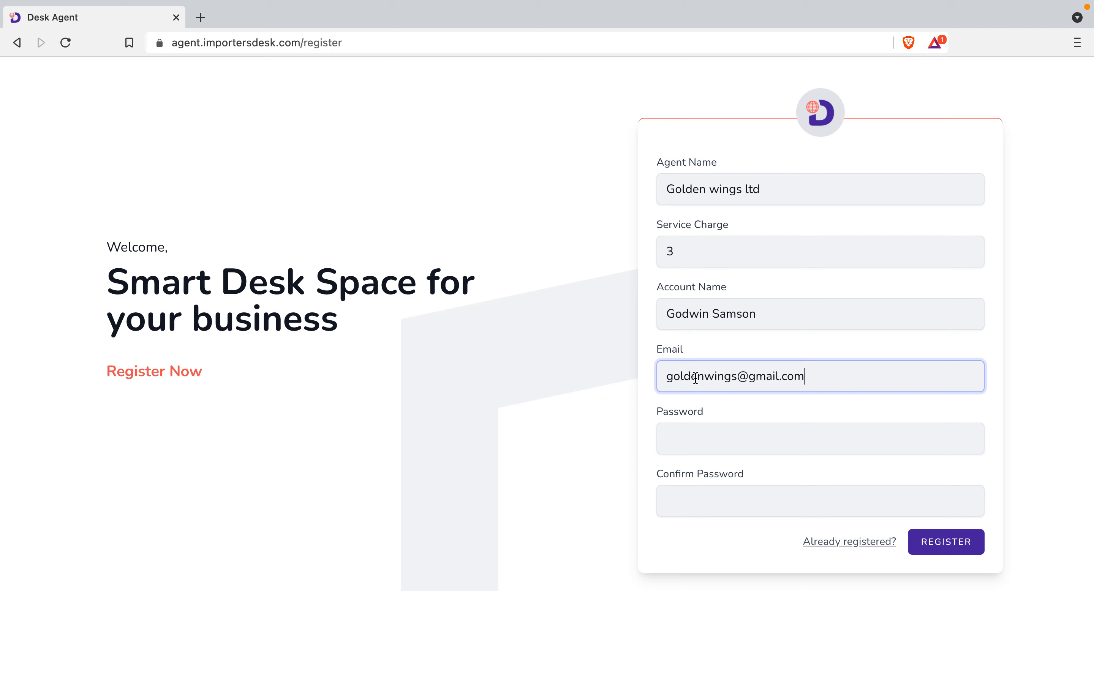
pyautogui.click(701, 431)
pyautogui.write('•••••••••')
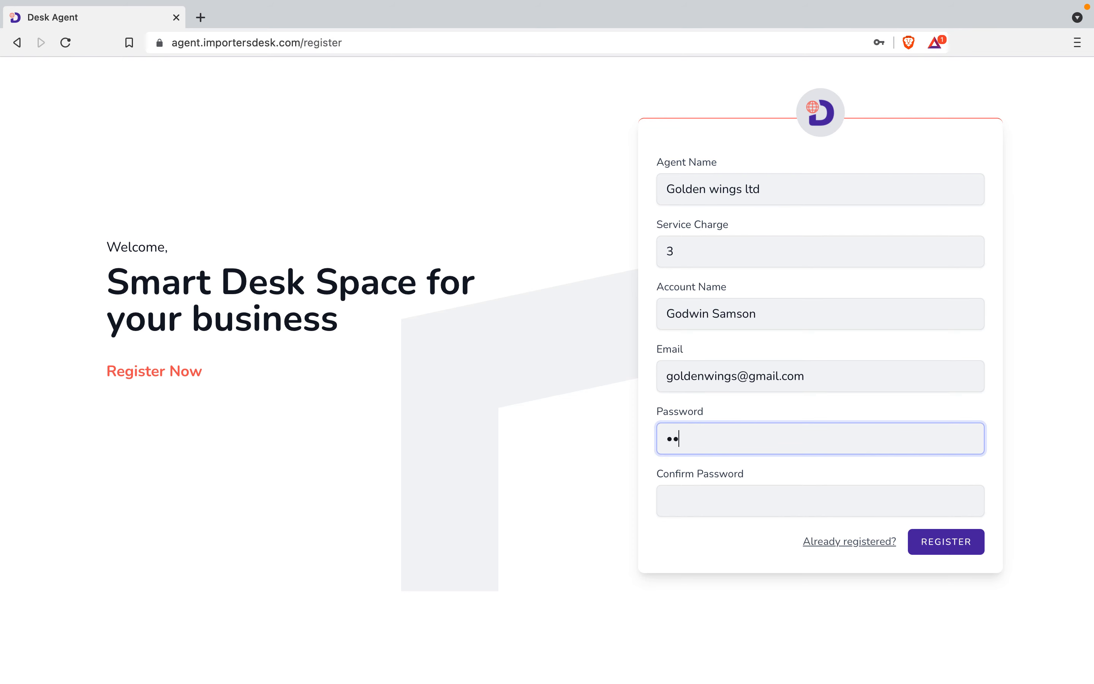
pyautogui.press('Tab')
pyautogui.write('••••••••')
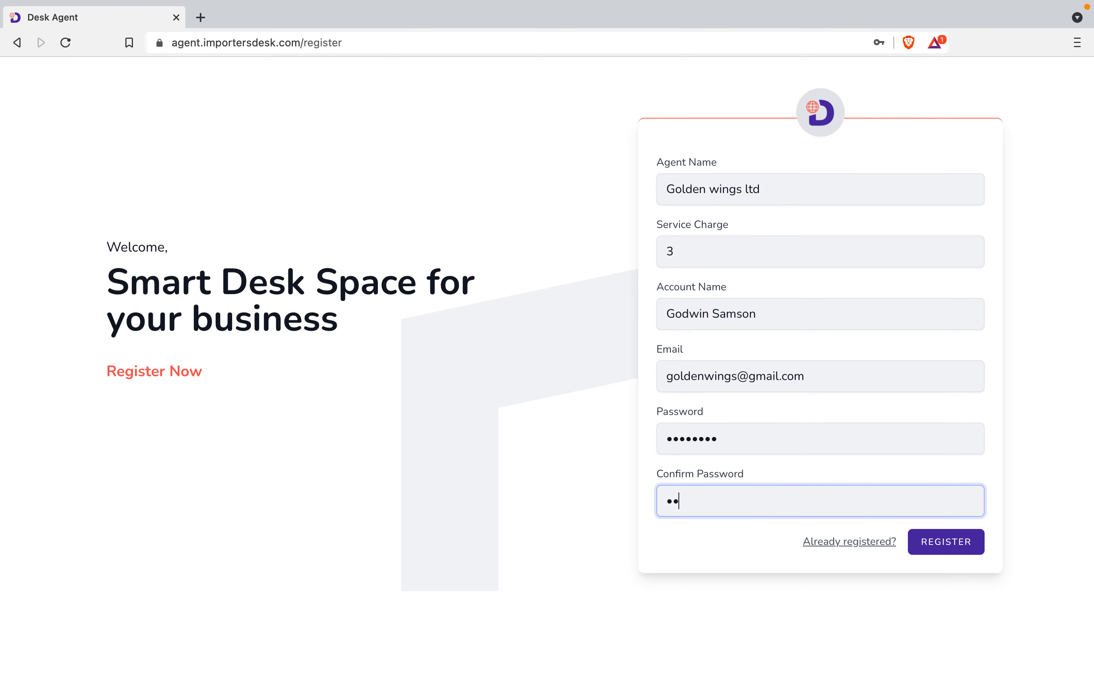
pyautogui.press('Return')
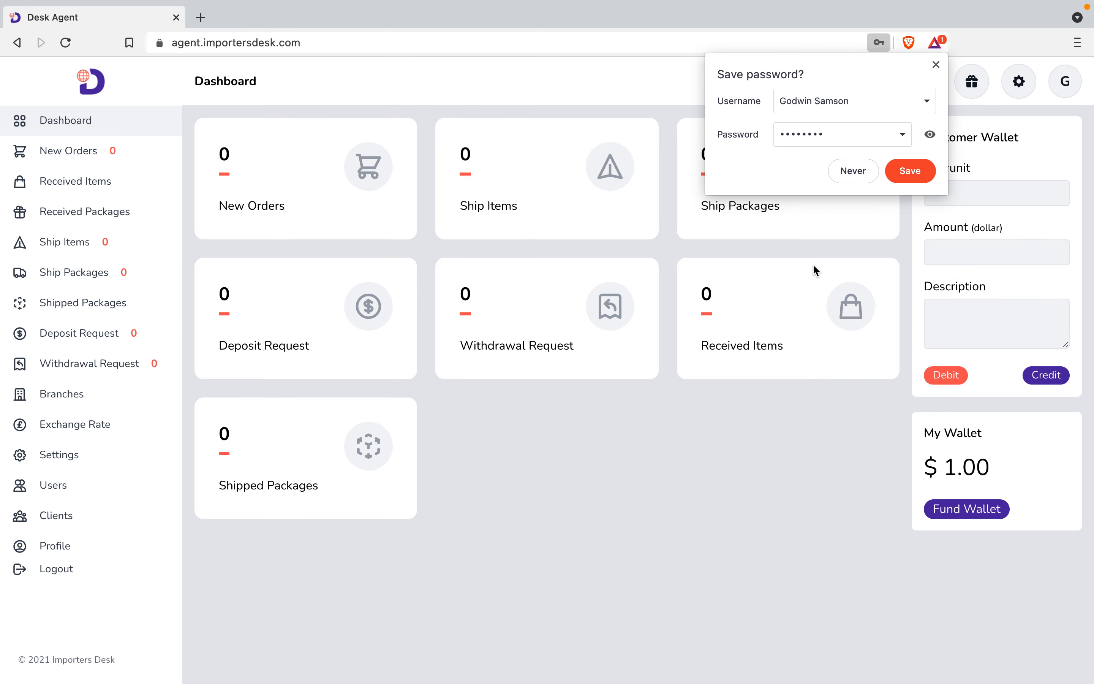
# Decline the browser's offer to save the password.
pyautogui.click(849, 170)
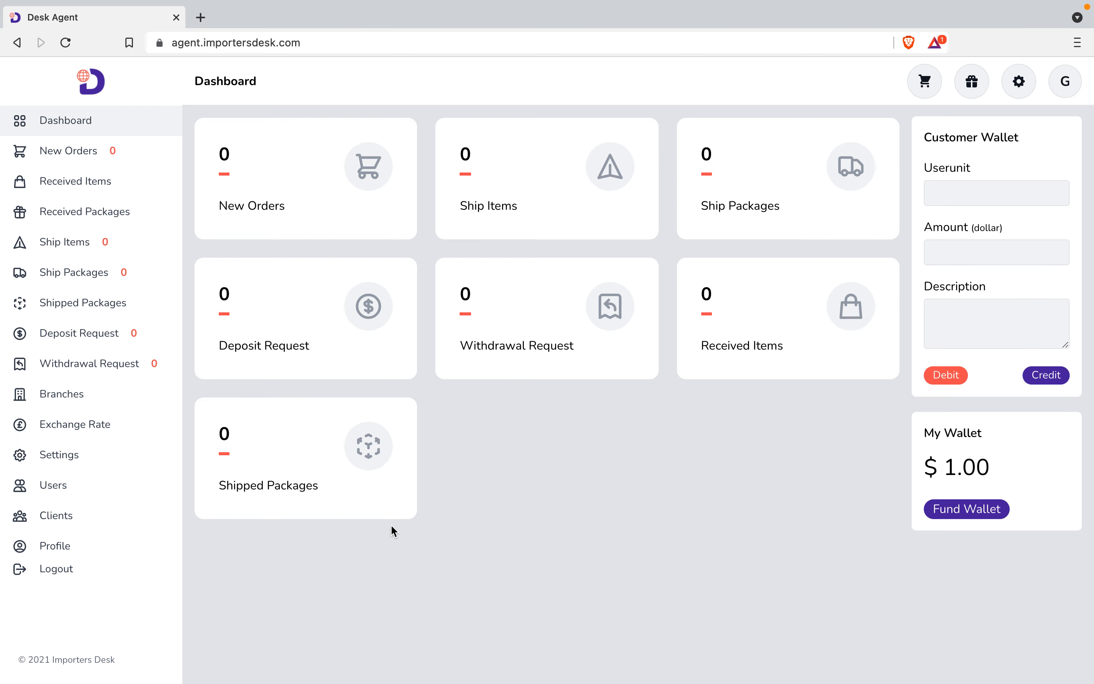
# Go to the agent's Settings page and close the agent details without changes.
pyautogui.click(71, 461)
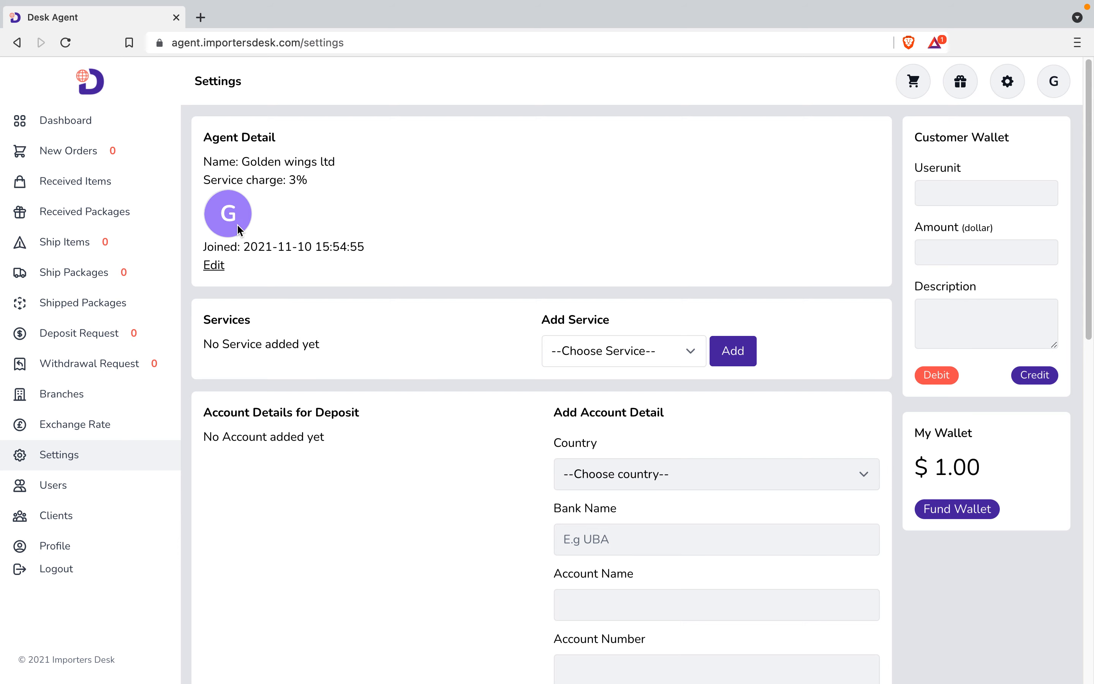
pyautogui.click(220, 272)
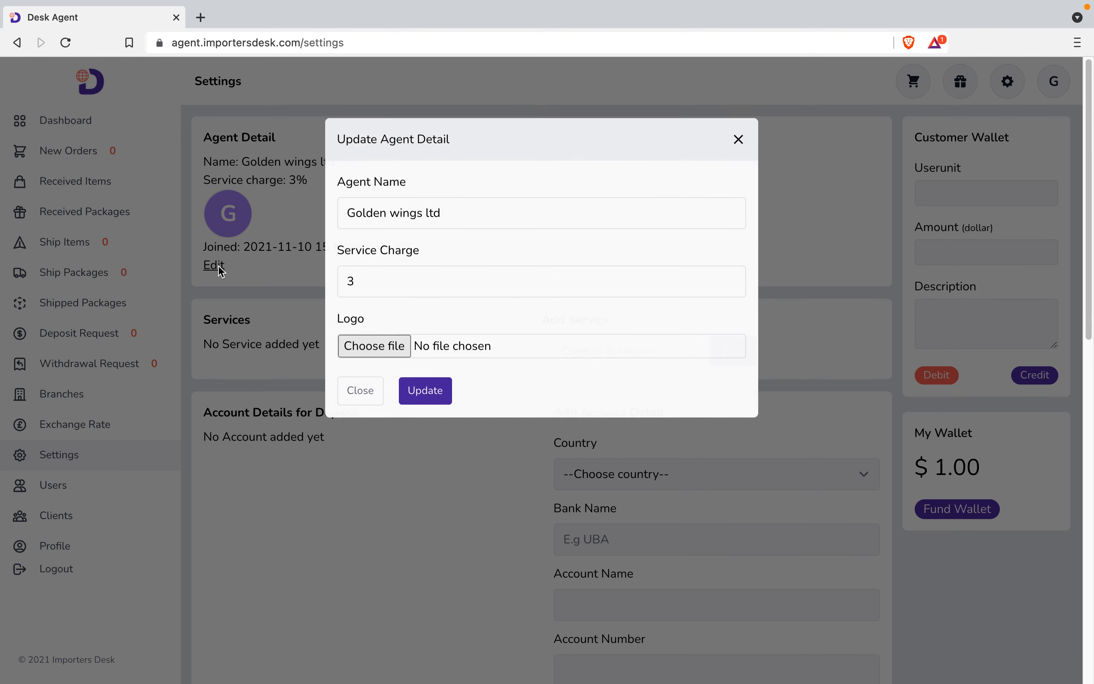
pyautogui.click(349, 410)
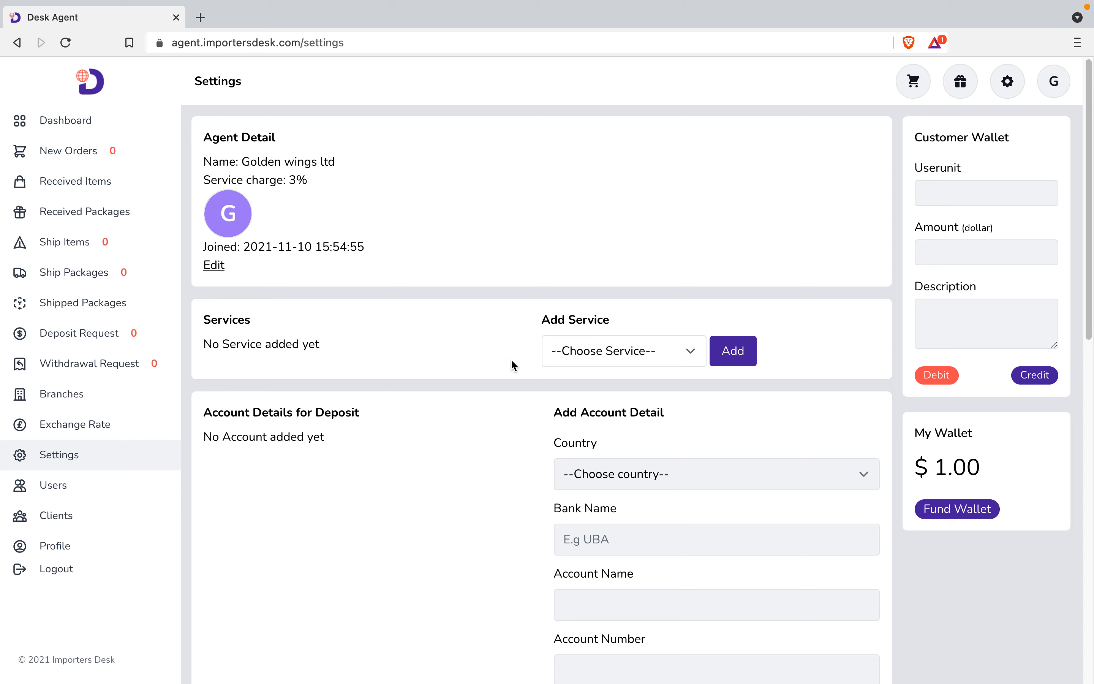
# Add Purchase and shipping and Shipping only as offered services.
pyautogui.click(568, 362)
pyautogui.click(570, 375)
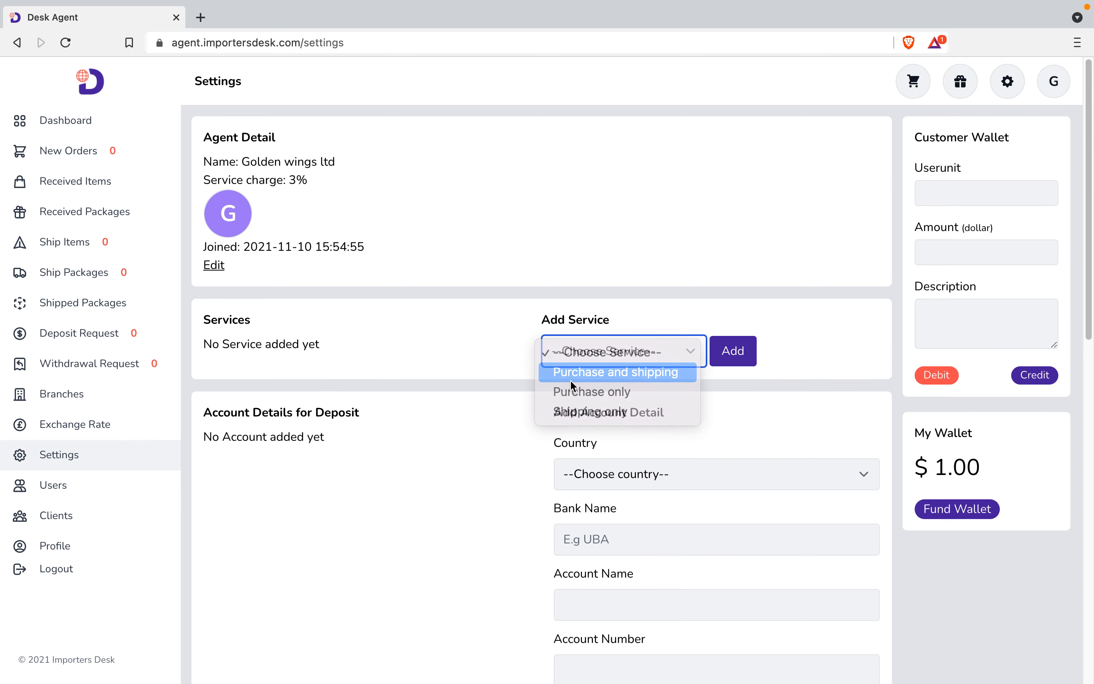
pyautogui.click(723, 361)
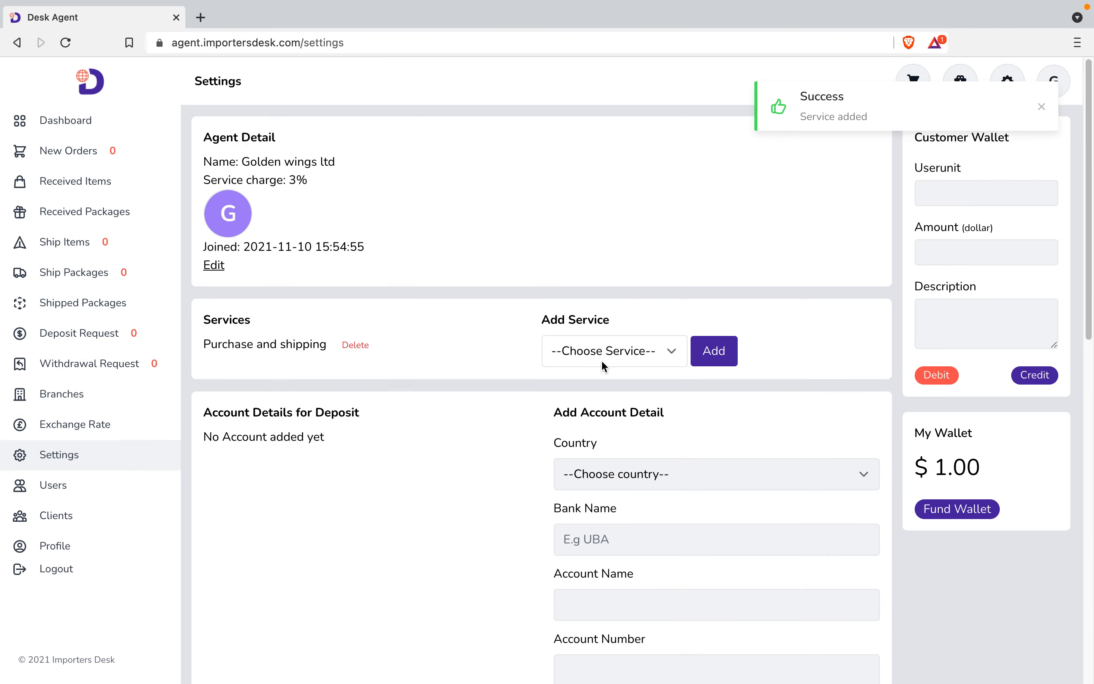
pyautogui.click(602, 356)
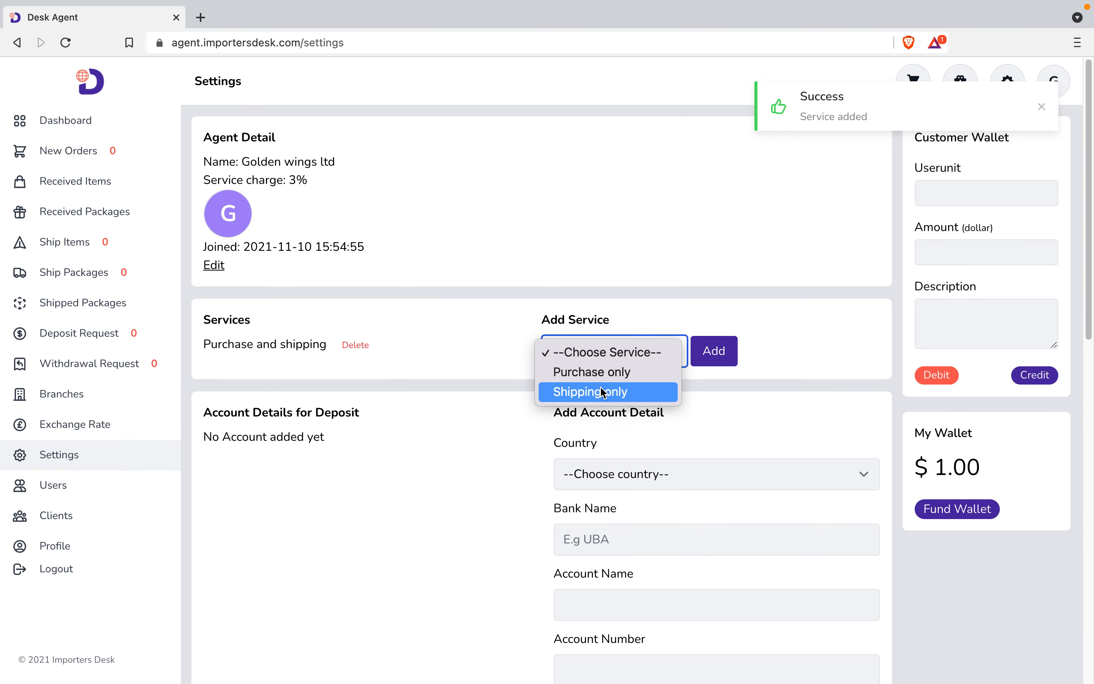
pyautogui.click(588, 391)
pyautogui.click(701, 359)
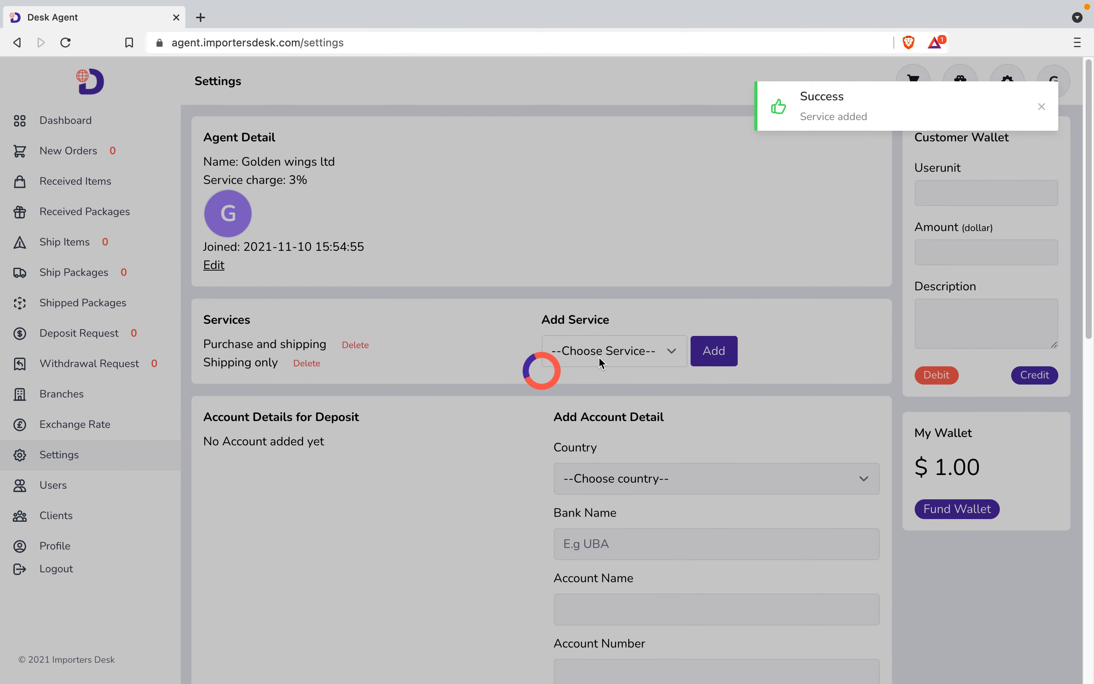
pyautogui.click(598, 356)
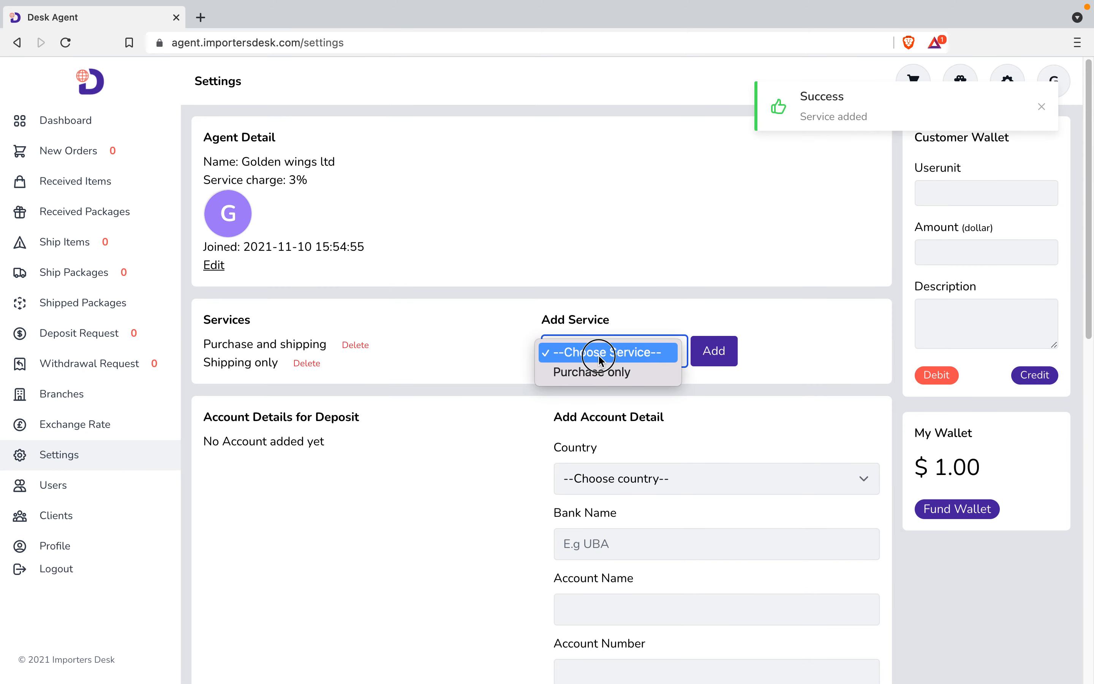
pyautogui.click(452, 359)
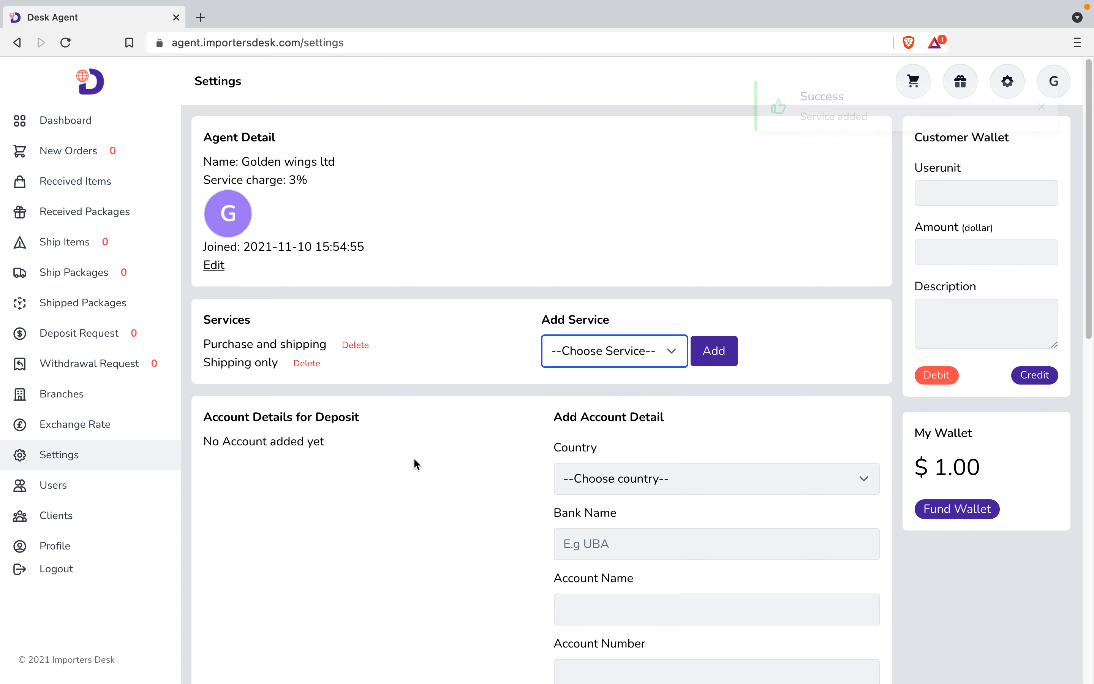
pyautogui.scroll(-6, 411, 468)
# Choose Nigeria as the country for a new deposit account.
pyautogui.scroll(1, 410, 468)
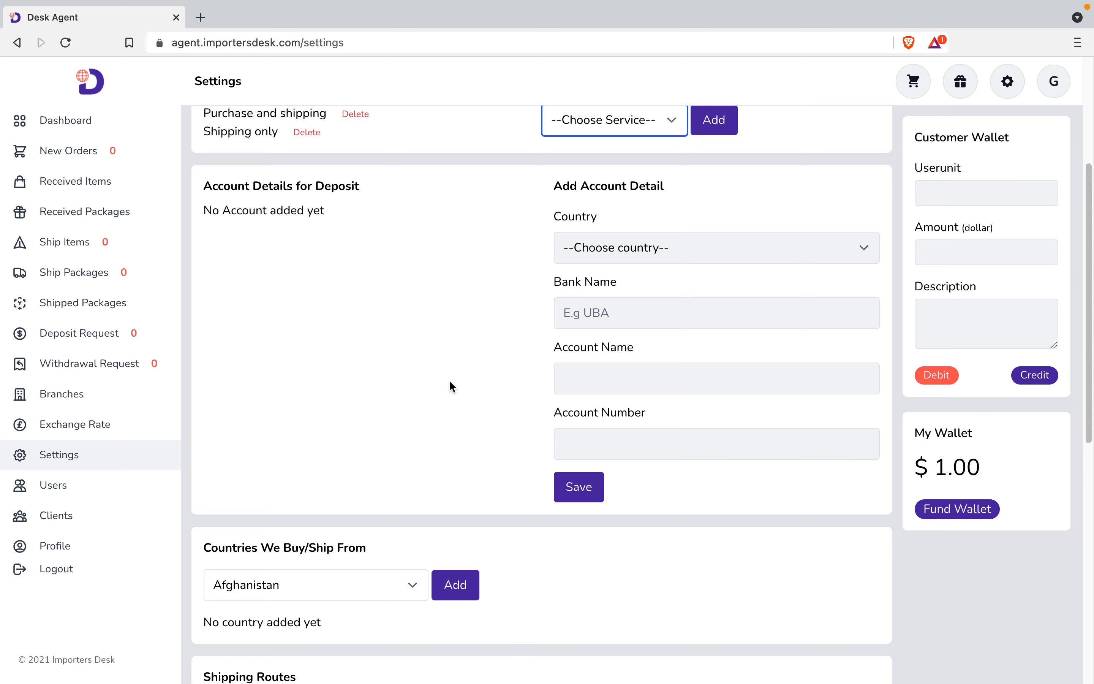
pyautogui.click(669, 257)
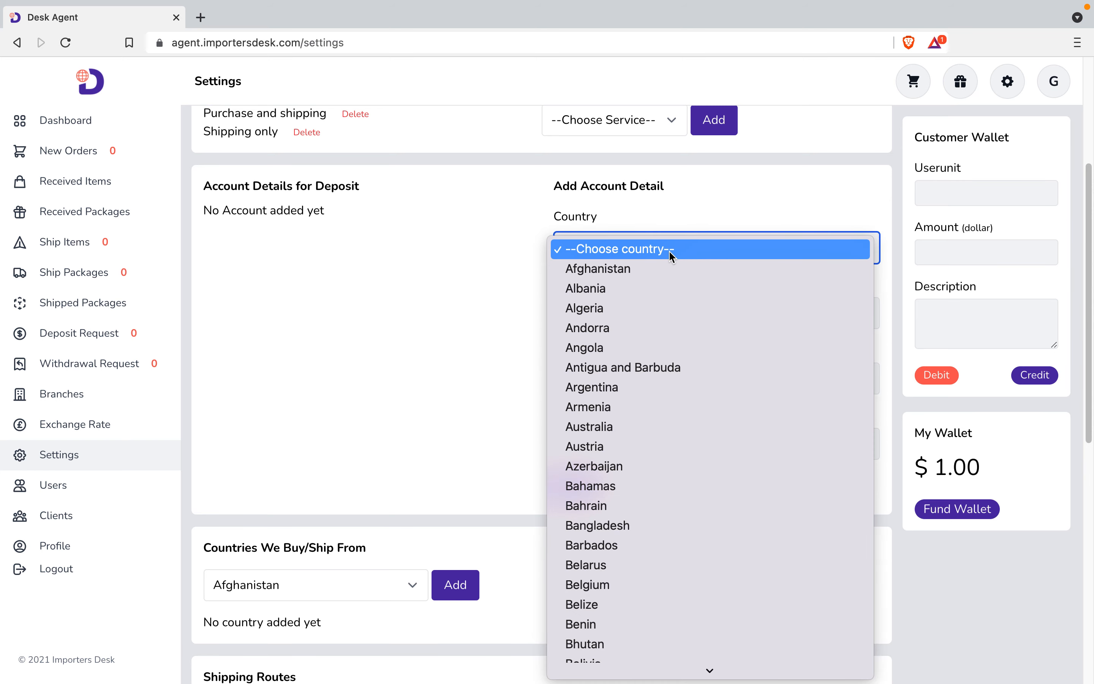
pyautogui.press('n')
pyautogui.press('i')
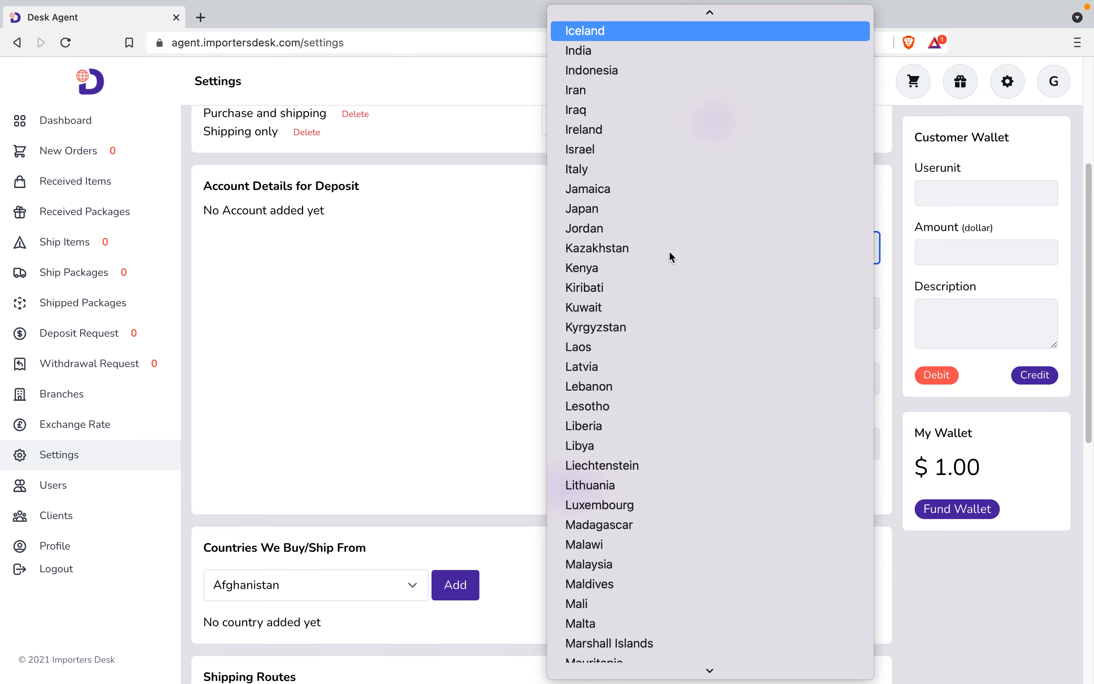
pyautogui.press('n')
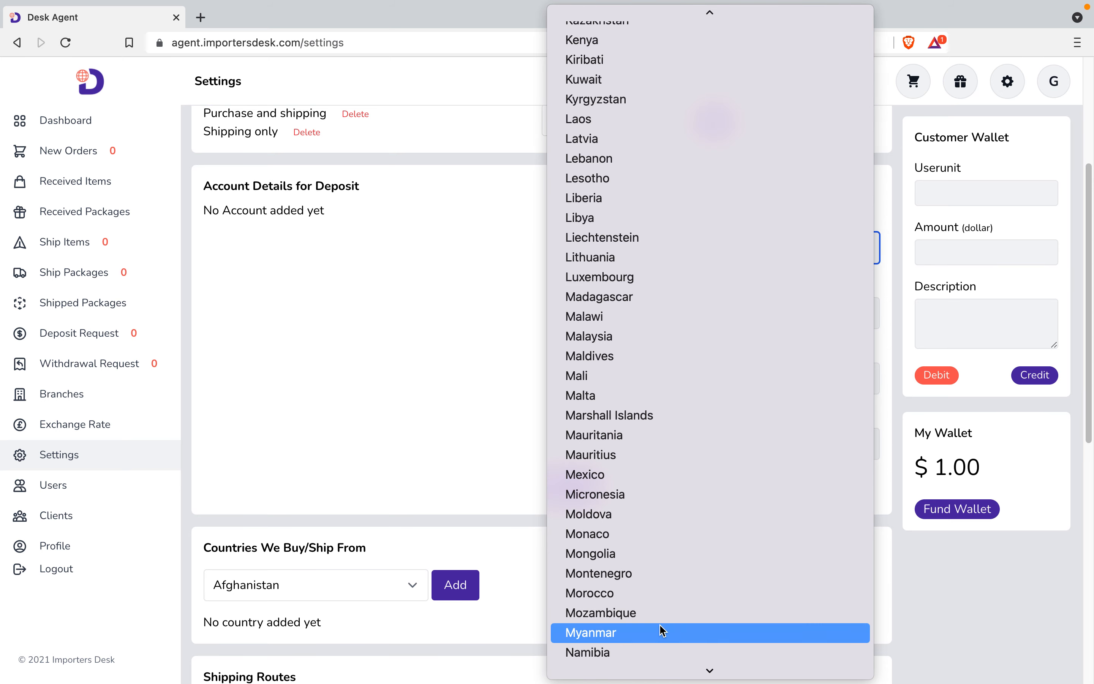
pyautogui.scroll(-1, 661, 629)
pyautogui.scroll(-2, 658, 633)
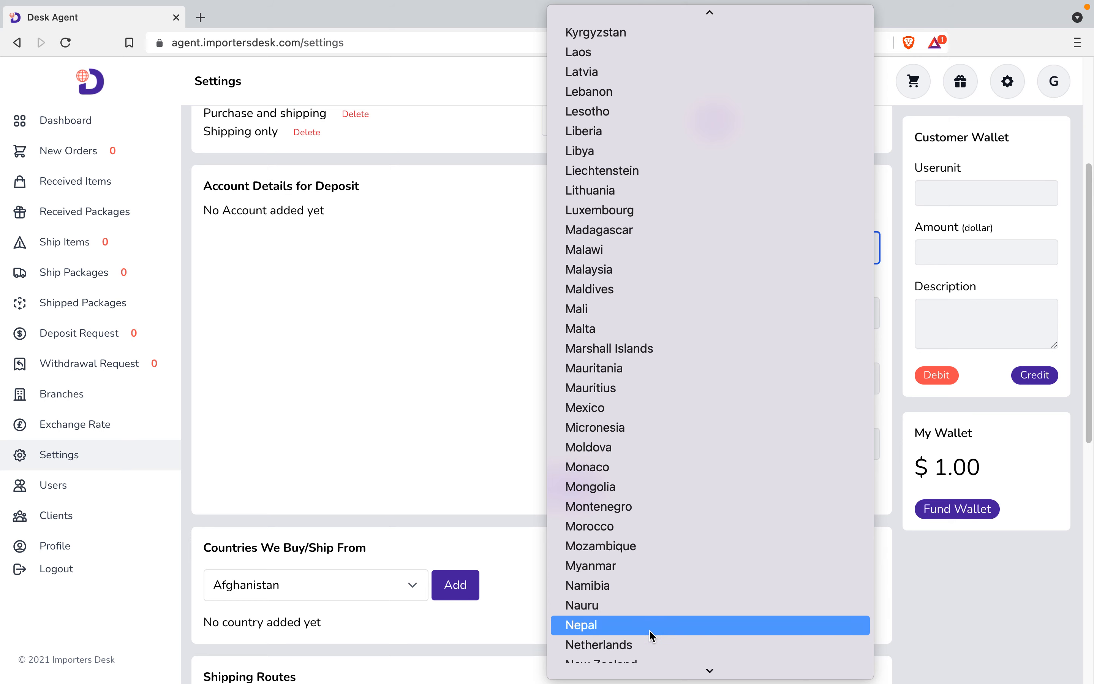
pyautogui.scroll(-4, 646, 635)
pyautogui.click(632, 638)
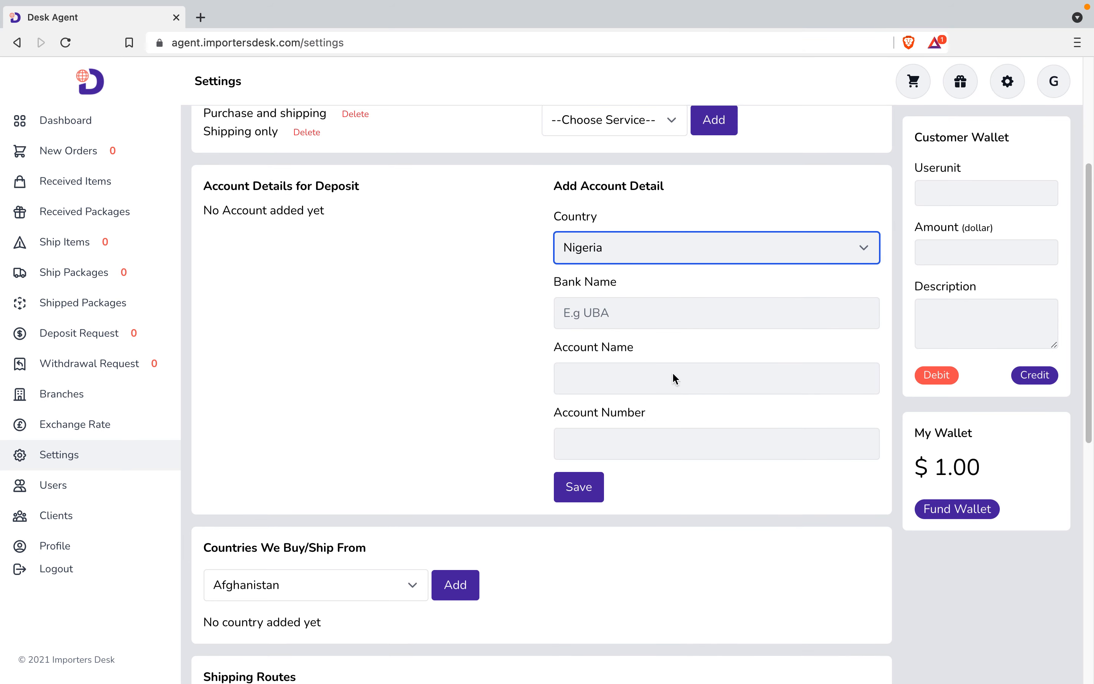
# Enter bank GTB, account name Goldens Wings Ltd and the account number, then save.
pyautogui.click(627, 311)
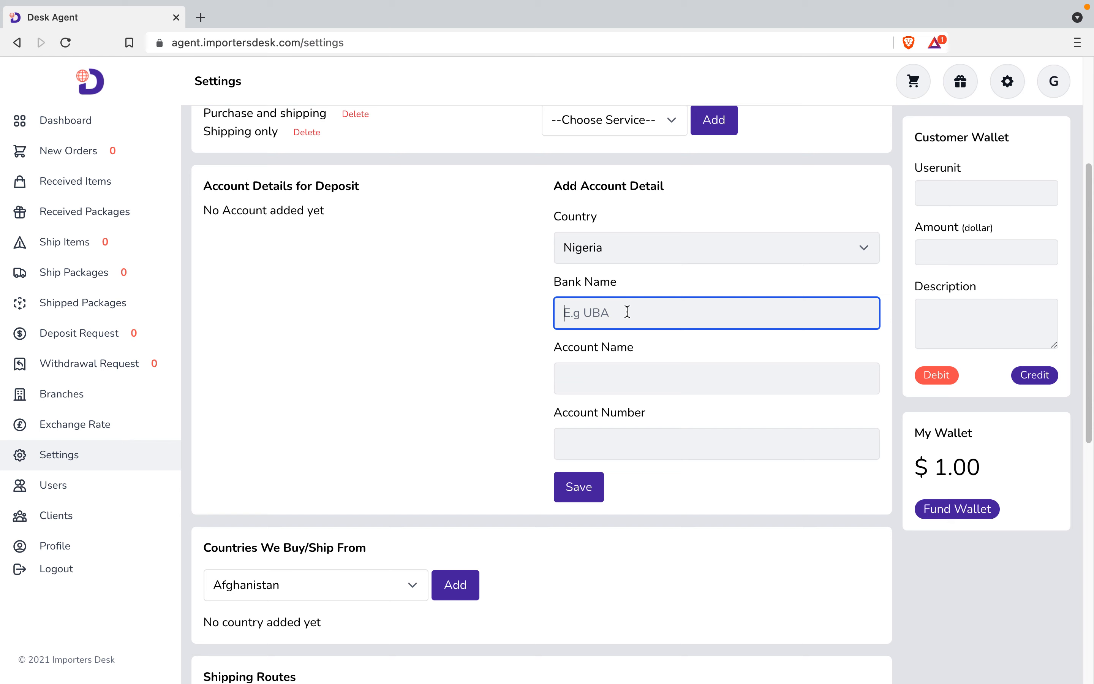
pyautogui.write('GTB')
pyautogui.click(610, 382)
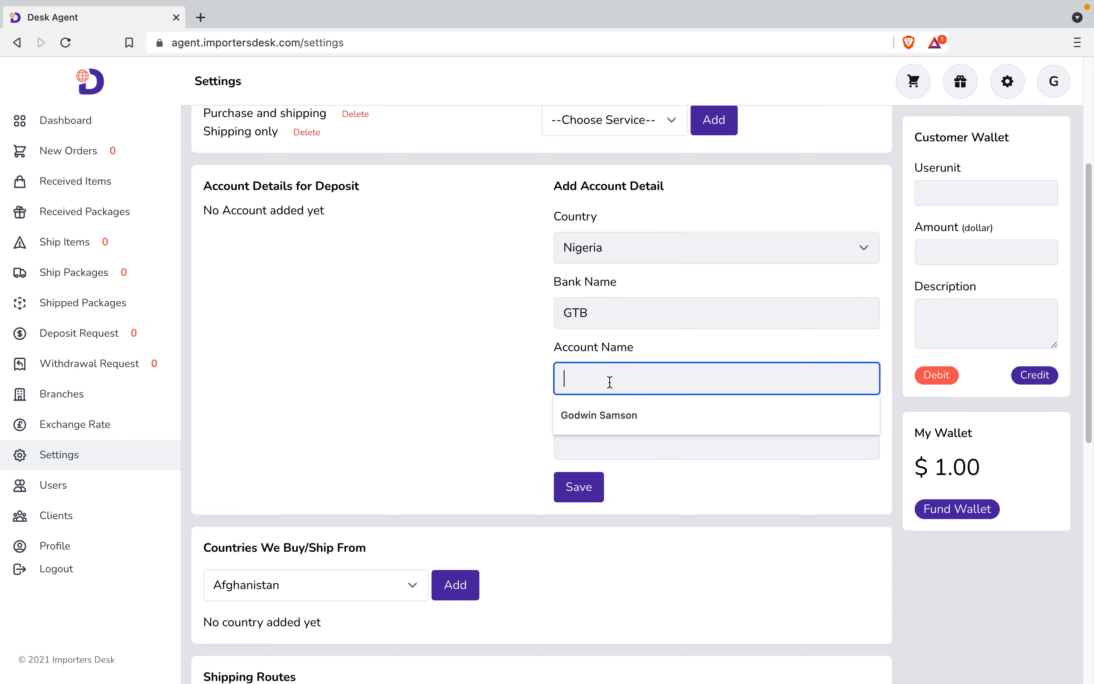
pyautogui.write('God')
pyautogui.press('BackSpace')
pyautogui.write('ldens Wings ')
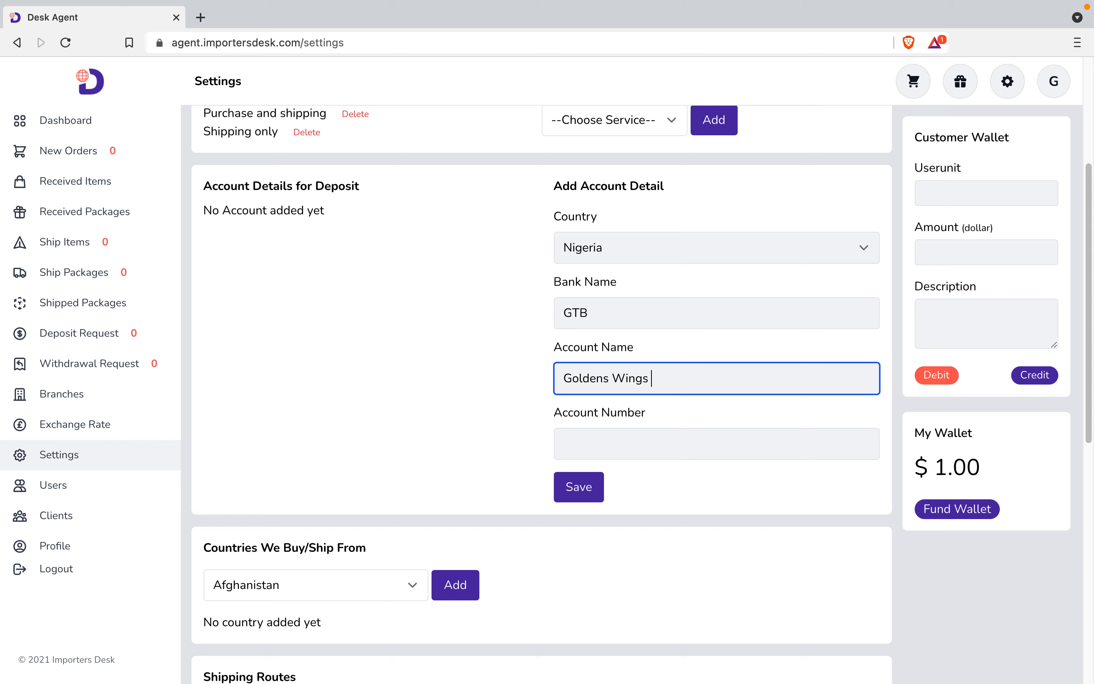
pyautogui.write('Ltd')
pyautogui.click(590, 437)
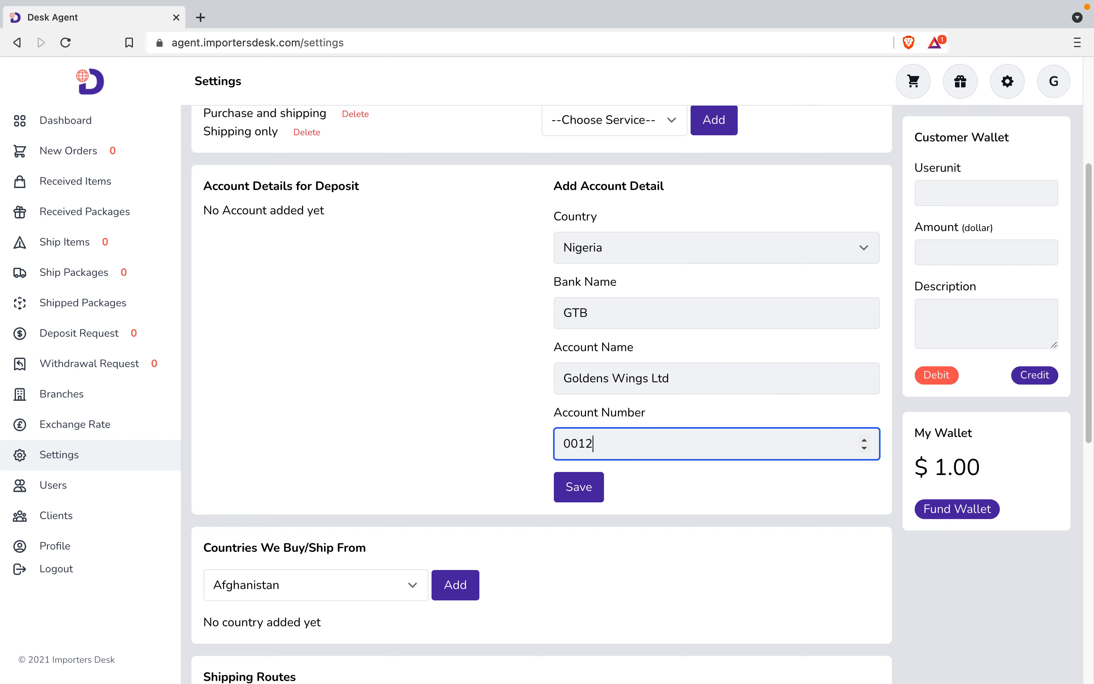
pyautogui.click(578, 486)
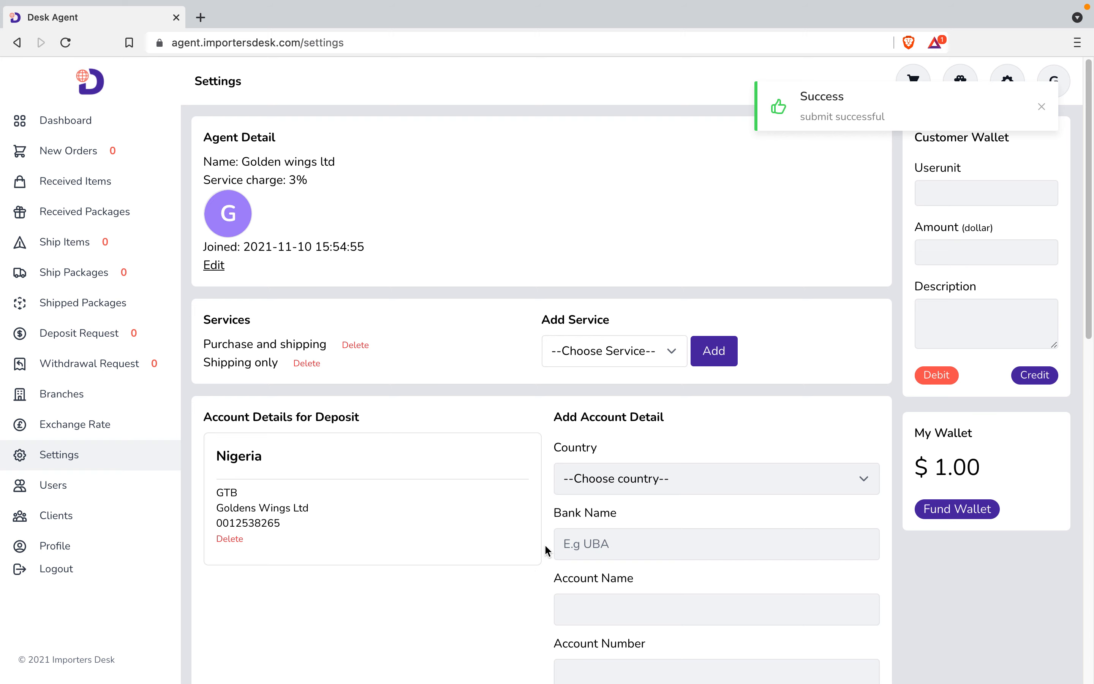
pyautogui.scroll(-3, 533, 528)
# Choose Nigeria as the country for a second deposit account.
pyautogui.click(679, 404)
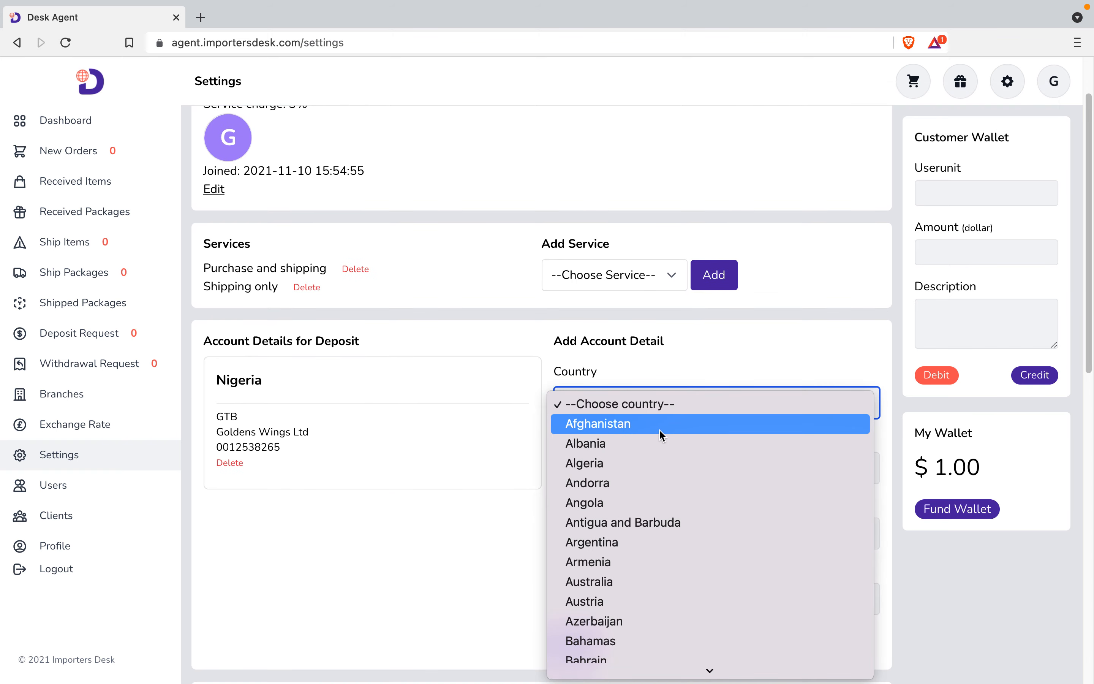
pyautogui.press('n')
pyautogui.scroll(-2, 618, 572)
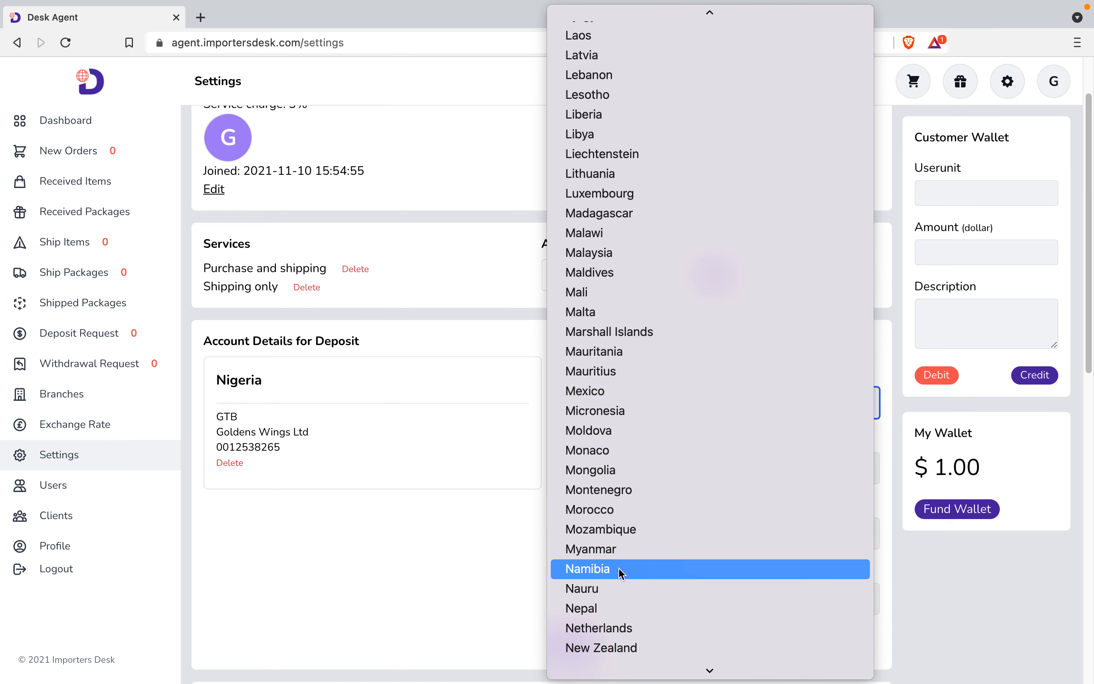
pyautogui.scroll(-3, 609, 612)
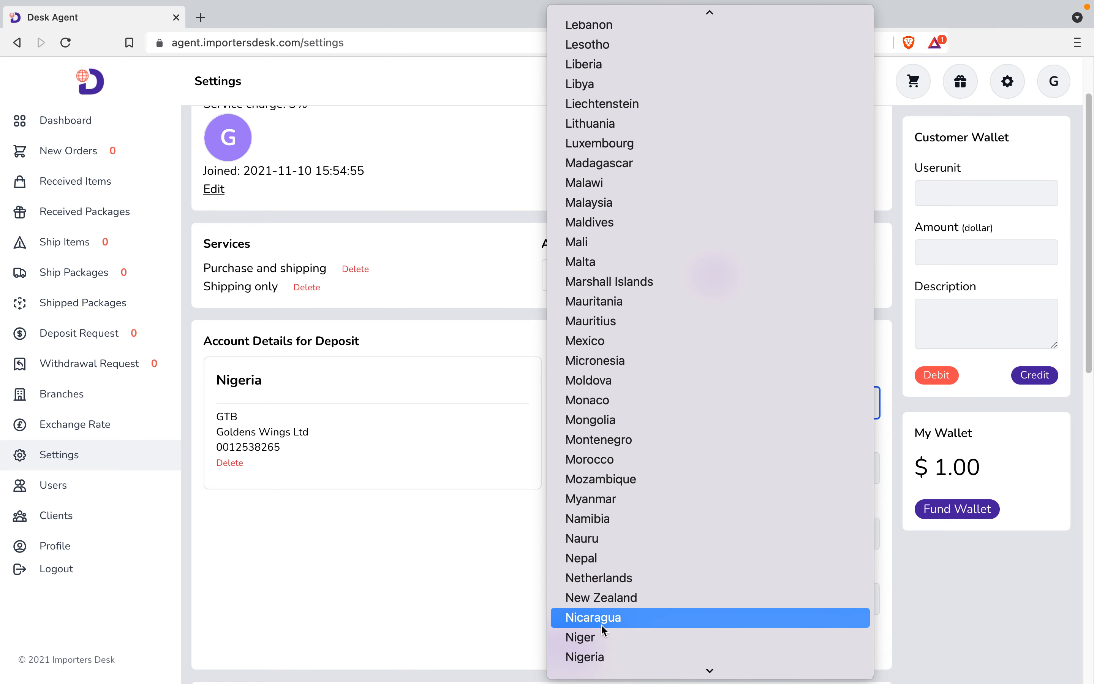
pyautogui.click(588, 623)
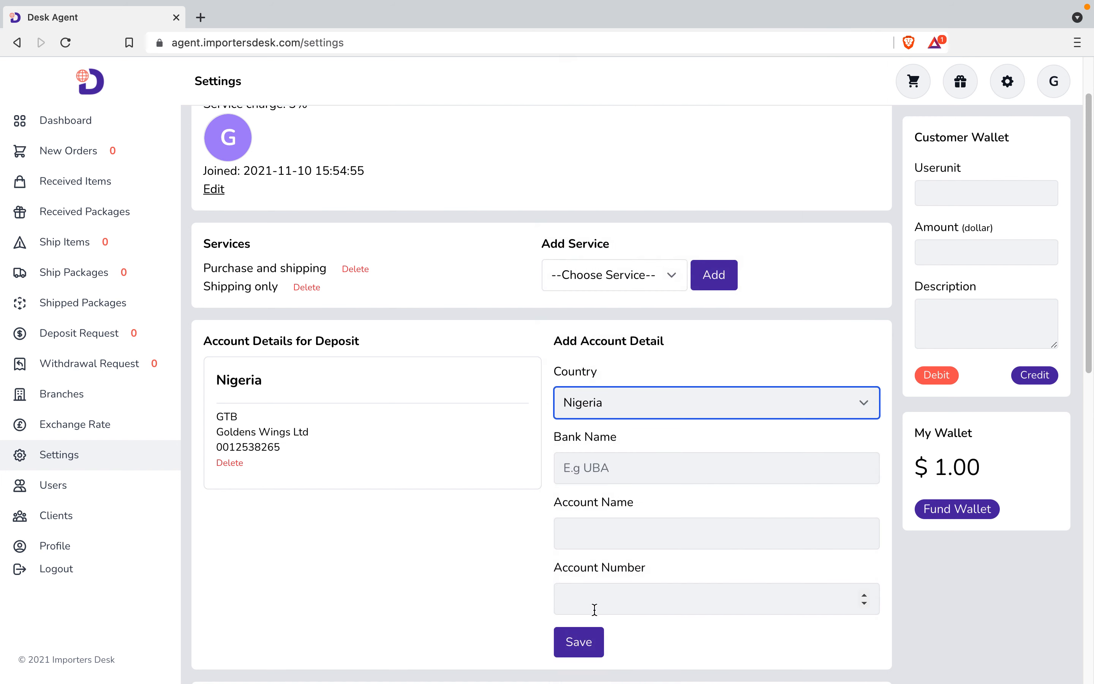
# Enter bank Access Bank Plc, account name Goldens Wings Ltd and the account number, then save.
pyautogui.click(615, 469)
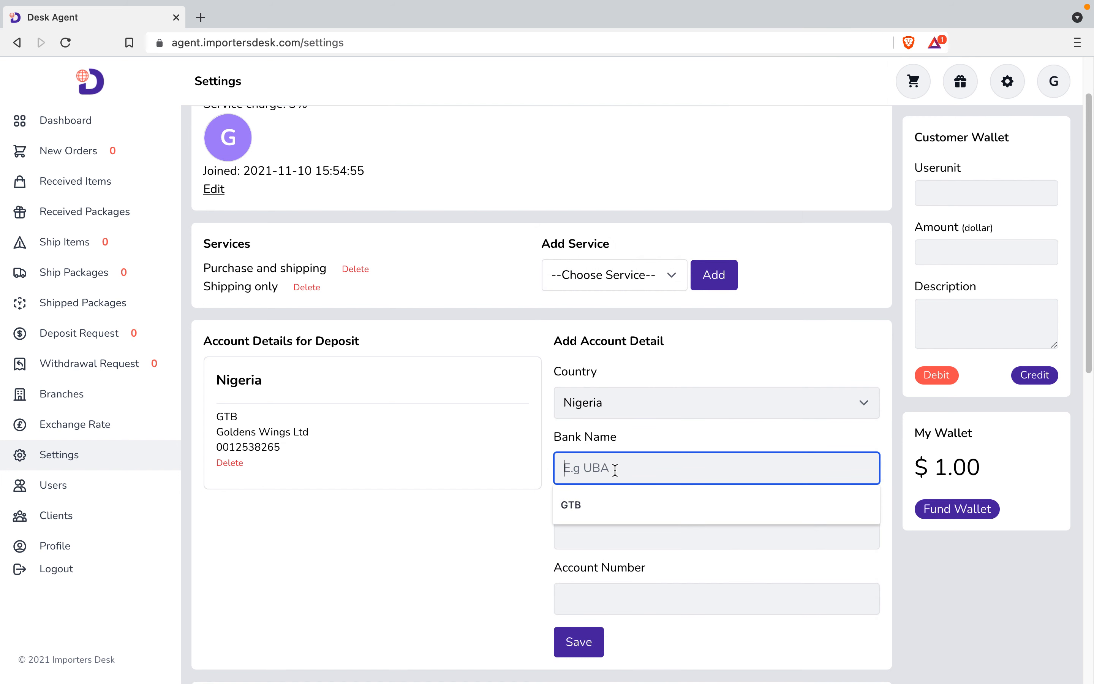
pyautogui.write('Access')
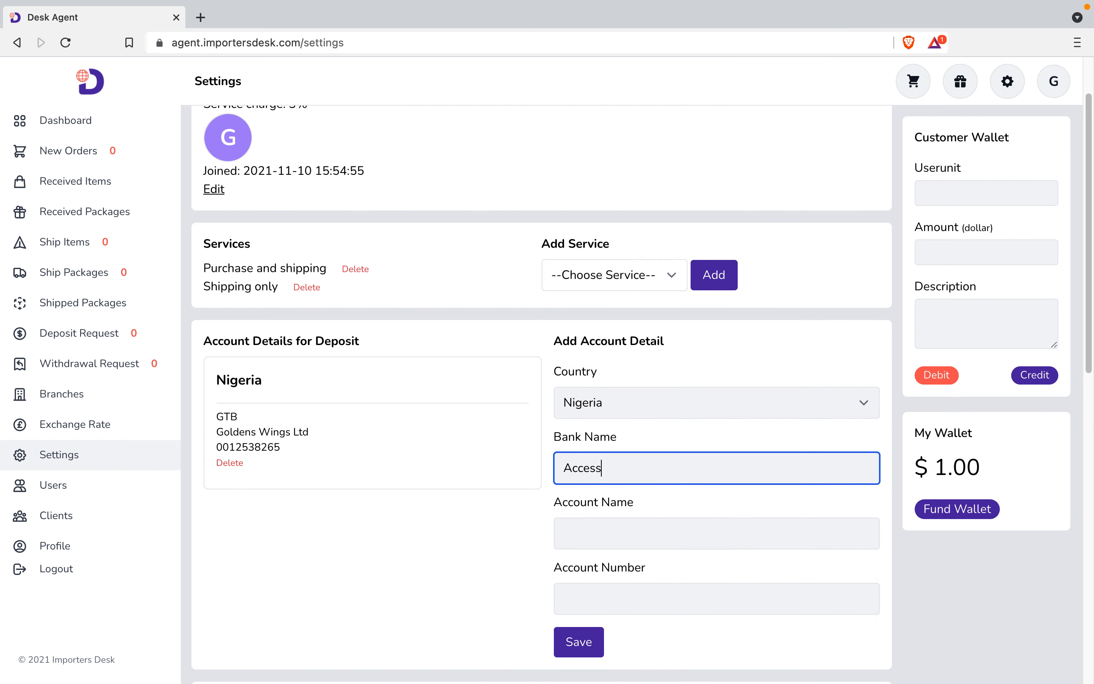
pyautogui.write(' Bank Plc')
pyautogui.click(600, 525)
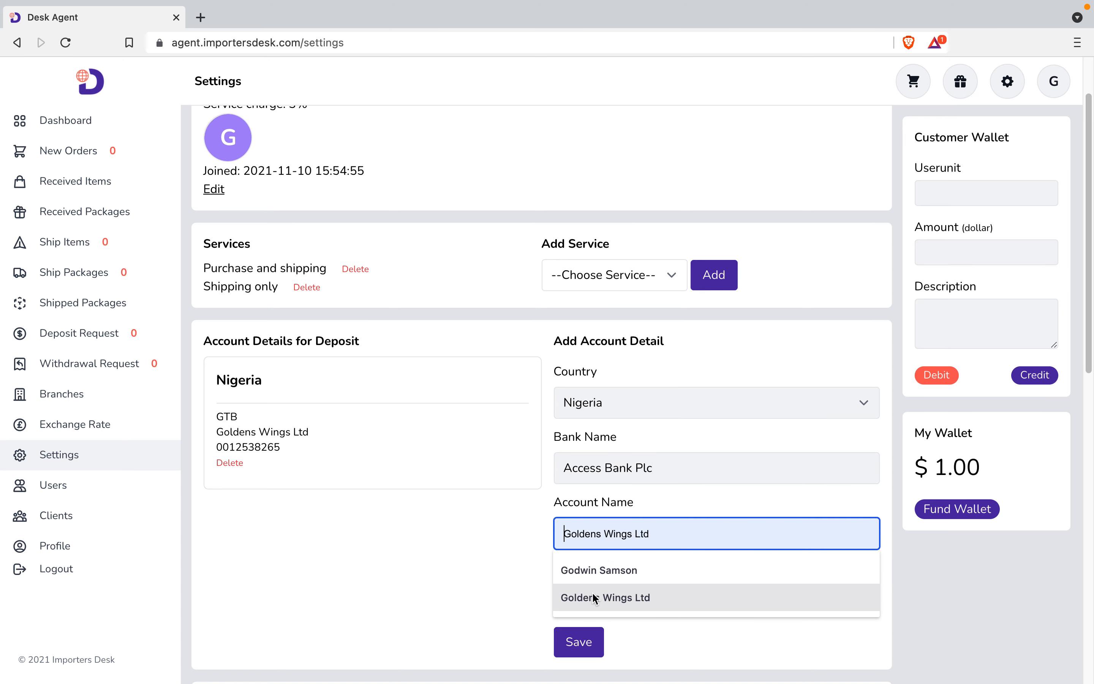
pyautogui.click(606, 598)
pyautogui.scroll(-2, 598, 579)
pyautogui.click(605, 545)
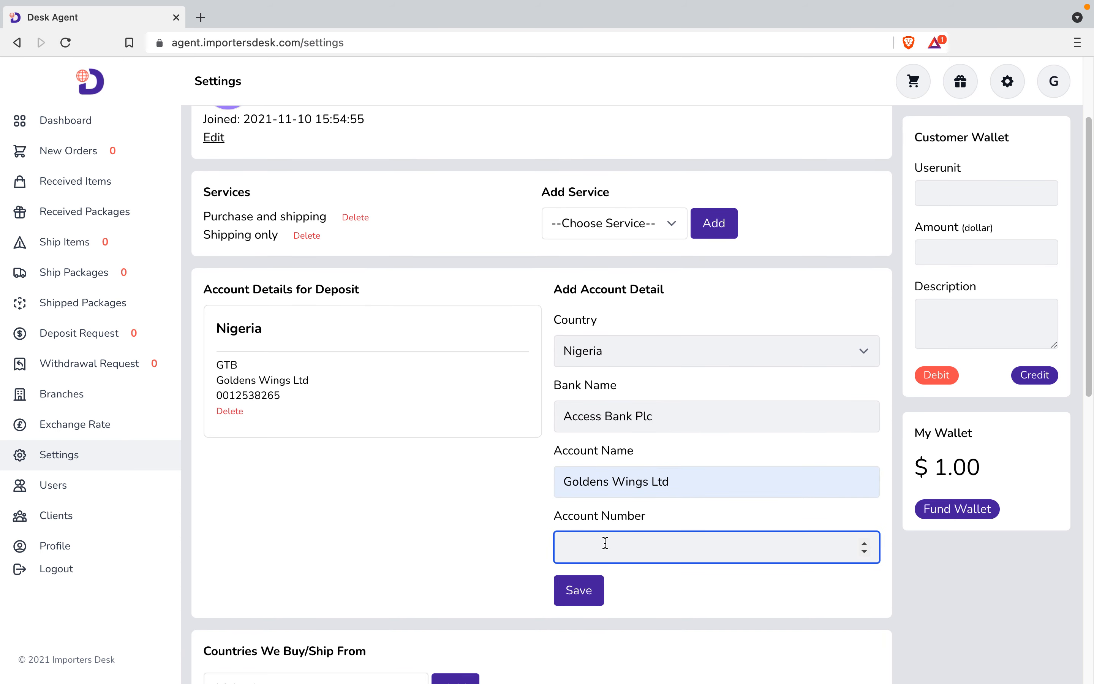
pyautogui.click(572, 594)
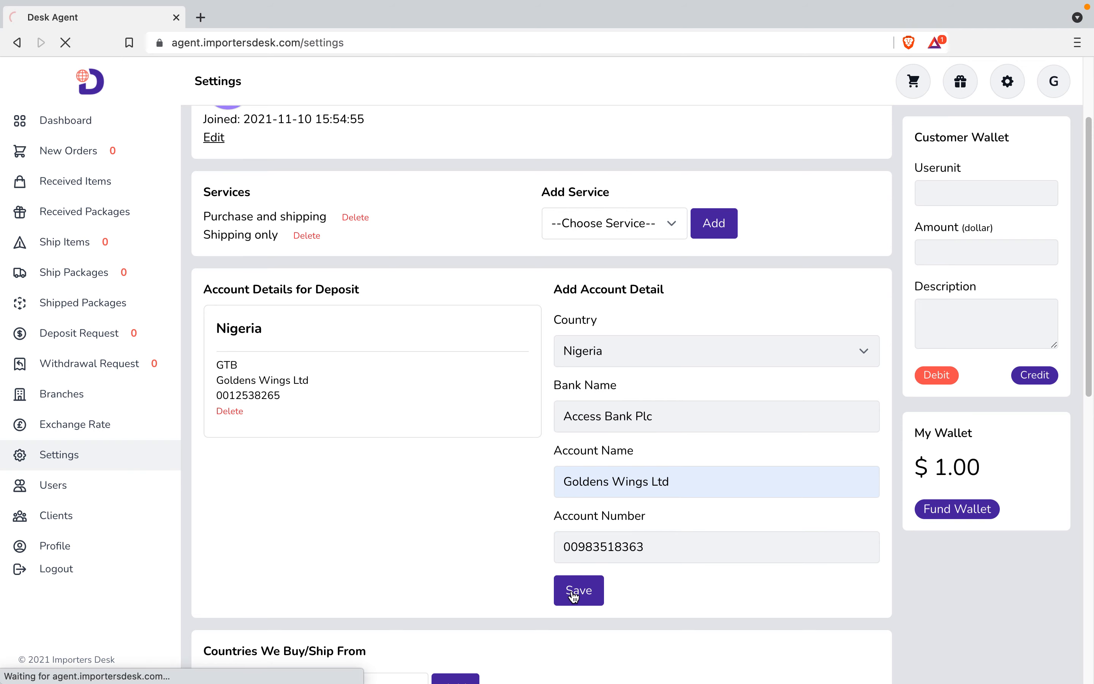
pyautogui.scroll(-3, 407, 611)
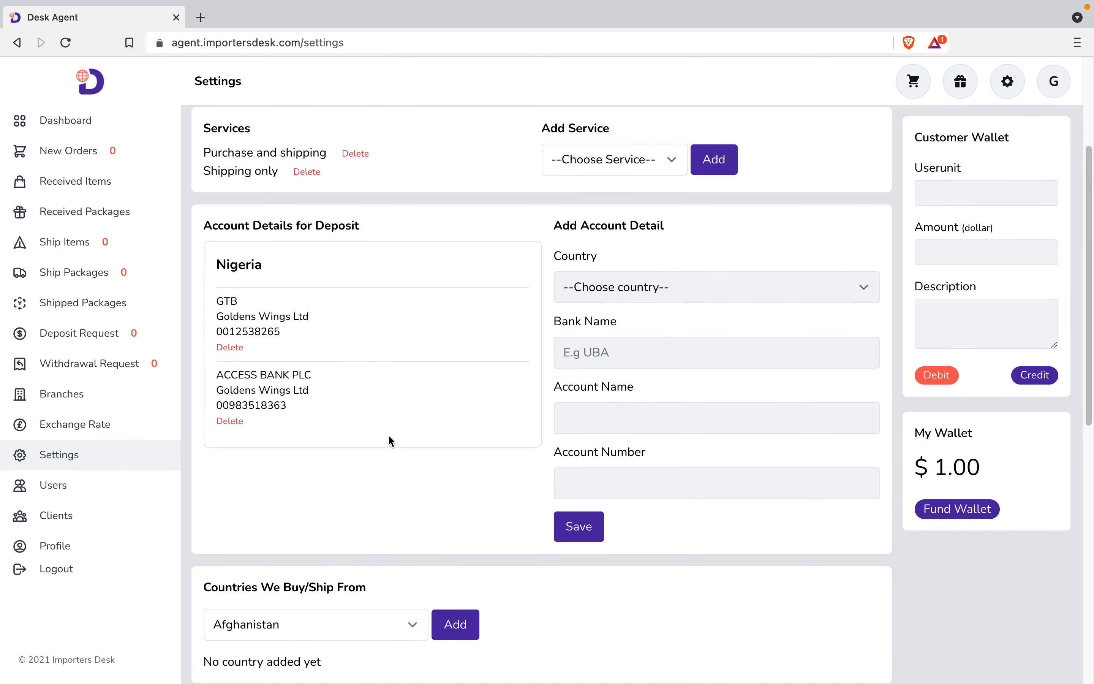
pyautogui.scroll(-6, 448, 470)
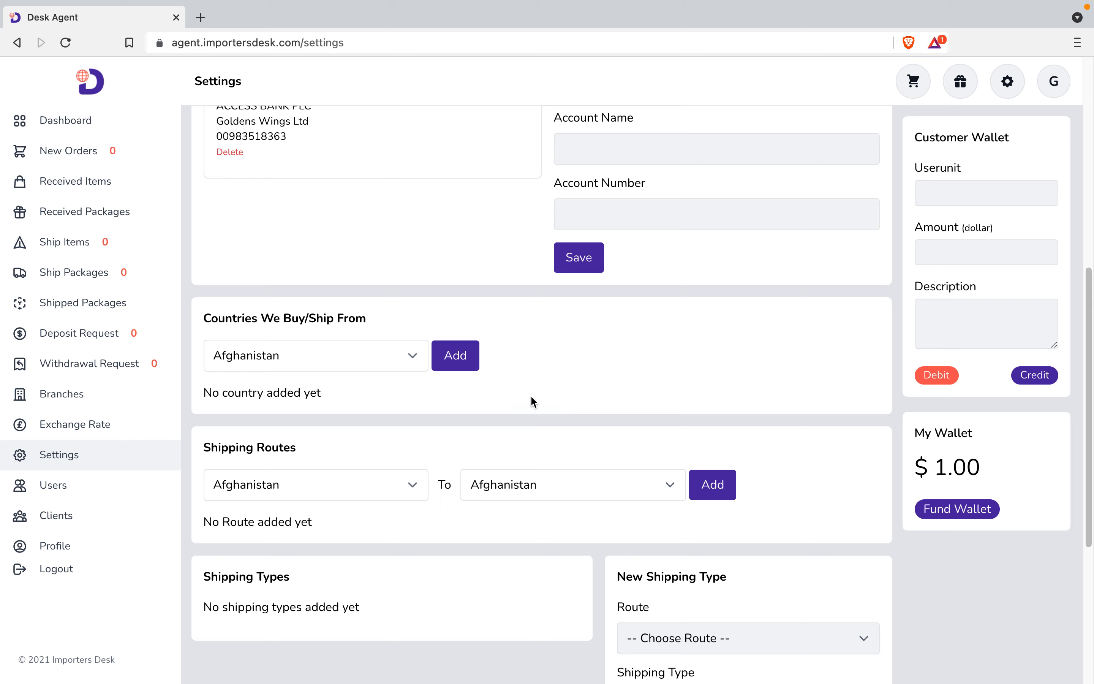
# Add China as a buy/ship-from country.
pyautogui.click(411, 364)
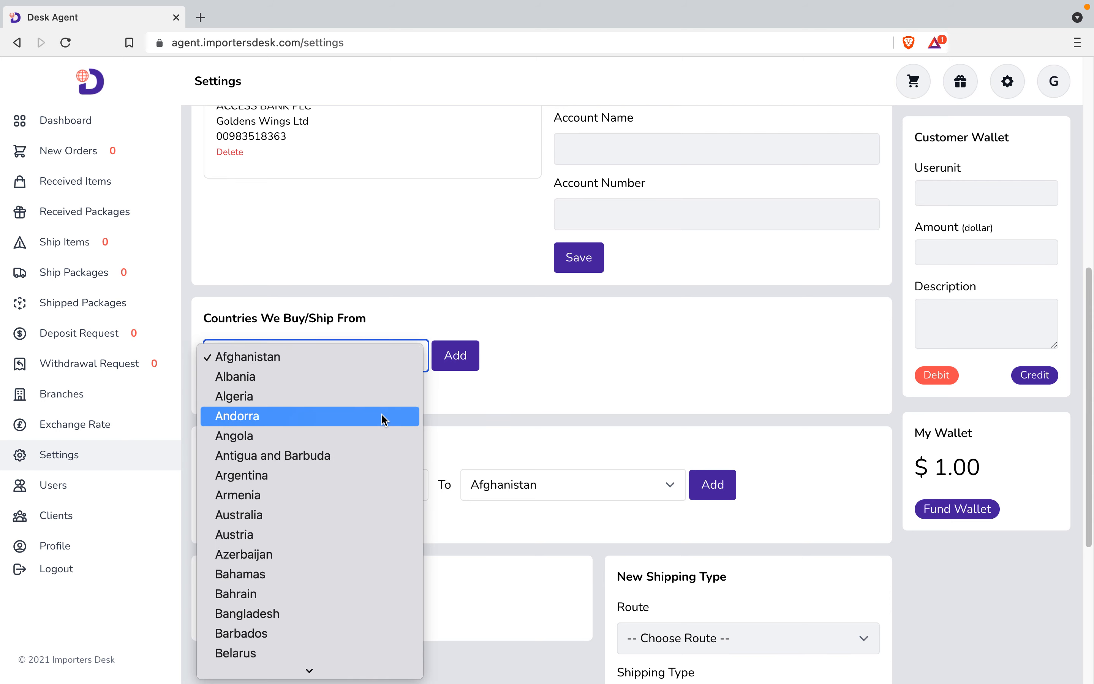
pyautogui.press('c')
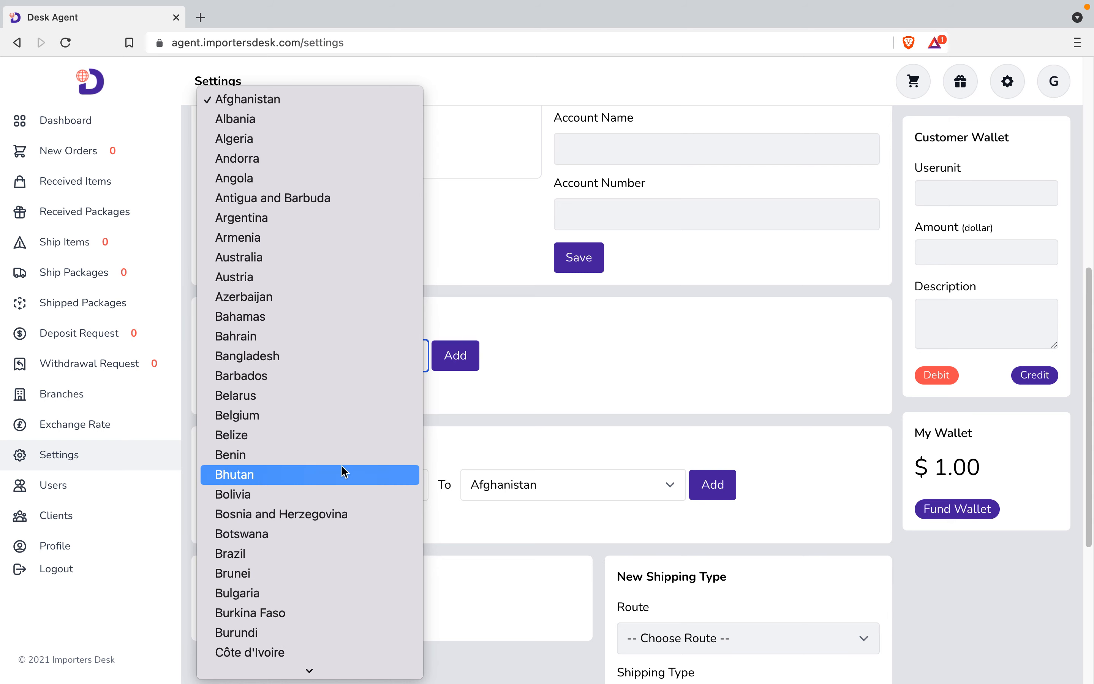
pyautogui.scroll(-3, 288, 566)
pyautogui.scroll(-5, 278, 591)
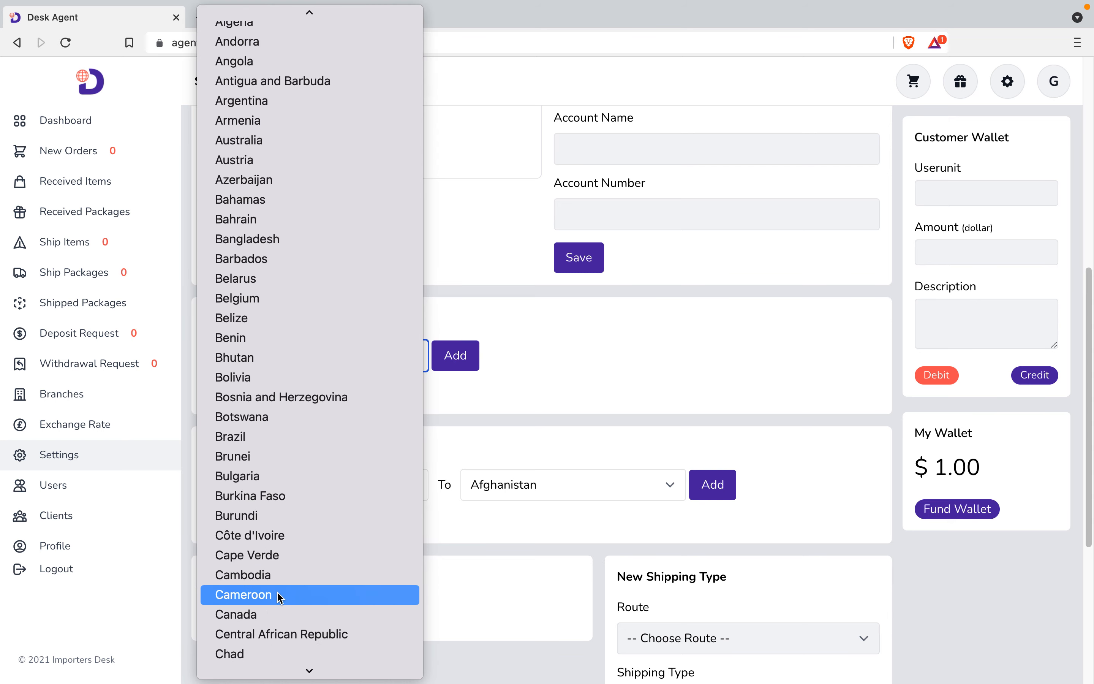
pyautogui.click(261, 616)
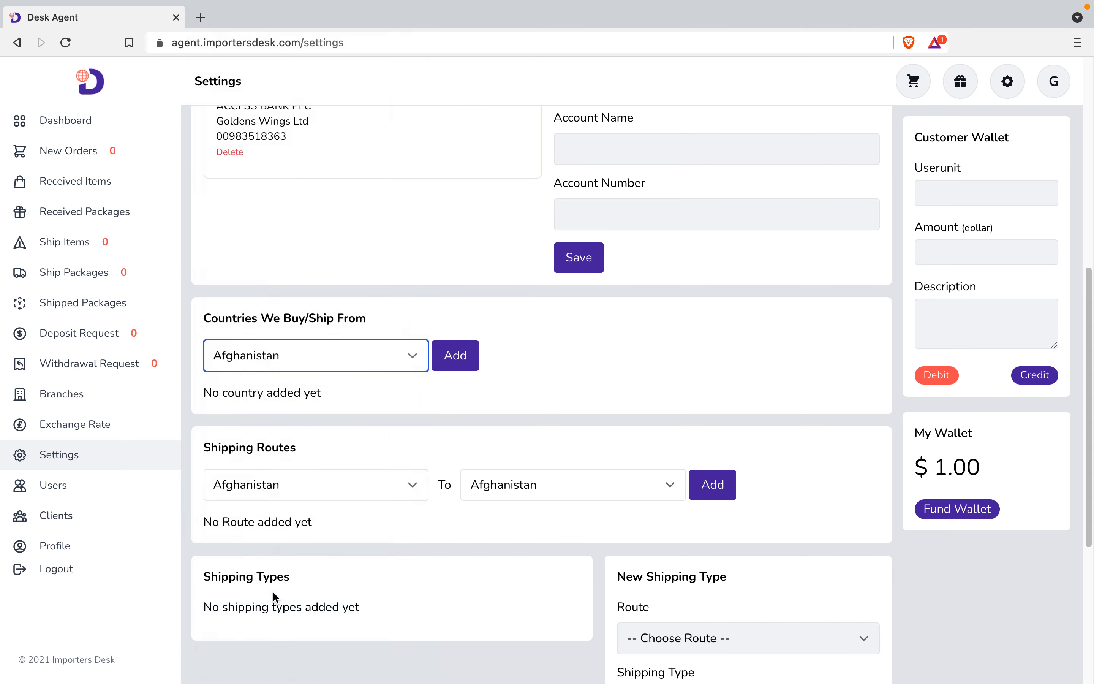
pyautogui.click(452, 357)
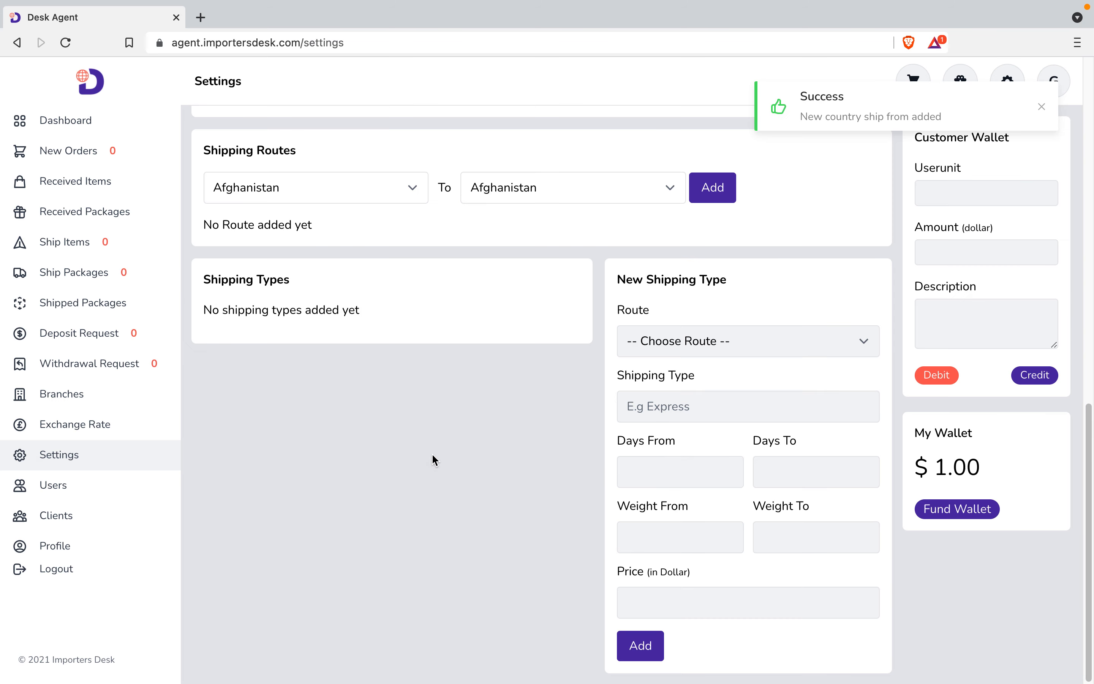
# Add United Kingdom as a buy/ship-from country.
pyautogui.scroll(4, 432, 454)
pyautogui.scroll(1, 424, 418)
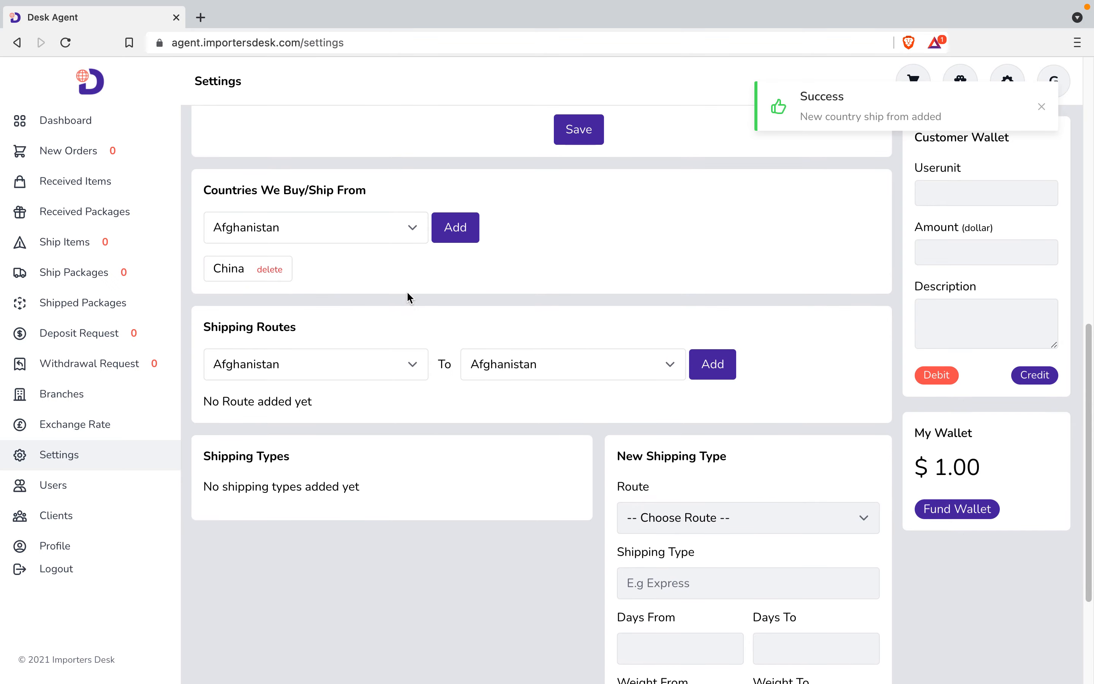
pyautogui.click(407, 219)
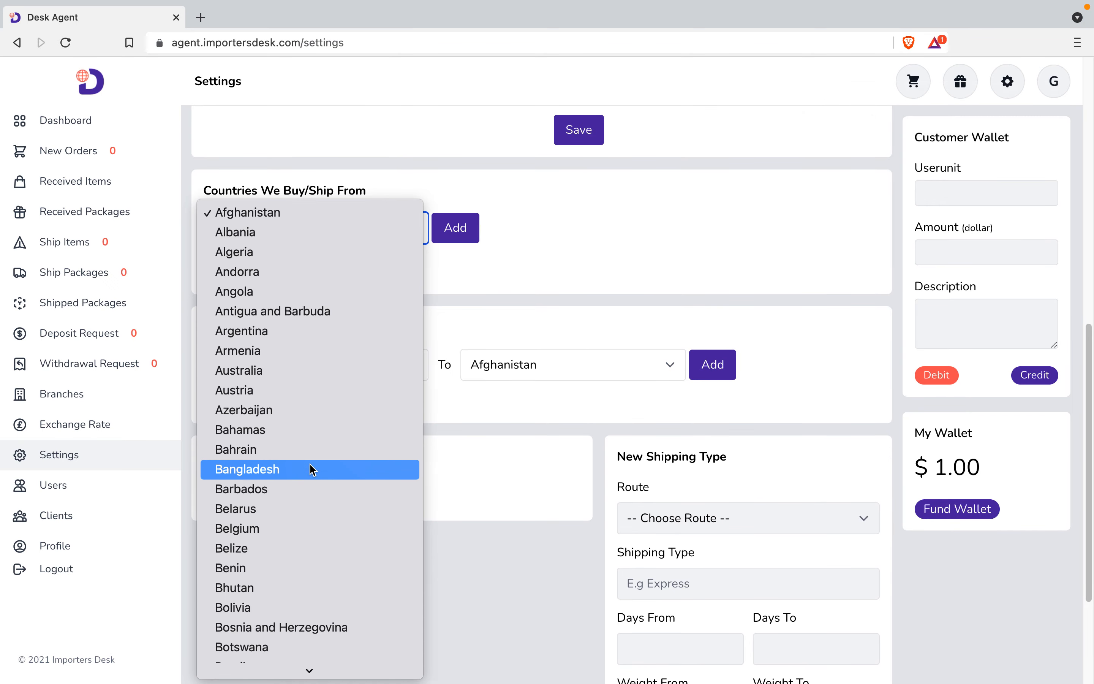
pyautogui.press('u')
pyautogui.scroll(-1, 301, 554)
pyautogui.scroll(-3, 301, 556)
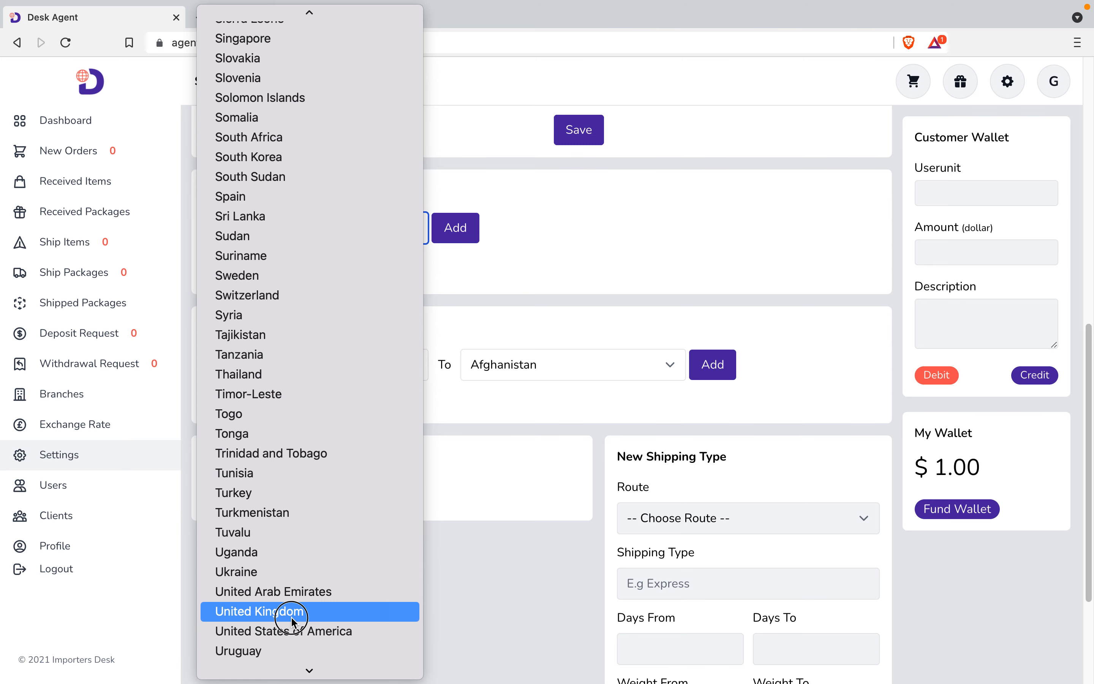
pyautogui.click(292, 619)
pyautogui.click(453, 237)
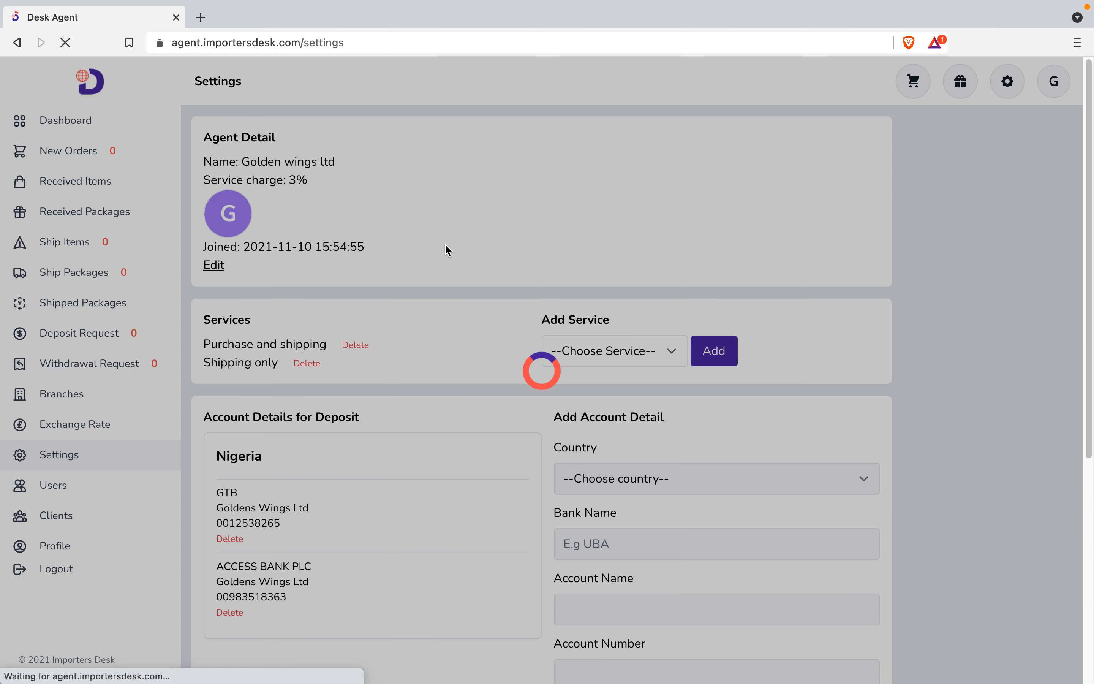
pyautogui.scroll(-2, 395, 508)
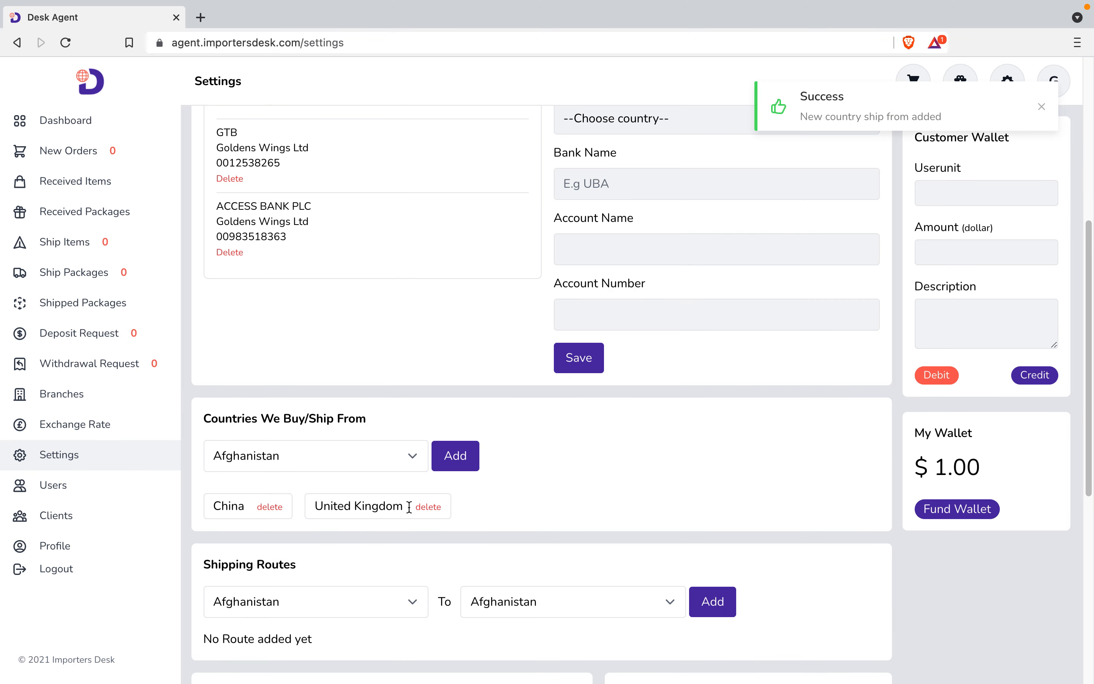
pyautogui.scroll(-1, 552, 464)
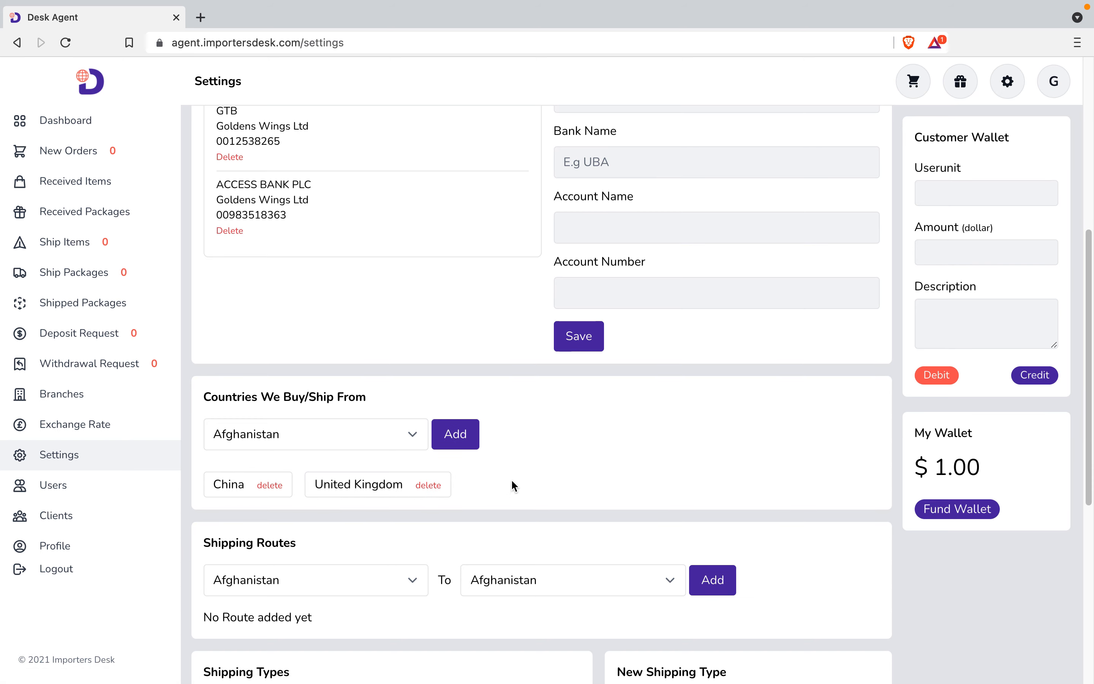
pyautogui.scroll(-5, 511, 480)
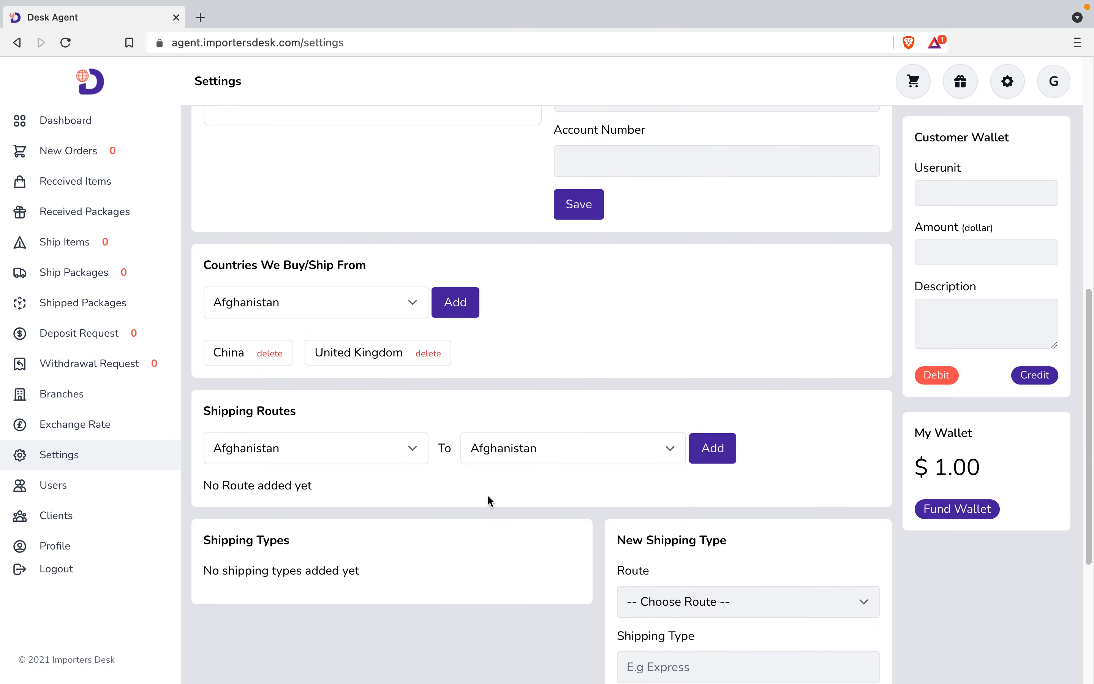
pyautogui.scroll(-1, 489, 497)
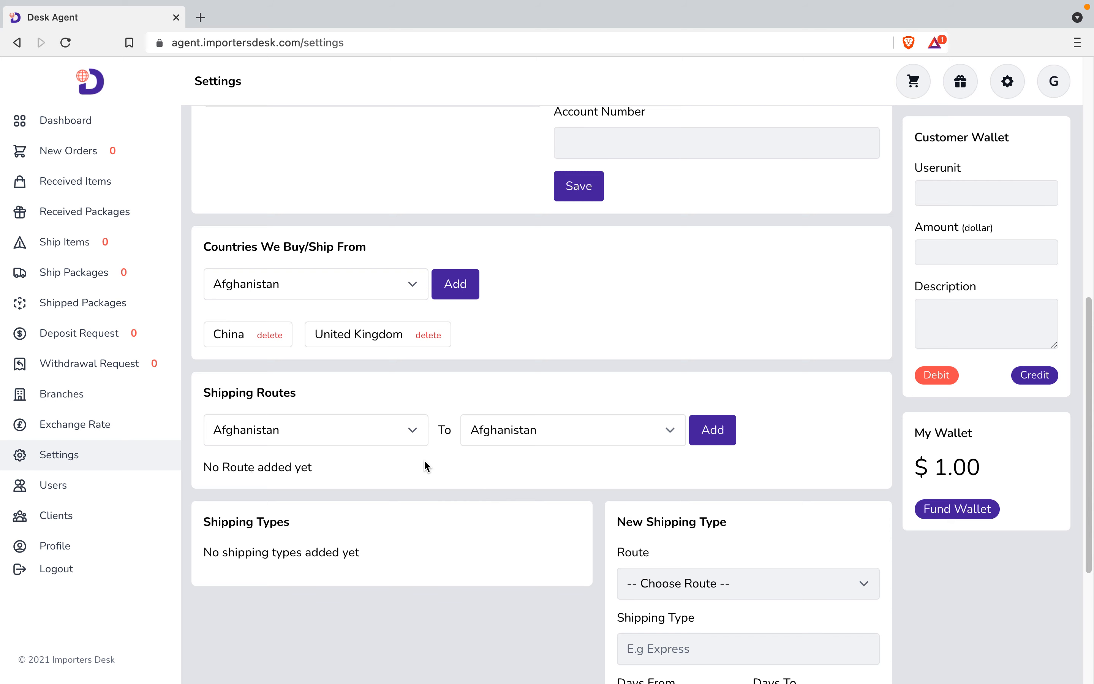
# Add the China to Nigeria shipping route.
pyautogui.click(401, 439)
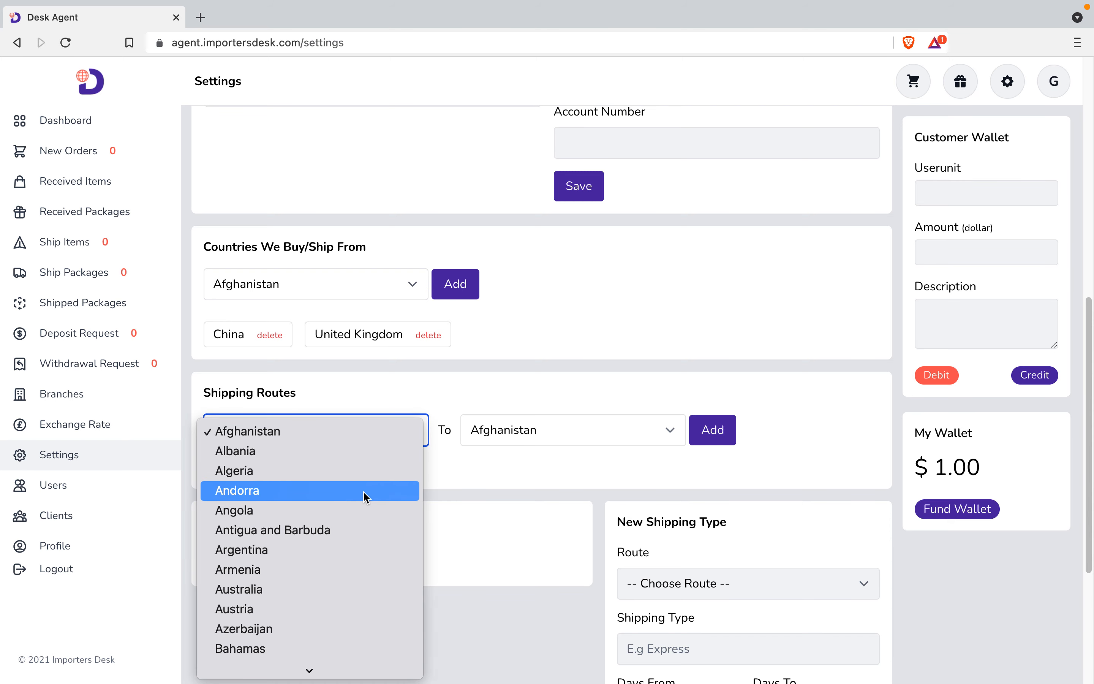
pyautogui.press('c')
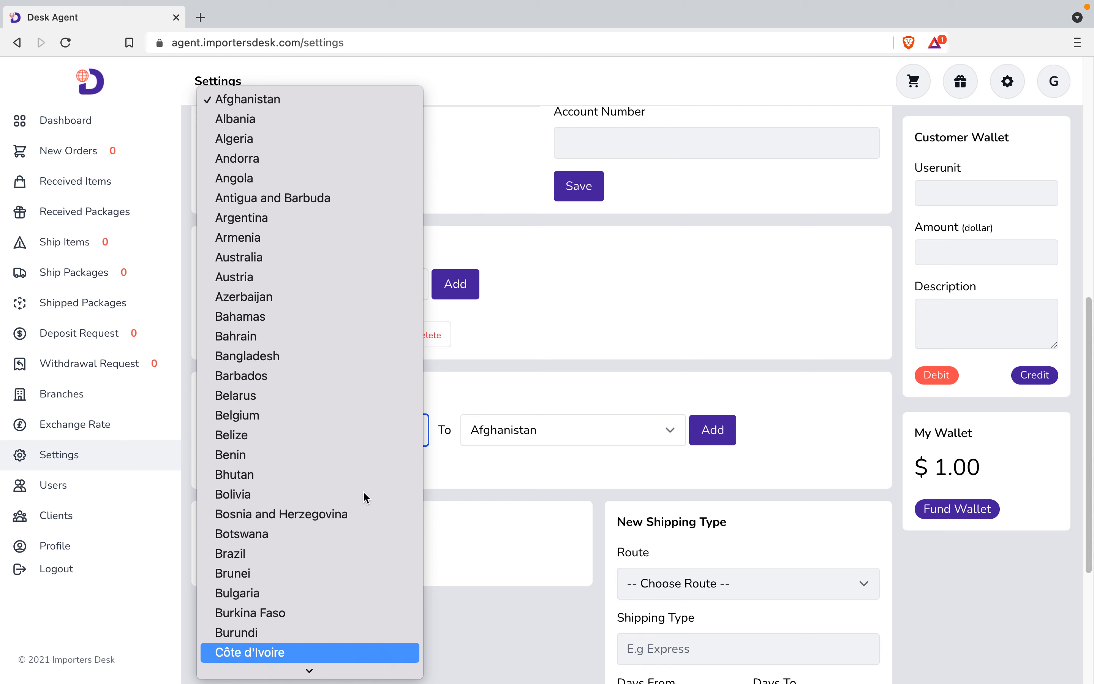
pyautogui.moveTo(215, 672)
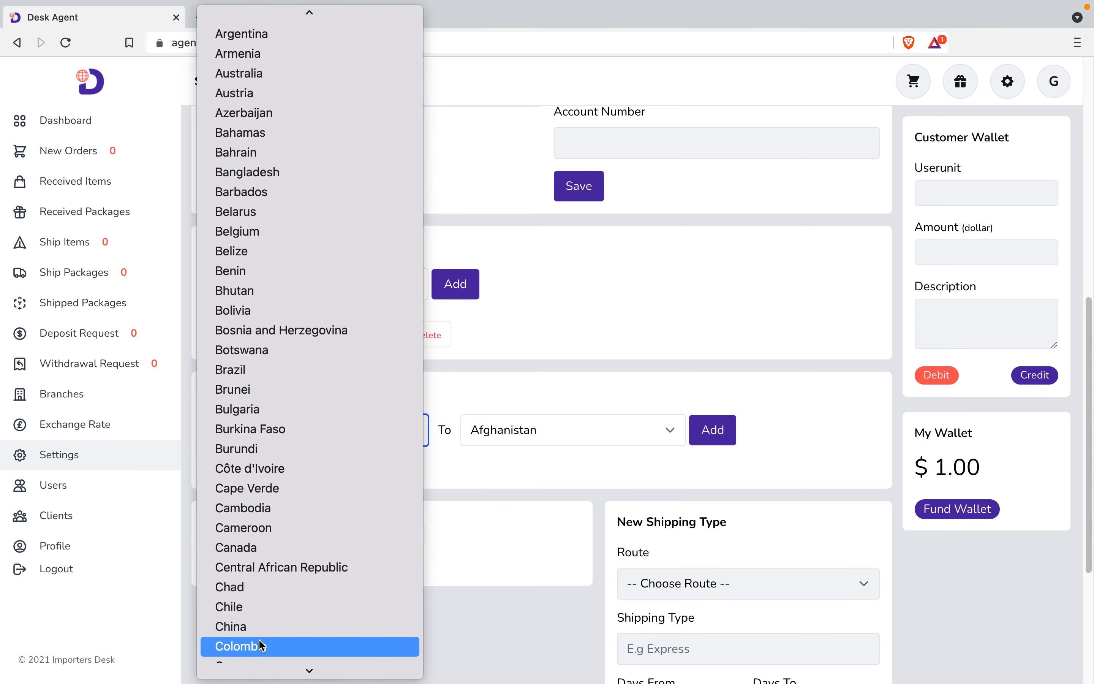
pyautogui.click(256, 630)
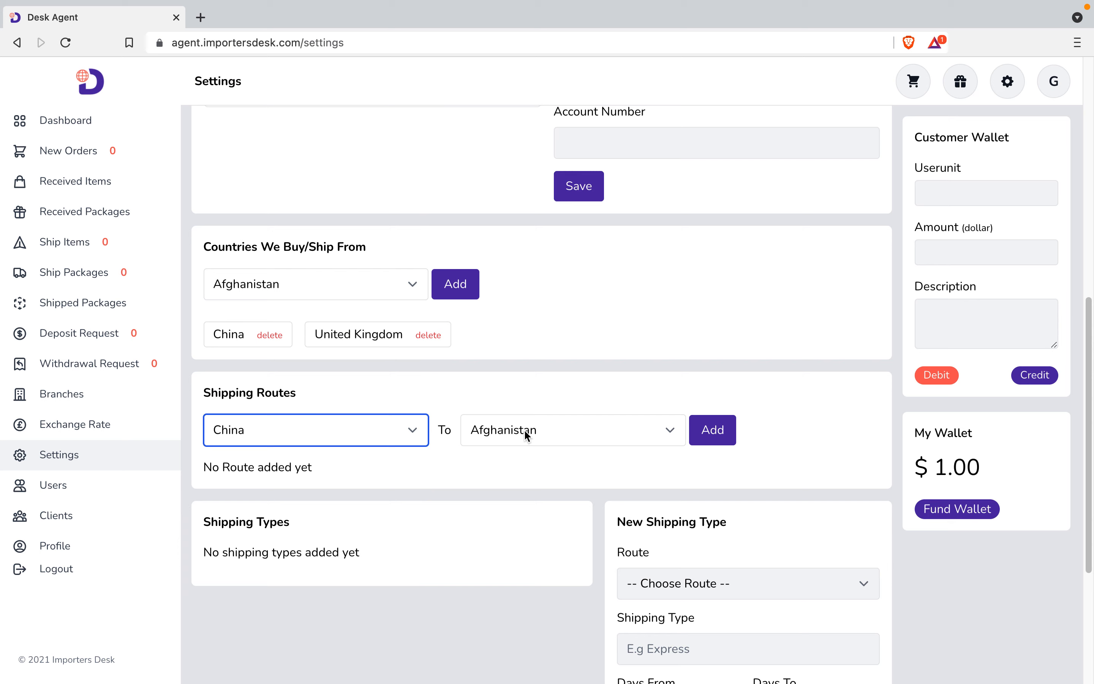
pyautogui.click(524, 429)
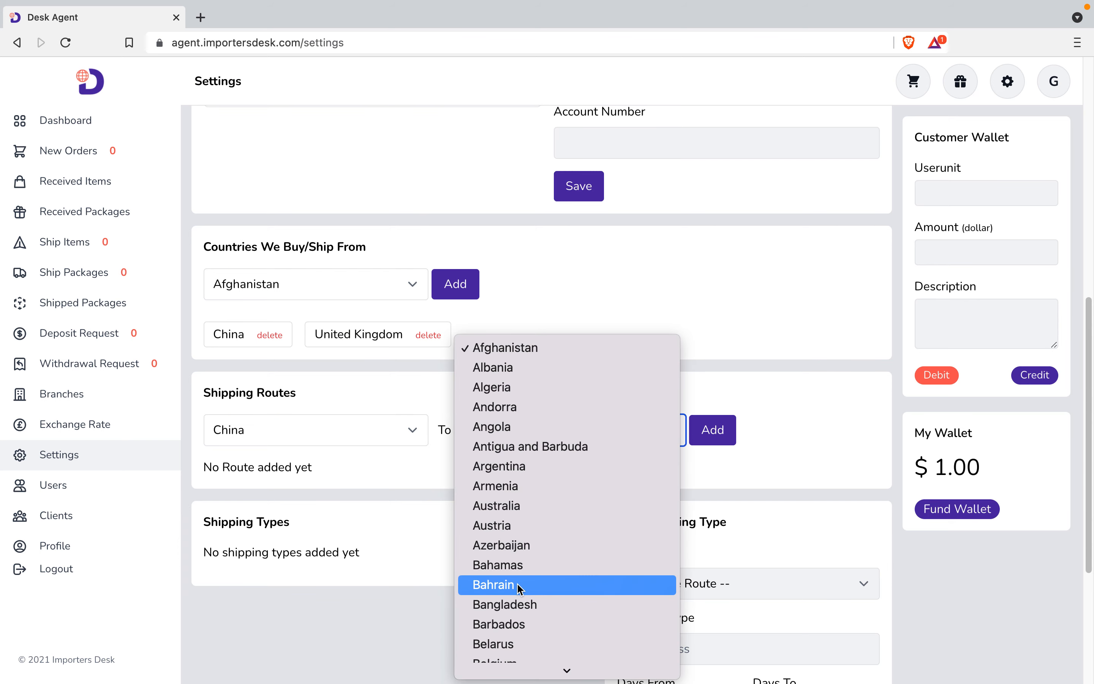
pyautogui.press('n')
pyautogui.scroll(-3, 517, 586)
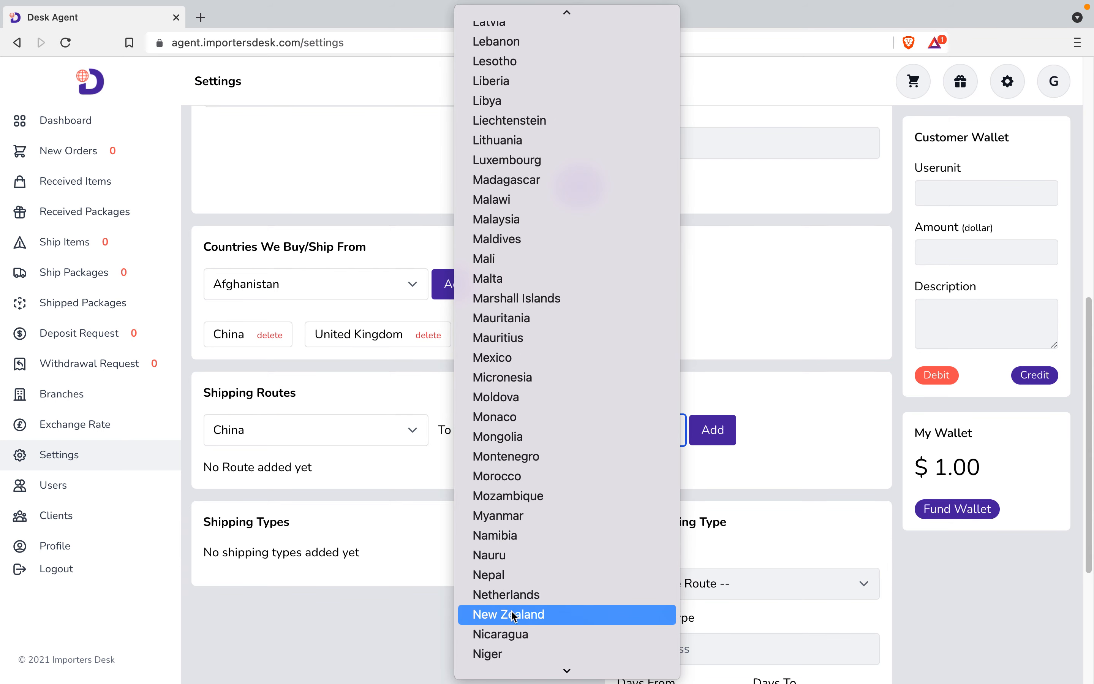
pyautogui.scroll(-2, 512, 610)
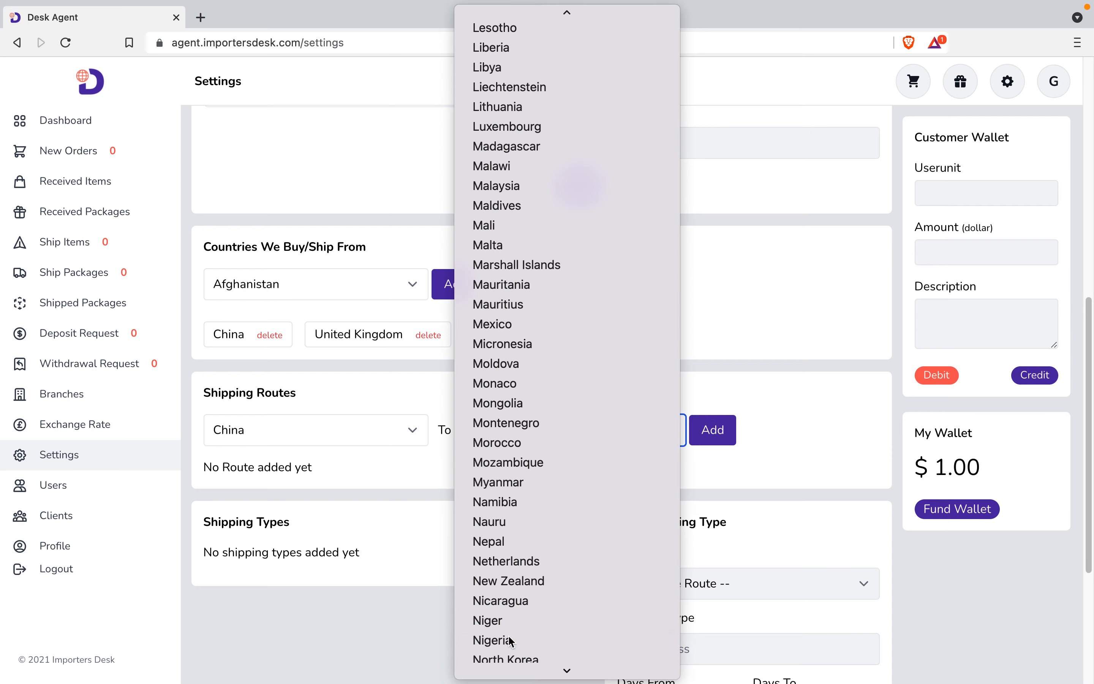
pyautogui.click(509, 637)
pyautogui.click(711, 431)
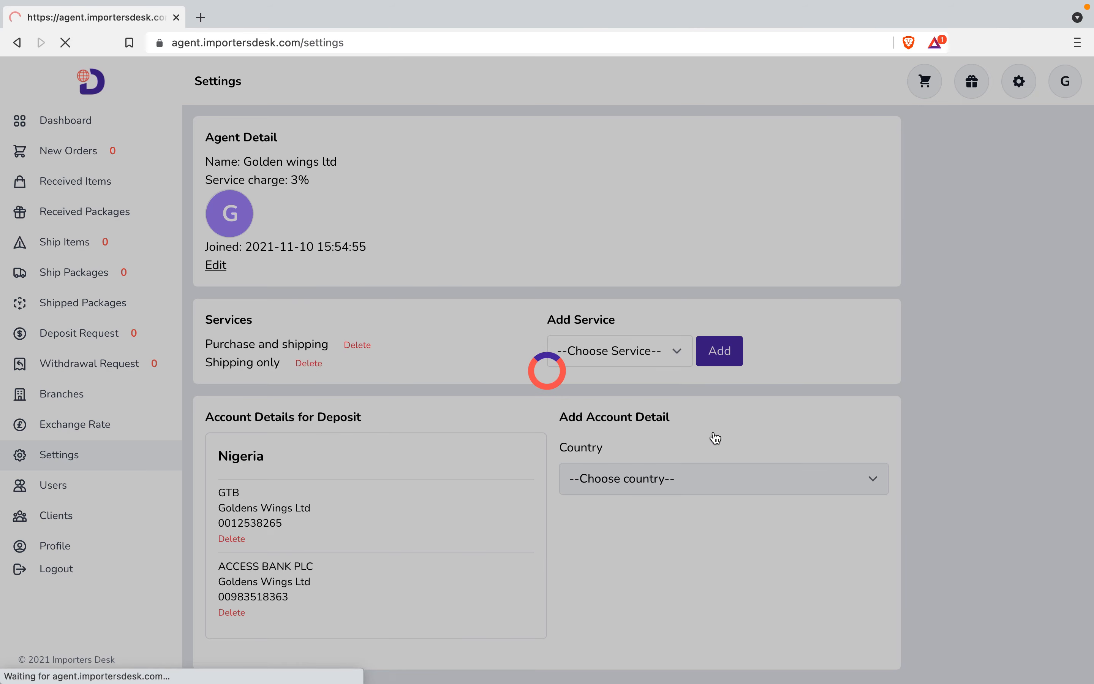
pyautogui.scroll(-10, 337, 589)
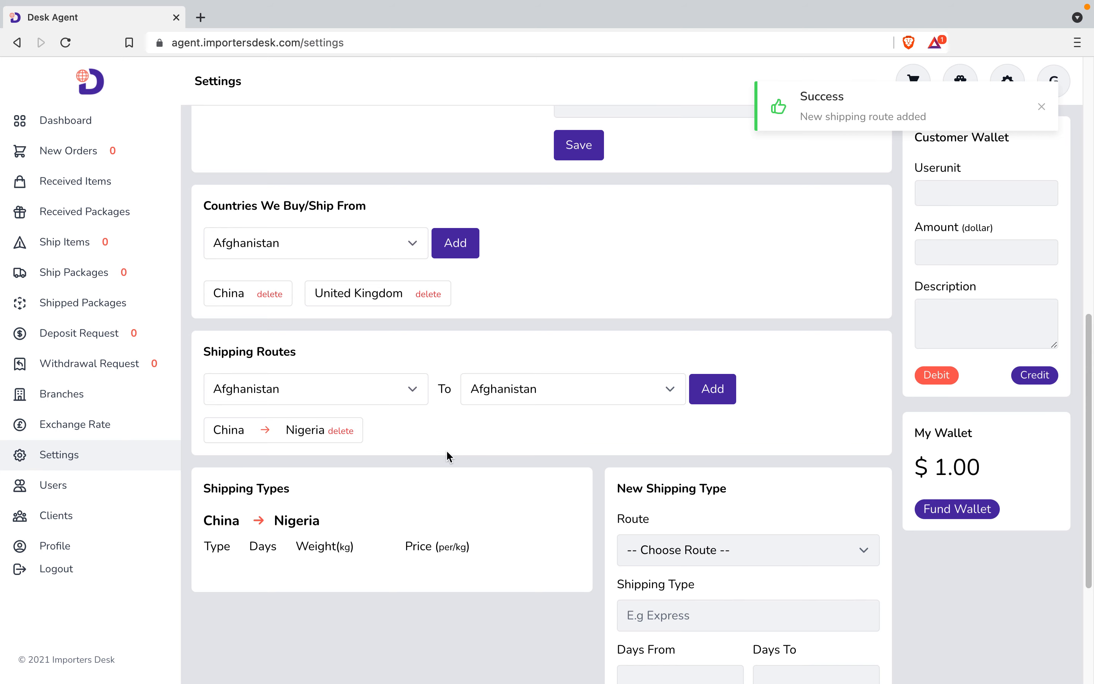
# Add the United Kingdom to Nigeria shipping route.
pyautogui.click(403, 390)
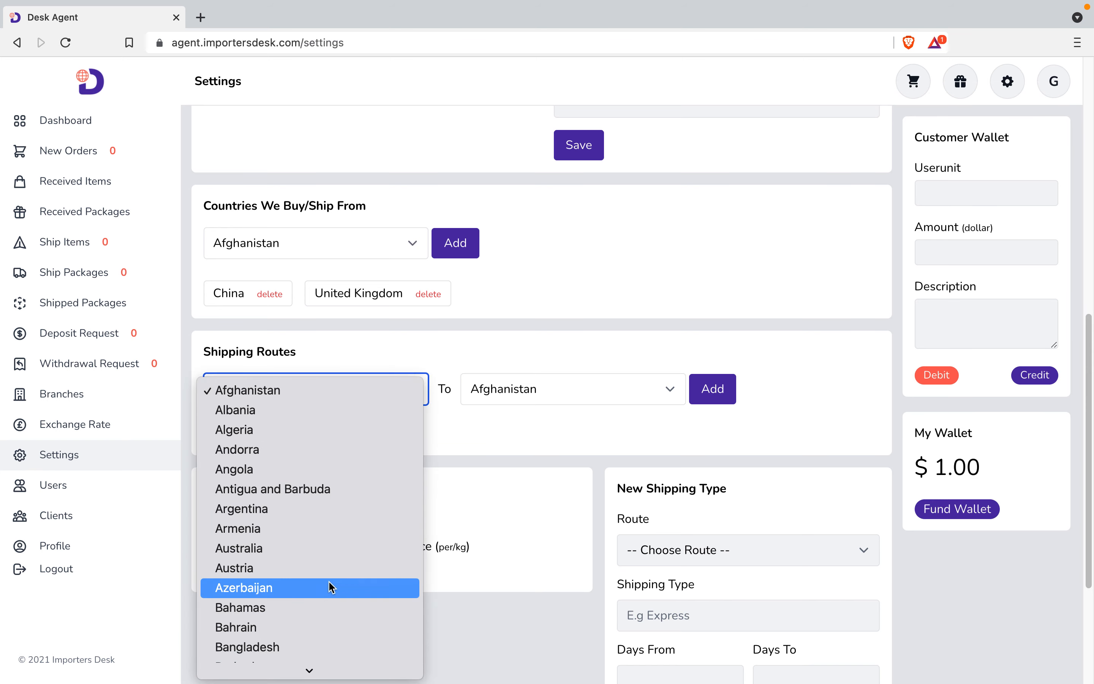
pyautogui.scroll(-5, 333, 584)
pyautogui.press('u')
pyautogui.scroll(-3, 328, 581)
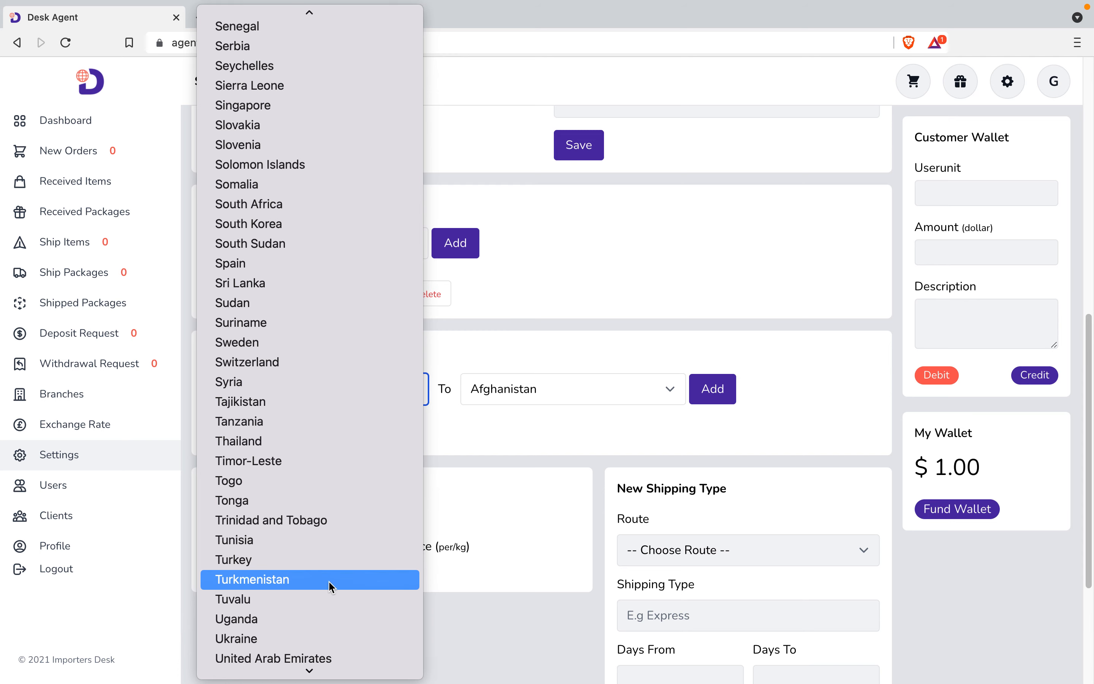
pyautogui.click(284, 611)
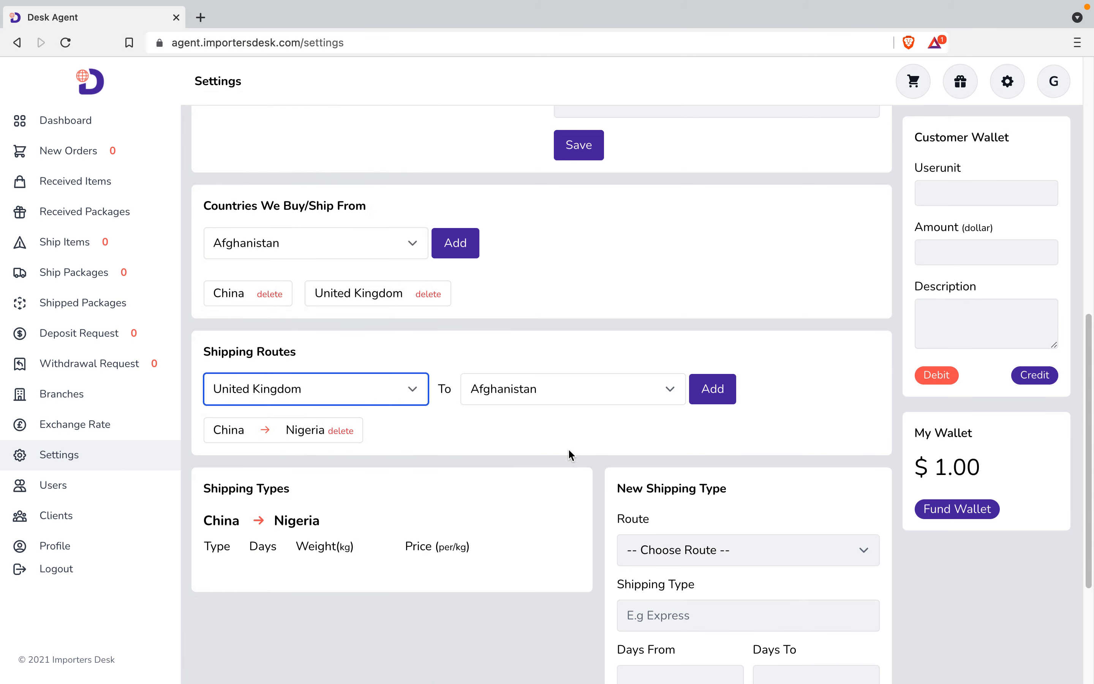
pyautogui.click(581, 389)
pyautogui.scroll(-10, 547, 563)
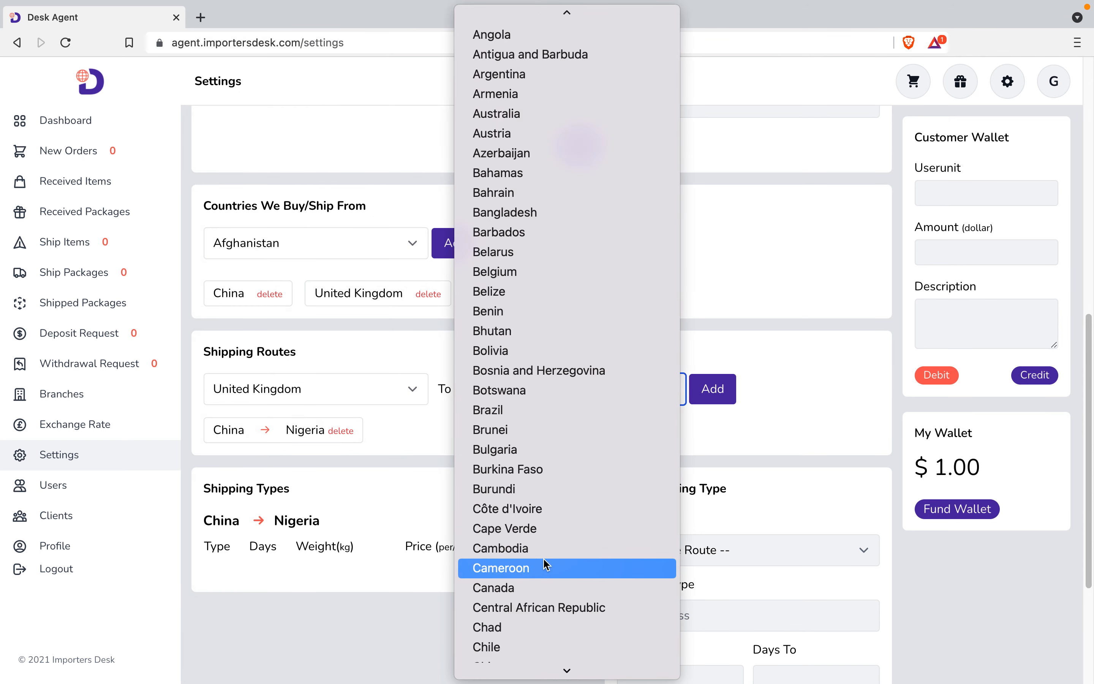
pyautogui.scroll(-15, 545, 564)
pyautogui.scroll(-2, 546, 565)
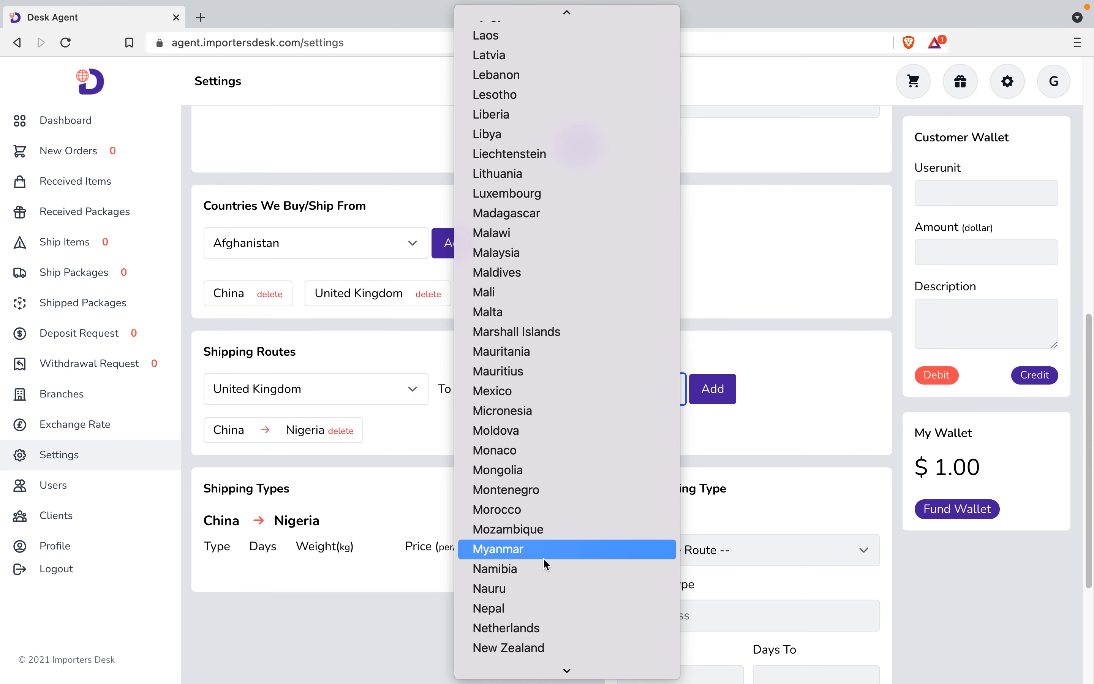
pyautogui.click(513, 625)
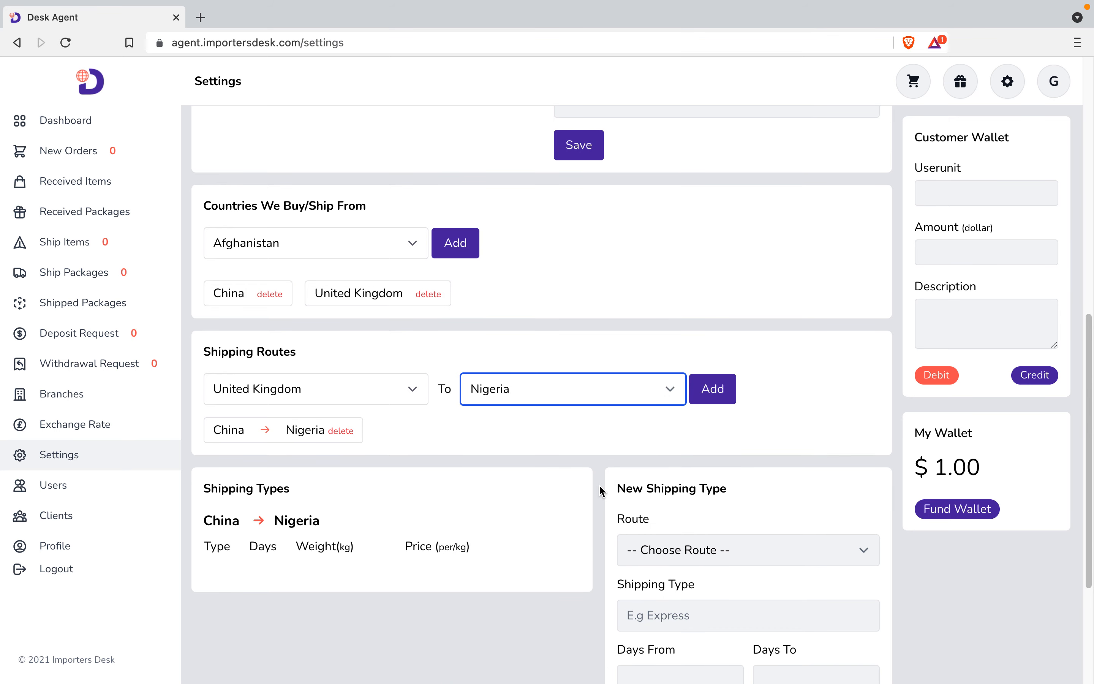
pyautogui.click(713, 390)
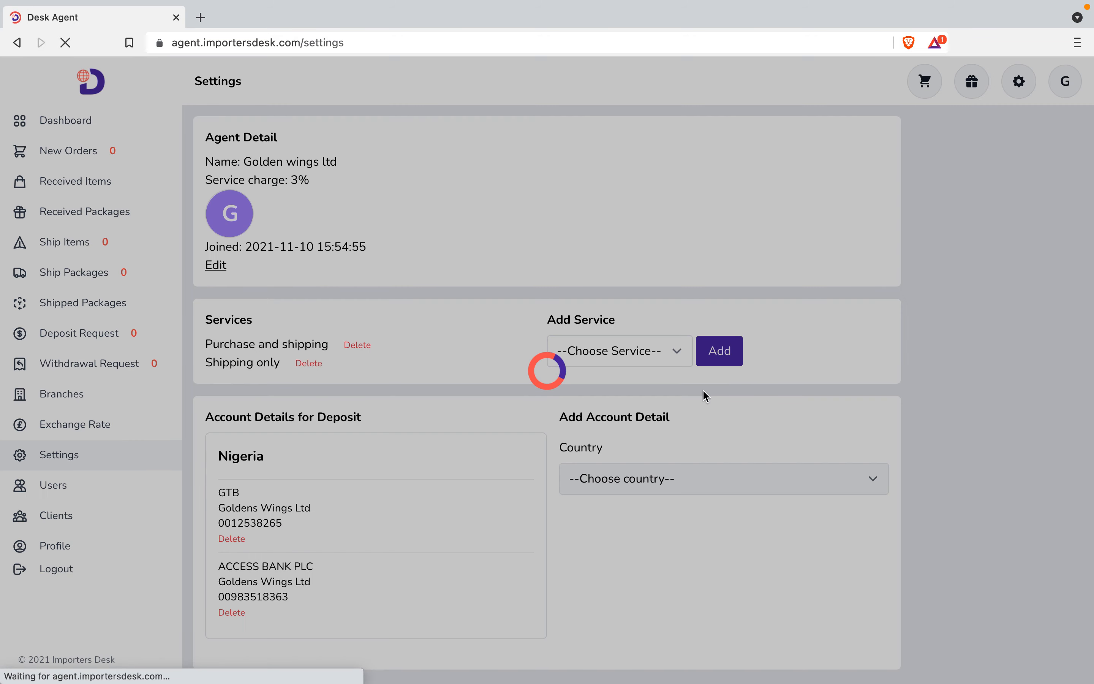
pyautogui.scroll(-3, 529, 535)
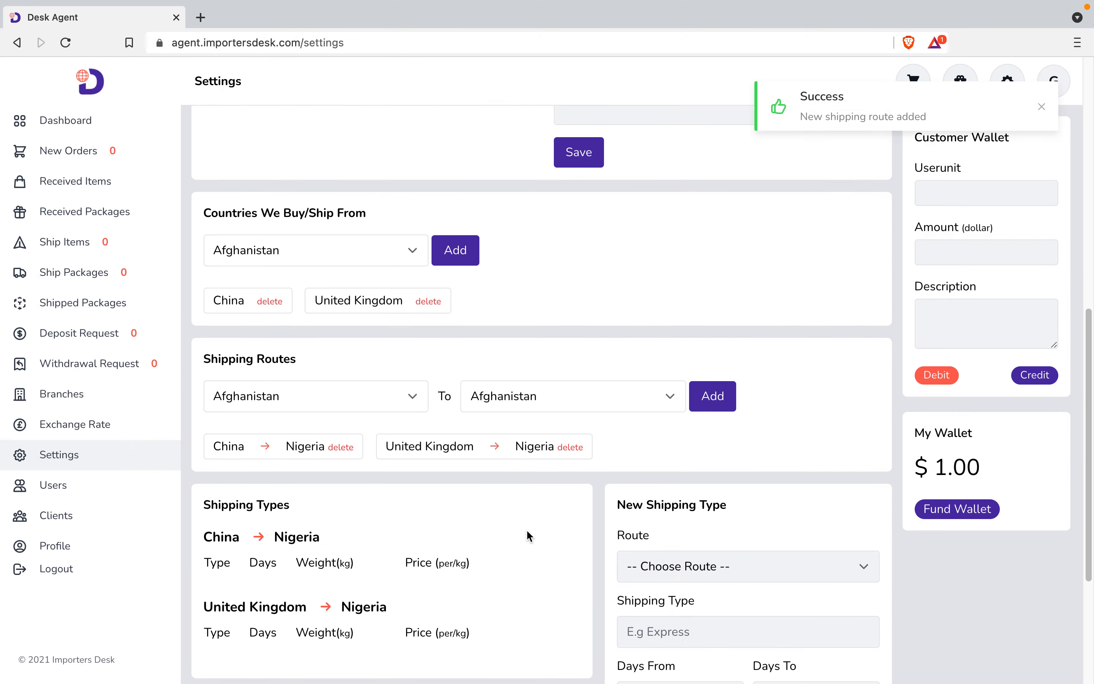
# Start a shipping type named Express on the China → Nigeria route with 3–7 delivery days.
pyautogui.scroll(-1, 524, 530)
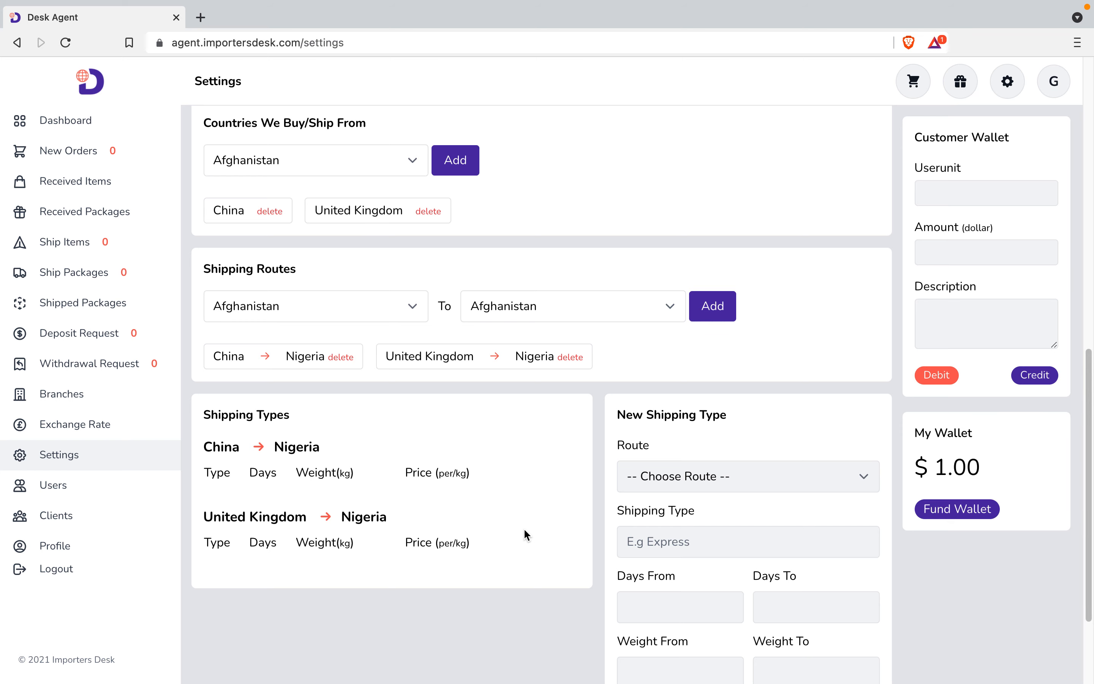
pyautogui.scroll(-1, 525, 530)
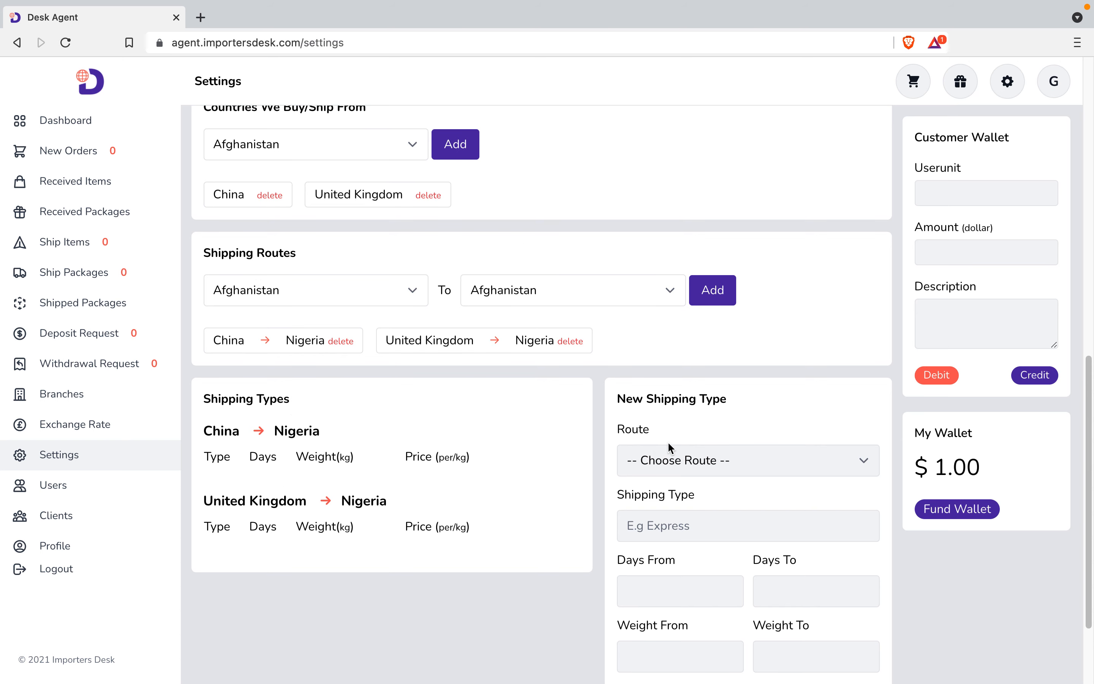
pyautogui.scroll(-2, 685, 429)
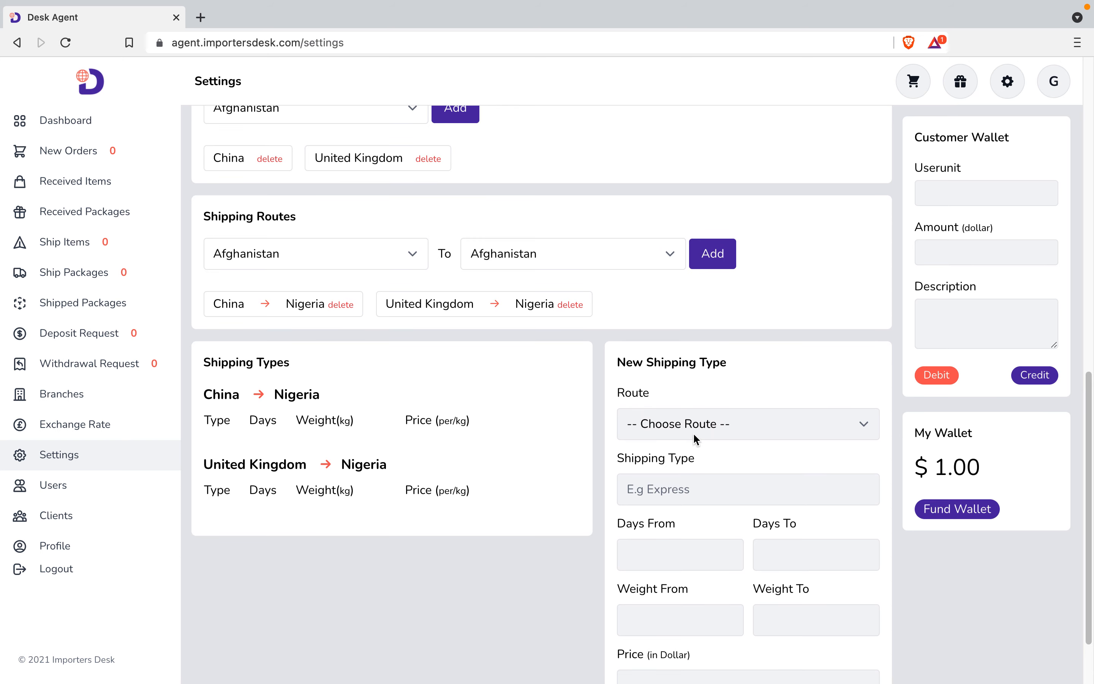
pyautogui.click(735, 425)
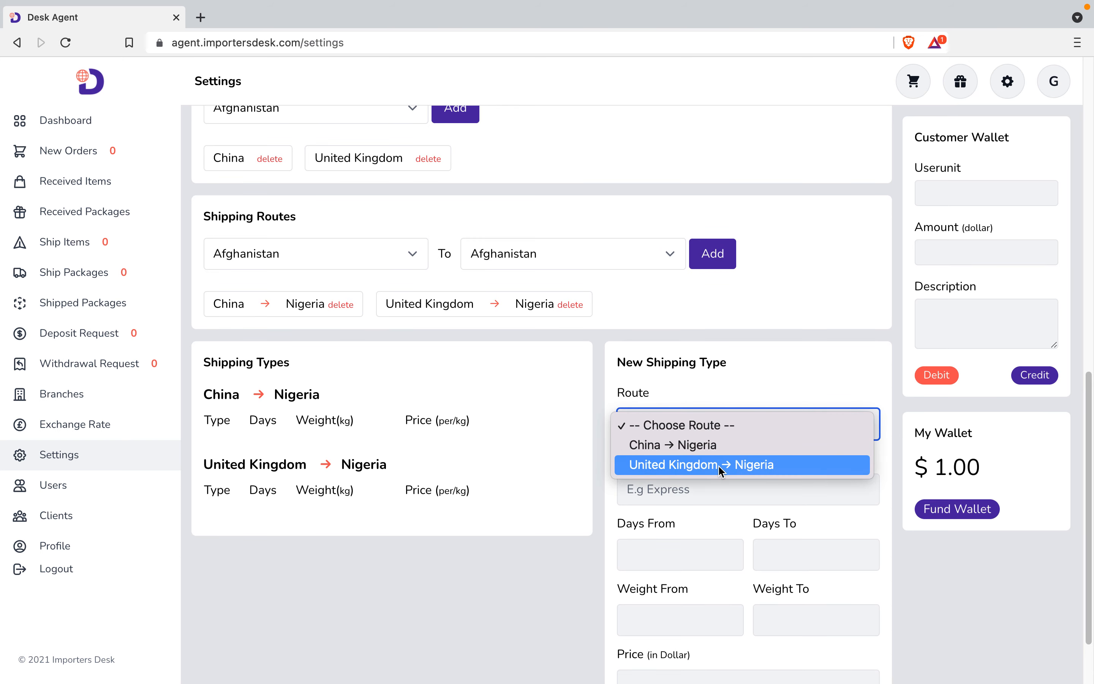
pyautogui.click(740, 446)
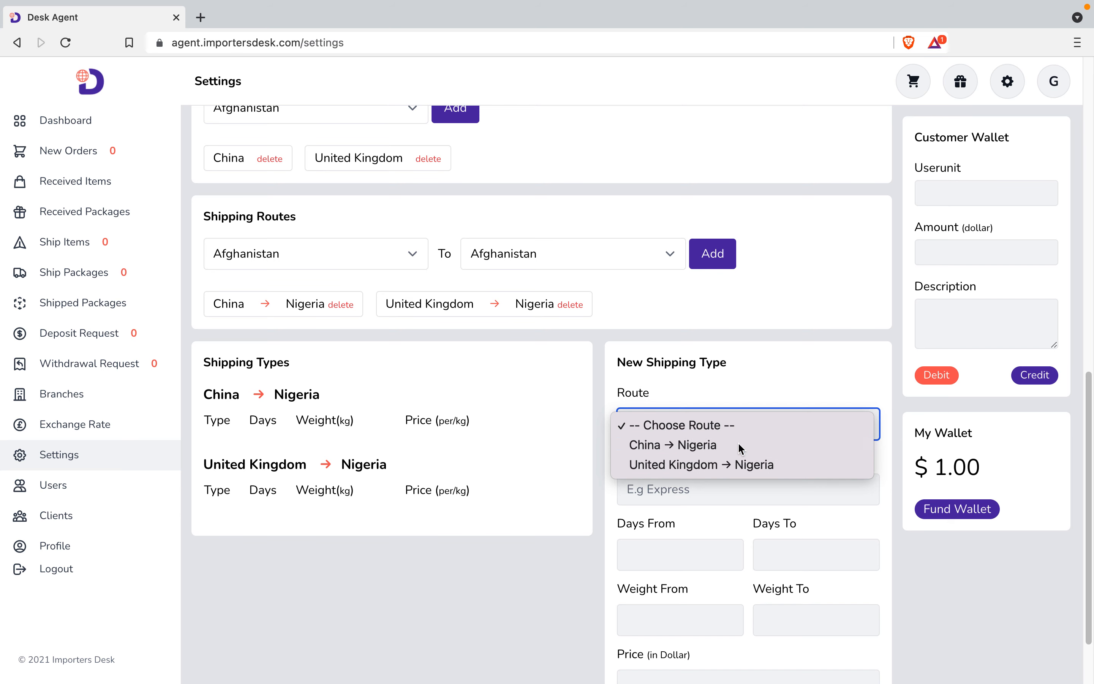
pyautogui.click(695, 489)
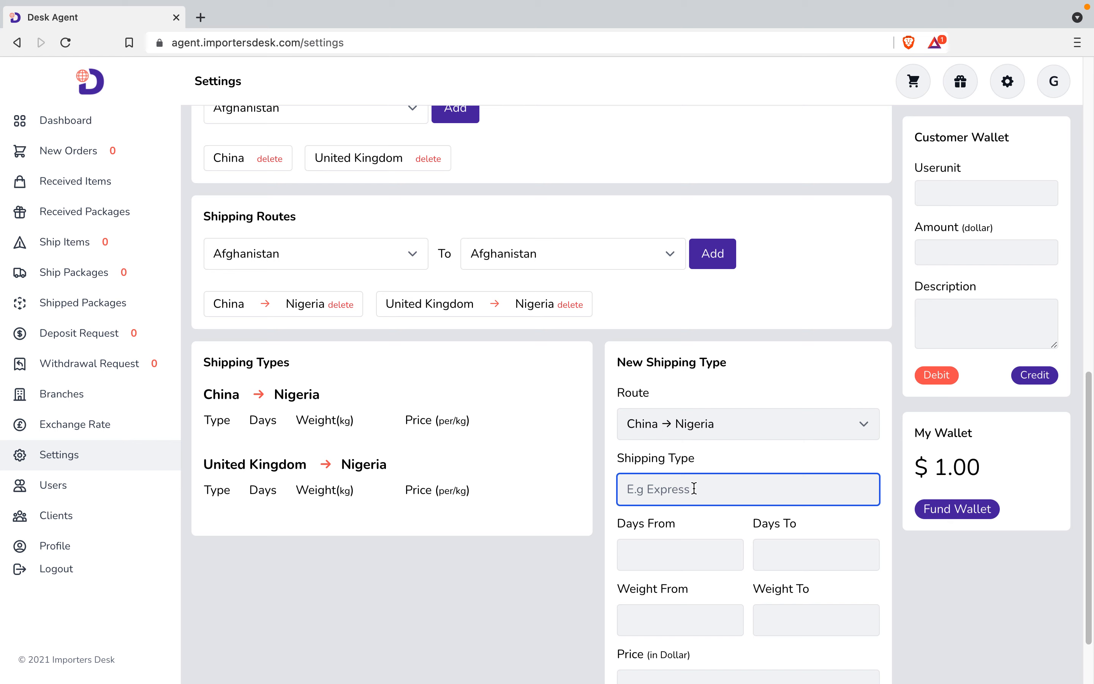
pyautogui.write('Express')
pyautogui.click(664, 556)
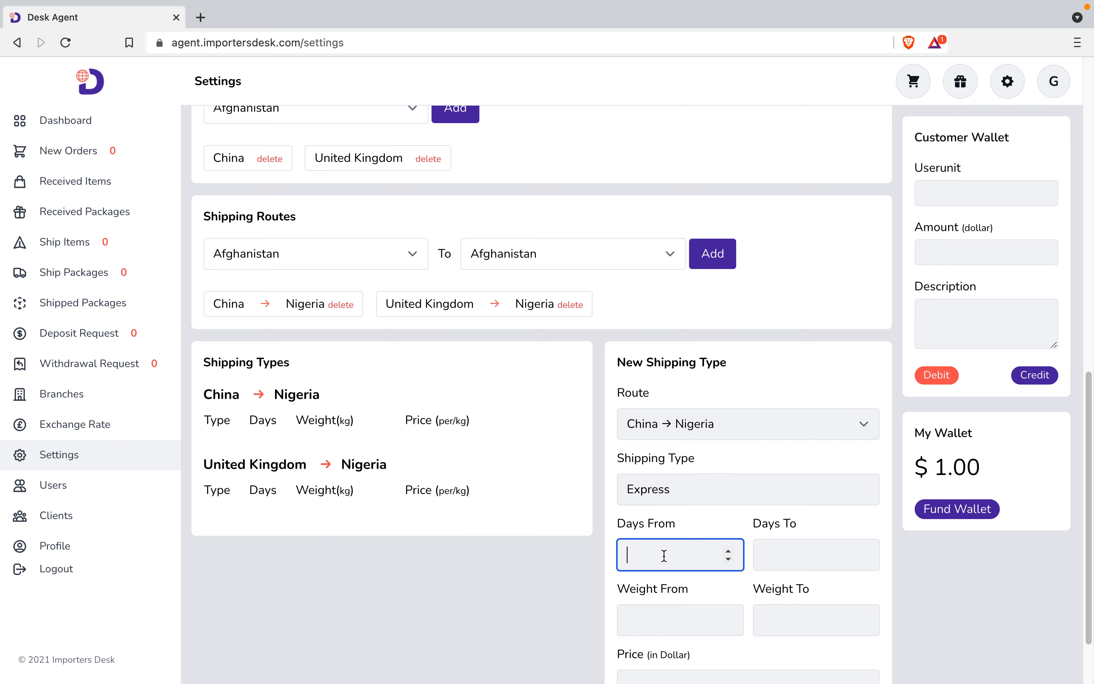
pyautogui.write('3')
pyautogui.click(829, 561)
pyautogui.write('7')
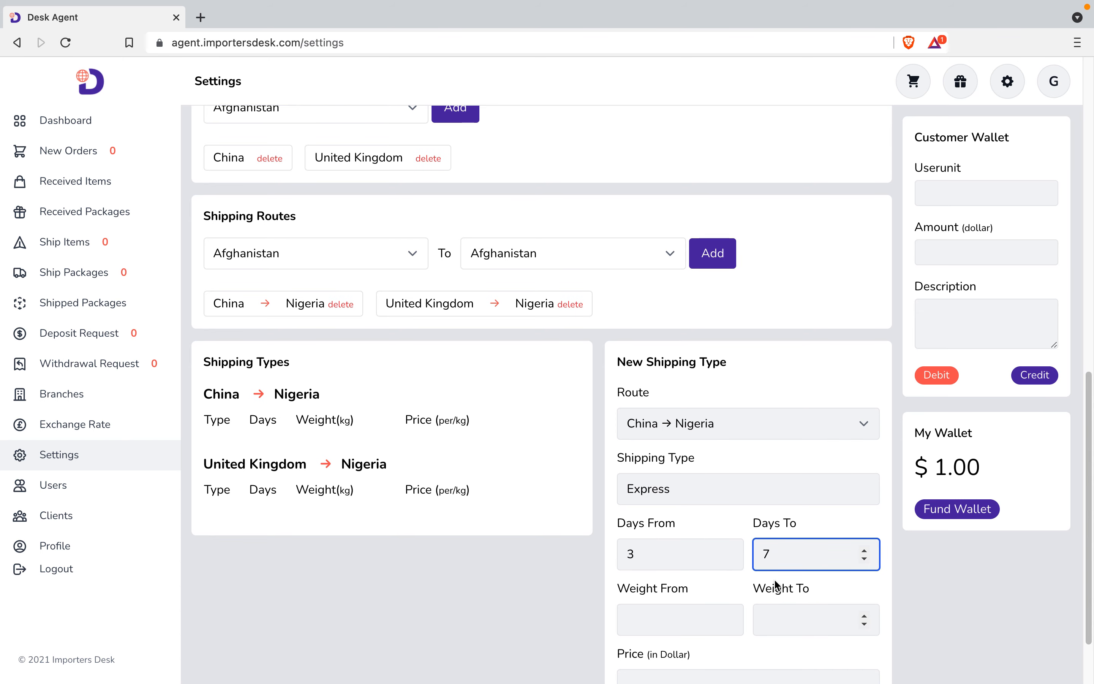
# Set its weight range to 0.01–5.00 kg and price to 18 per kg, then add it.
pyautogui.scroll(-2, 775, 579)
pyautogui.click(646, 529)
pyautogui.write('0')
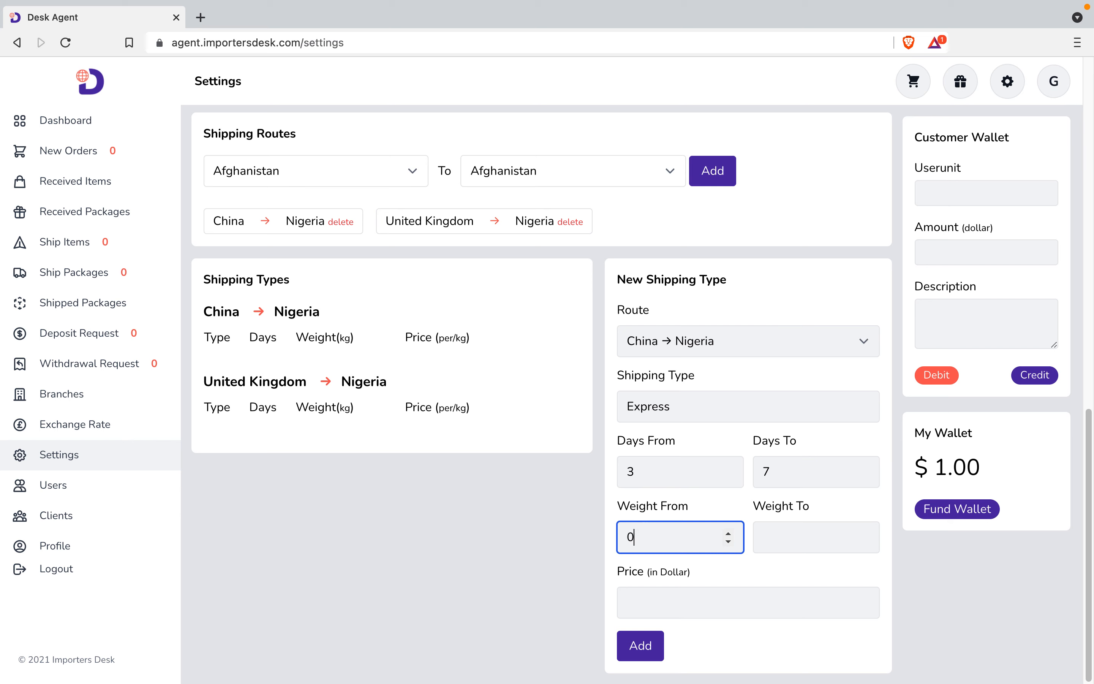
pyautogui.write('.01')
pyautogui.click(775, 526)
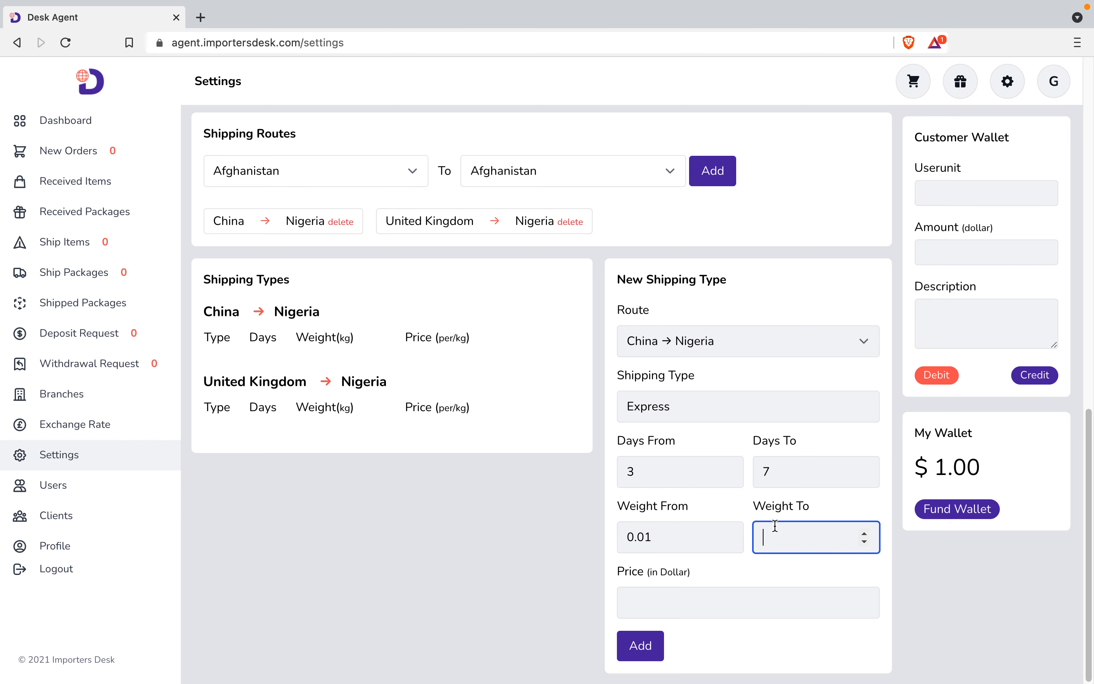
pyautogui.write('5.00')
pyautogui.click(729, 601)
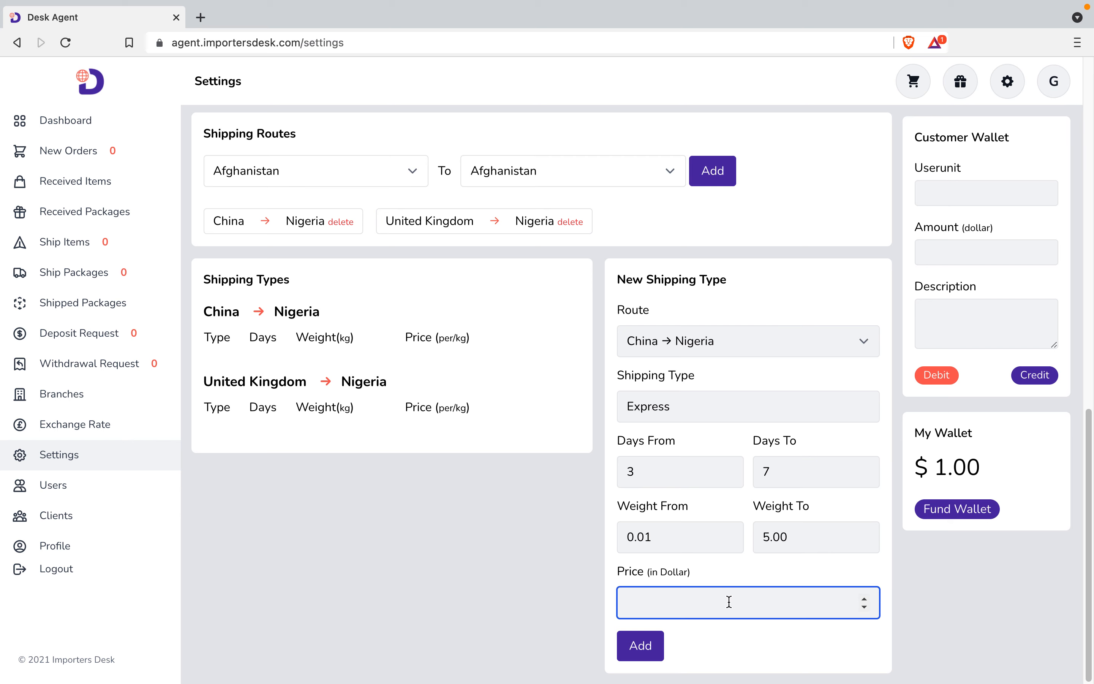
pyautogui.write('18')
pyautogui.click(647, 655)
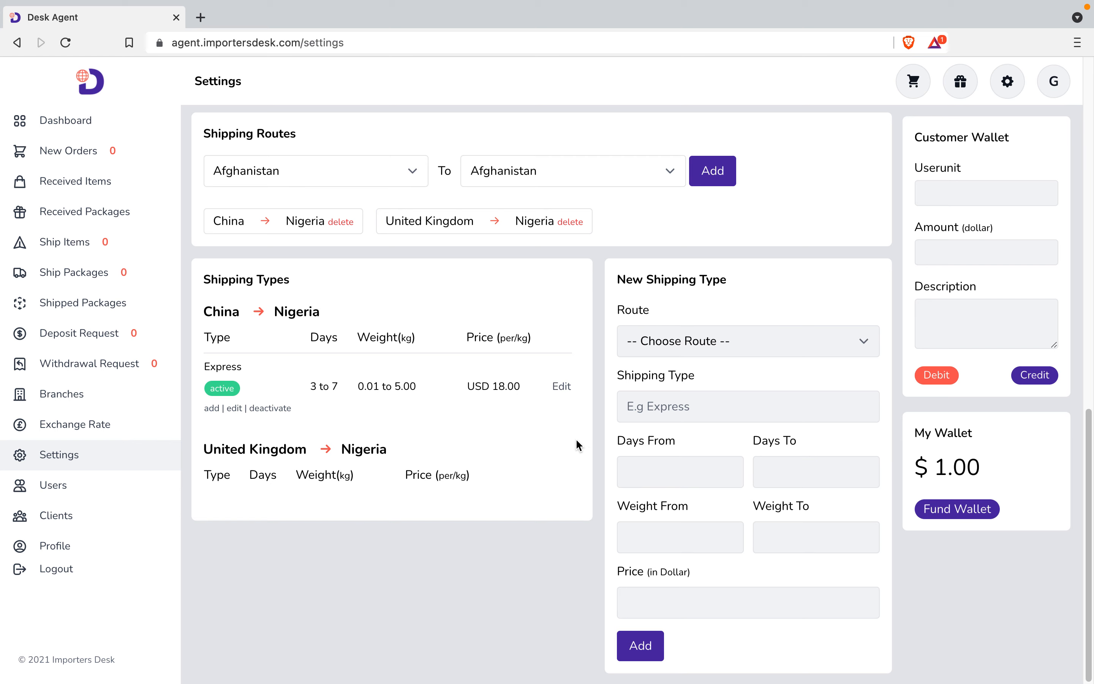
# Pick the United Kingdom → Nigeria route and name the shipping type Express.
pyautogui.click(735, 346)
pyautogui.click(727, 382)
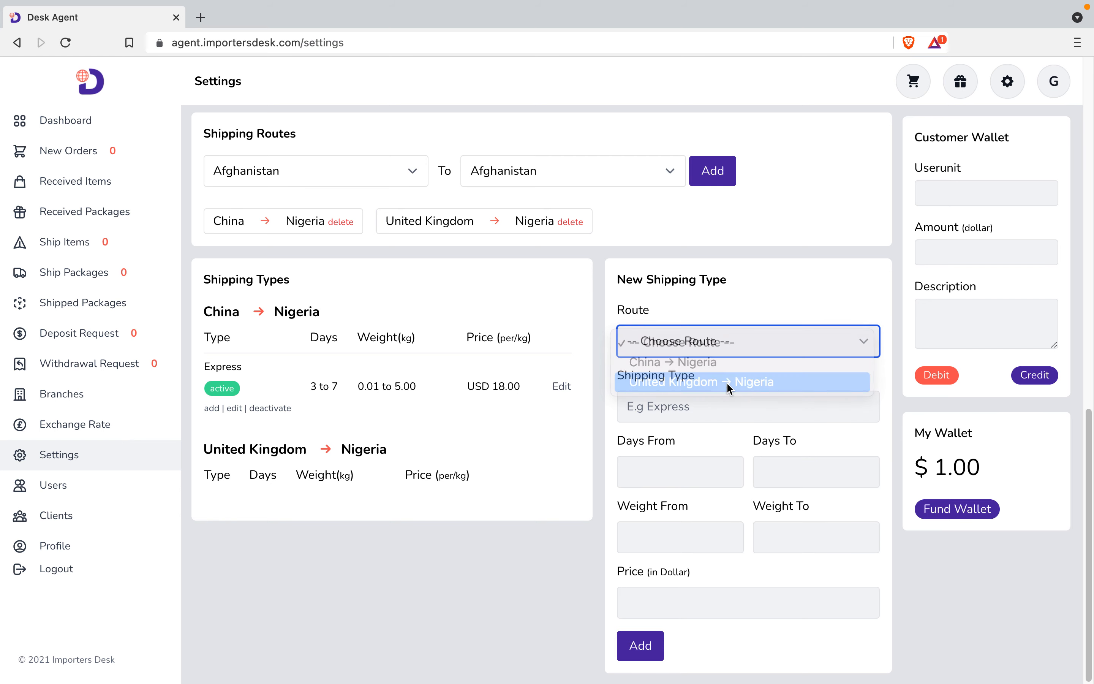
pyautogui.click(695, 410)
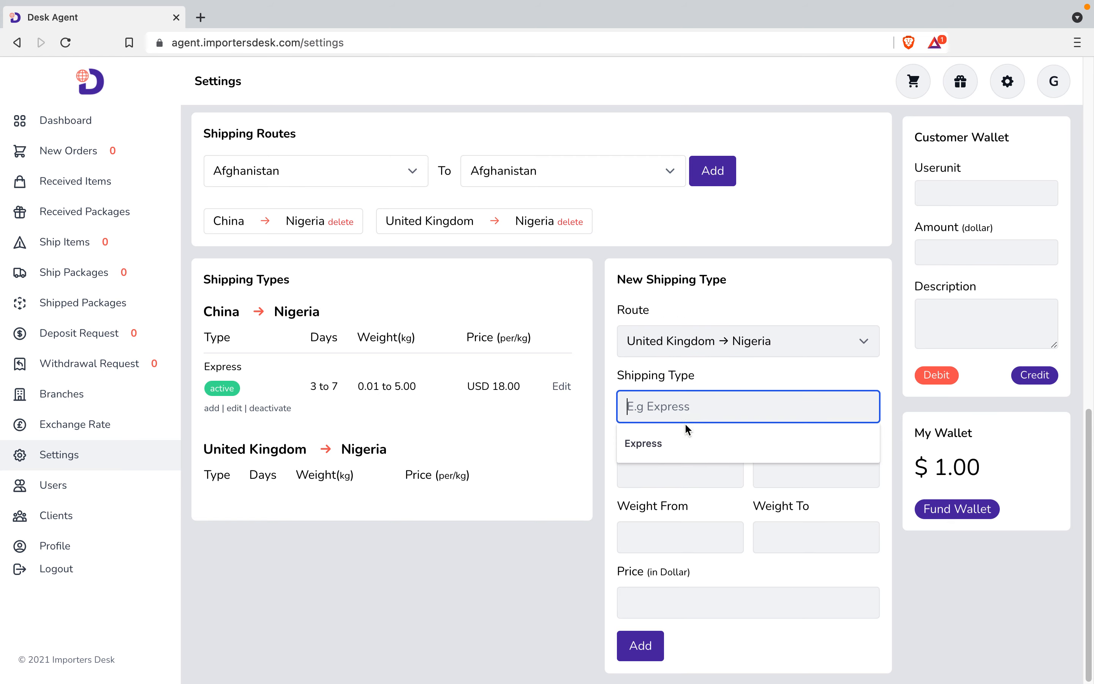
pyautogui.click(680, 441)
# Set the Express delivery time to 4 to 8 days.
pyautogui.click(670, 465)
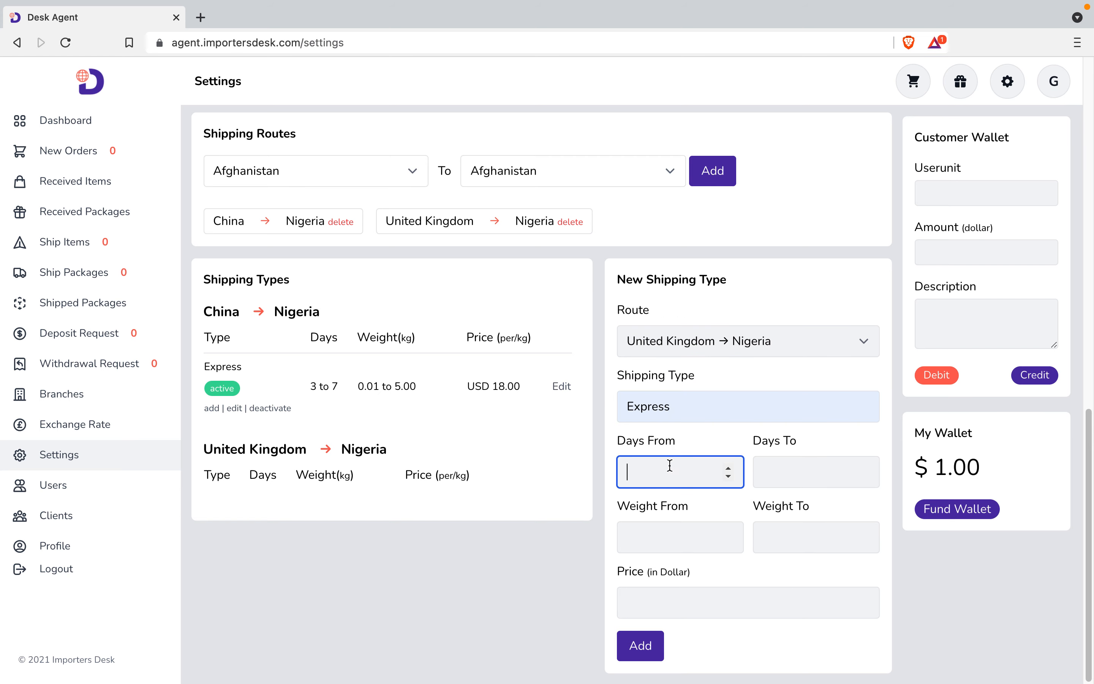
pyautogui.write('0.001')
pyautogui.press('BackSpace')
pyautogui.press('BackSpace')
pyautogui.write('1')
pyautogui.rightClick(670, 466)
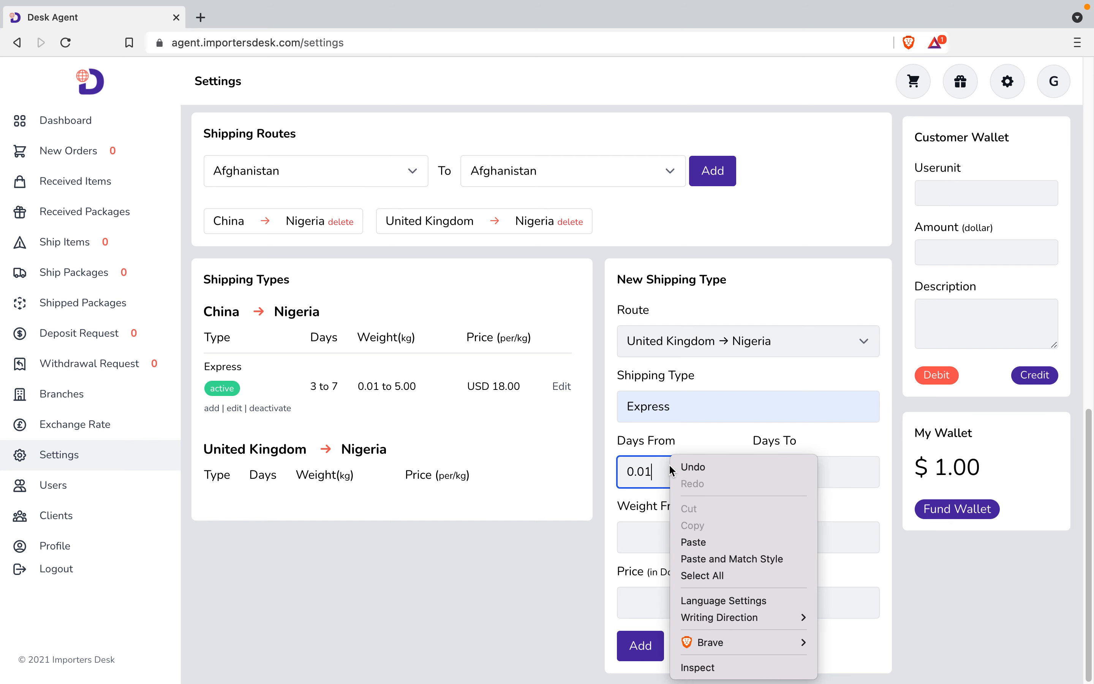
pyautogui.click(835, 426)
pyautogui.press('BackSpace')
pyautogui.press('BackSpace')
pyautogui.press('BackSpace')
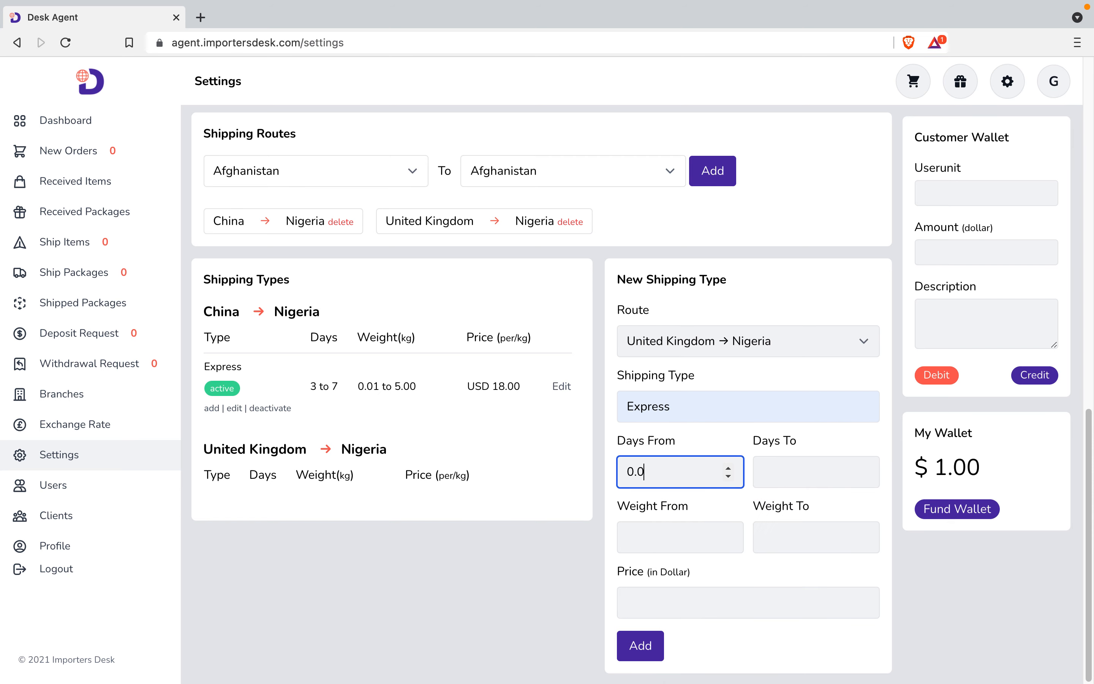
pyautogui.press('BackSpace')
pyautogui.write('4')
pyautogui.click(773, 473)
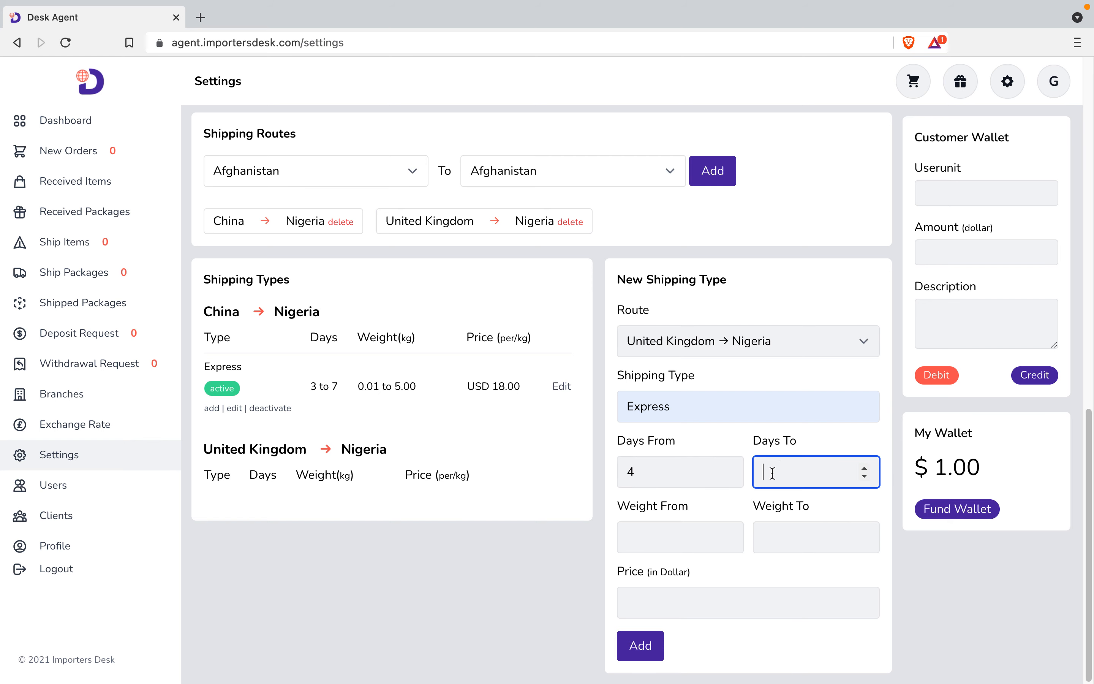
pyautogui.write('8')
# Set weight 0.01–5.00 kg and price 21 per kg, then add the Express type.
pyautogui.click(682, 528)
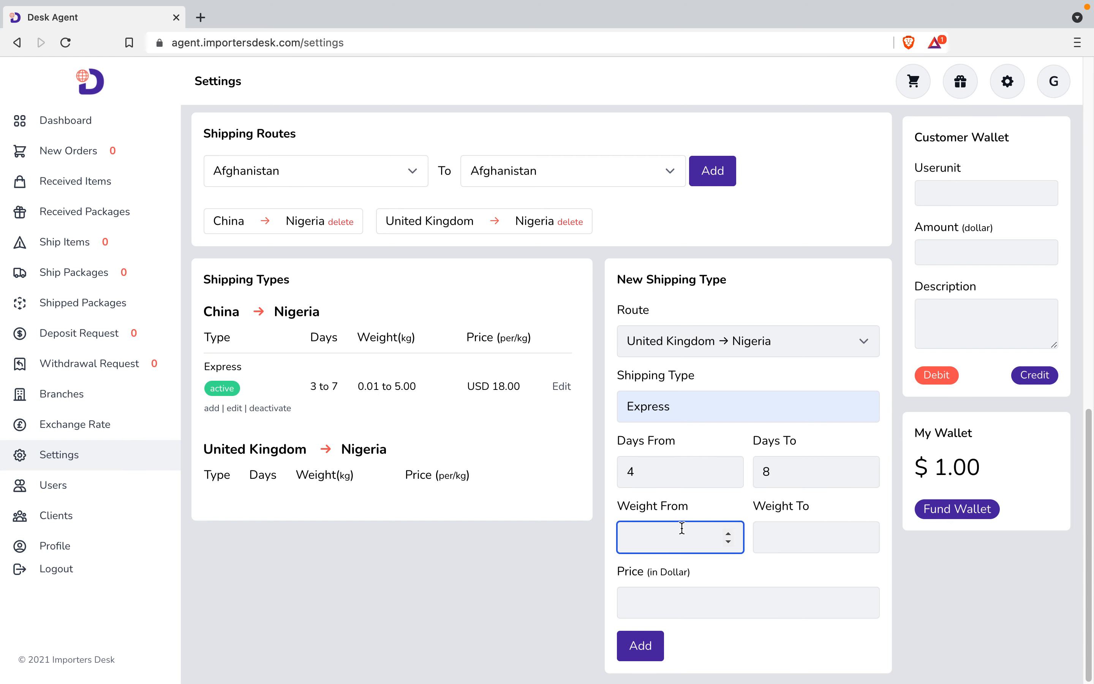
pyautogui.write('0.00')
pyautogui.write('1')
pyautogui.press('BackSpace')
pyautogui.press('BackSpace')
pyautogui.write('1')
pyautogui.click(791, 530)
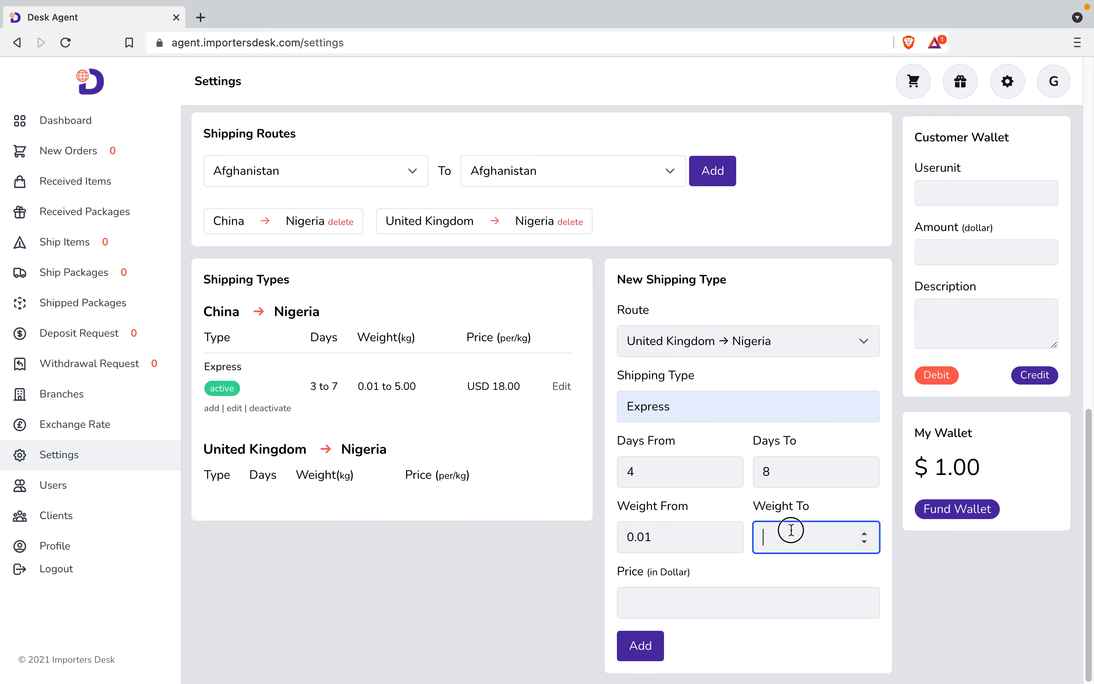
pyautogui.write('5.00')
pyautogui.click(733, 592)
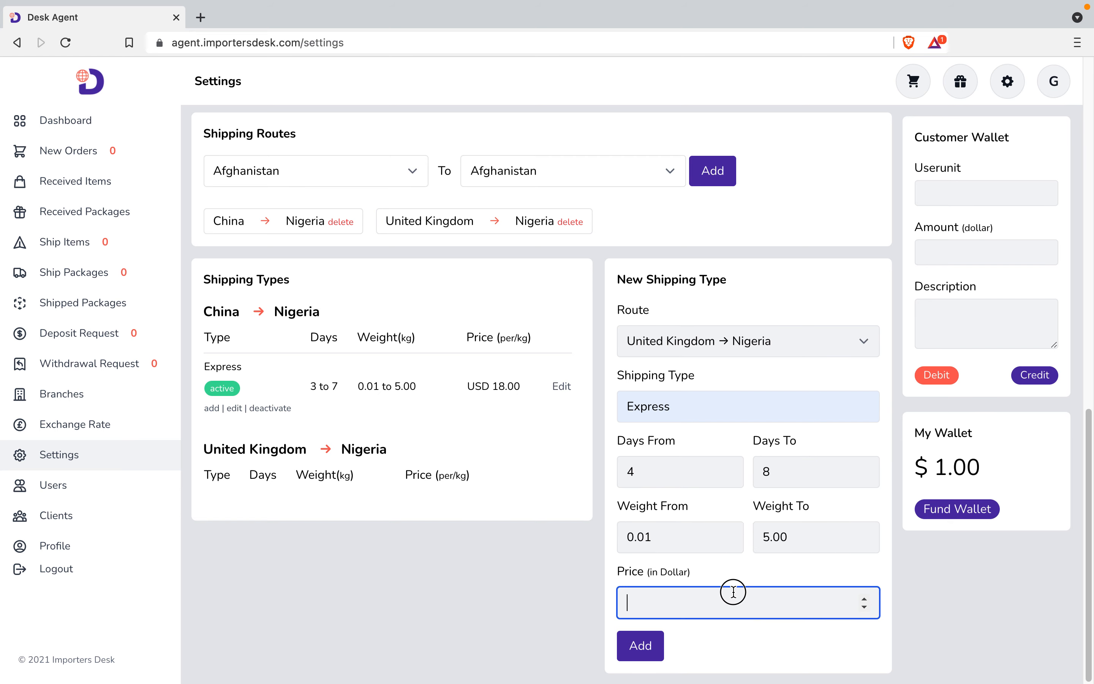
pyautogui.write('21')
pyautogui.click(656, 647)
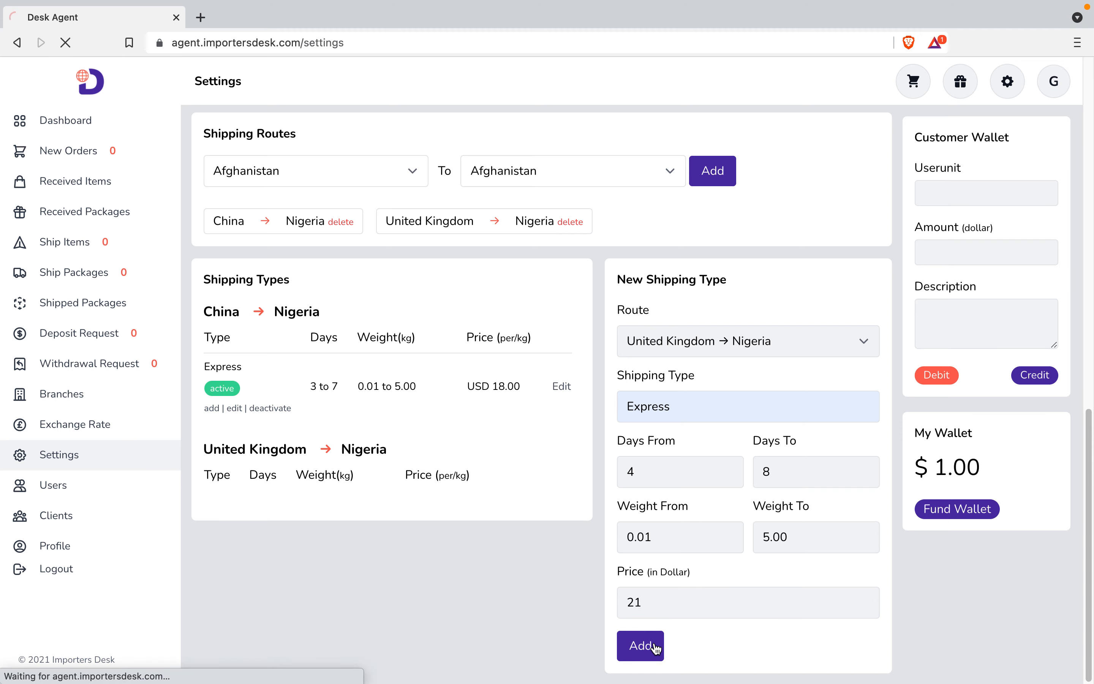
pyautogui.scroll(-15, 489, 597)
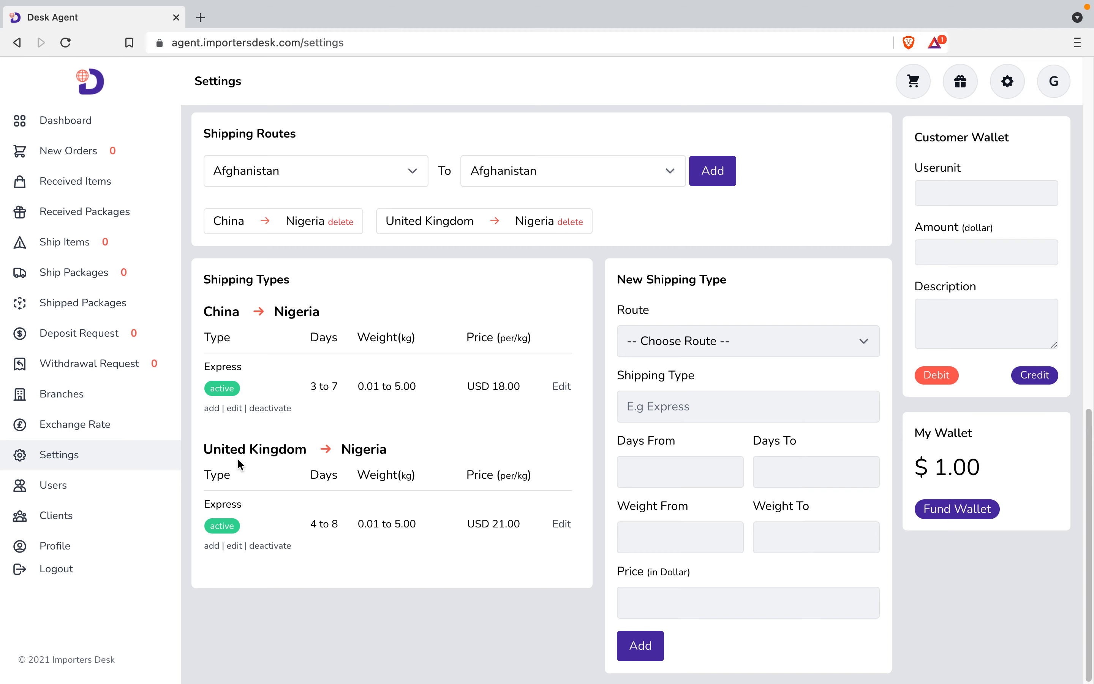
# Deactivate and reactivate China Express, then change its maximum delivery days from 7 to 8.
pyautogui.click(270, 411)
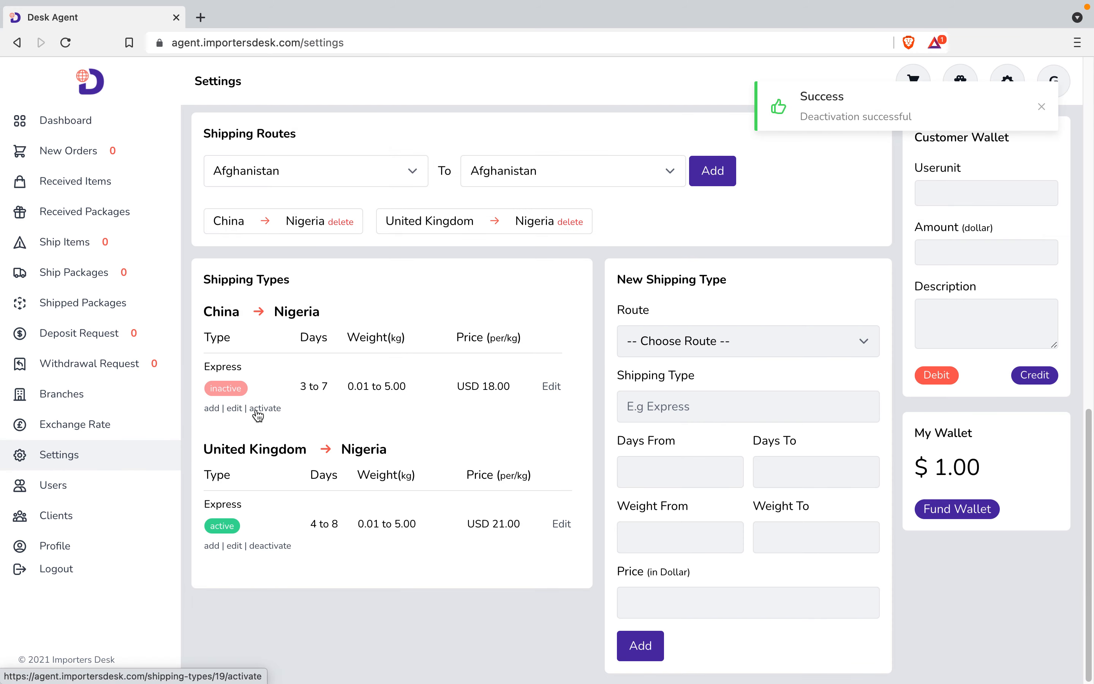
pyautogui.click(256, 411)
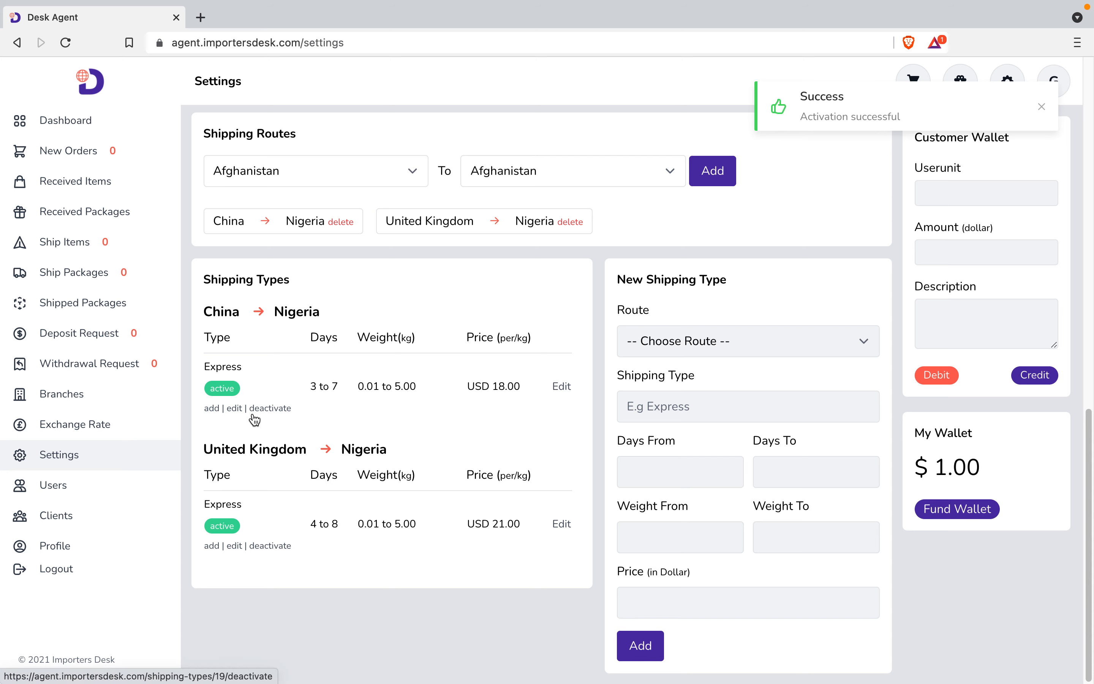
pyautogui.click(233, 409)
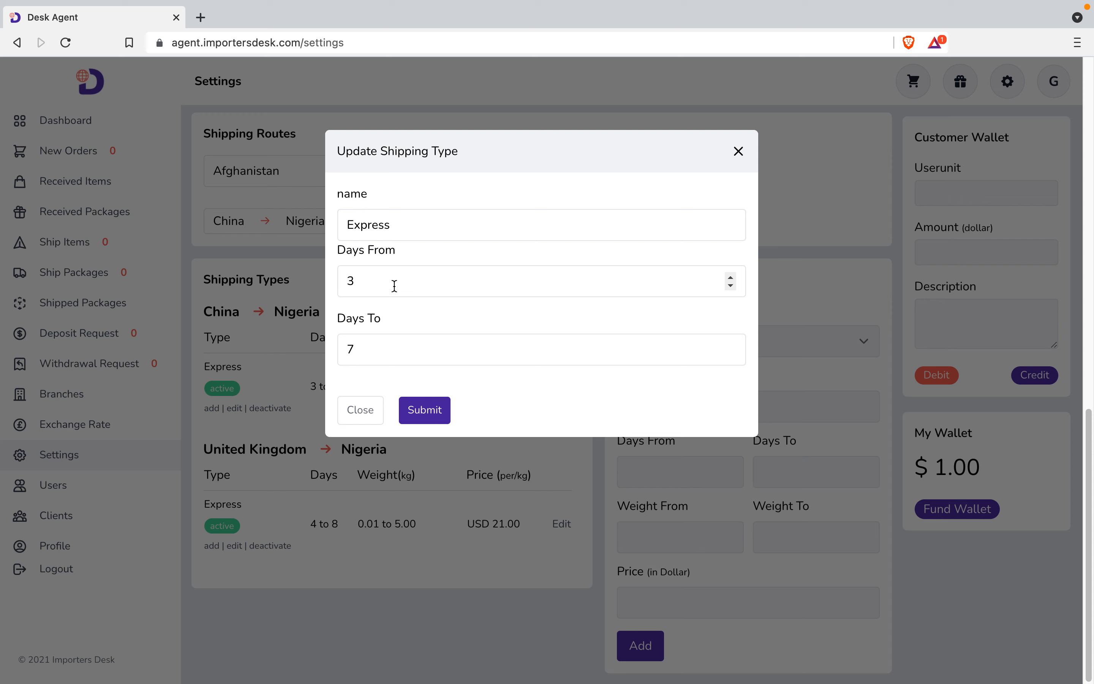
pyautogui.click(365, 342)
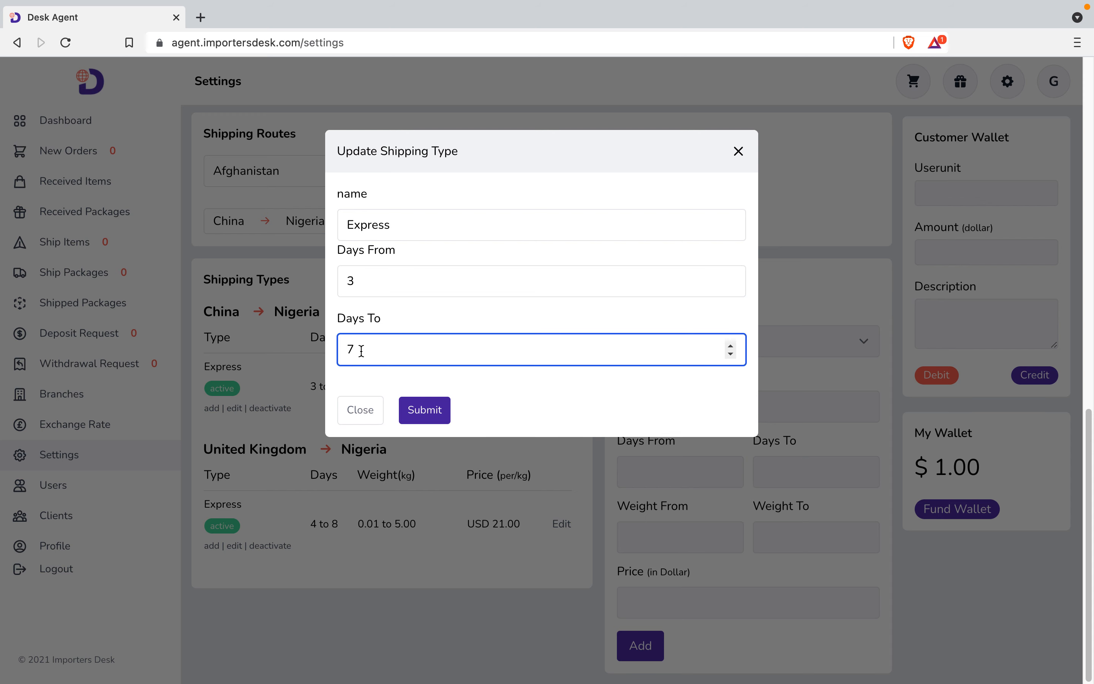
pyautogui.press('BackSpace')
pyautogui.write('8')
pyautogui.click(426, 409)
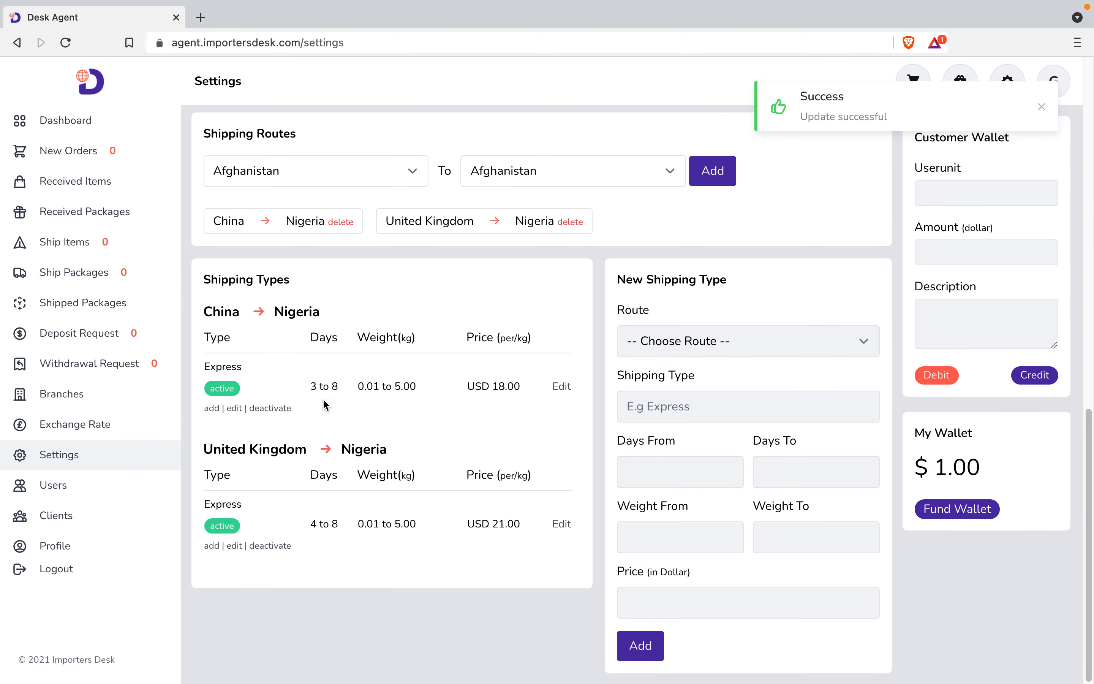
# Change the China Express price from 18.00 to 20.00 per kg.
pyautogui.click(560, 389)
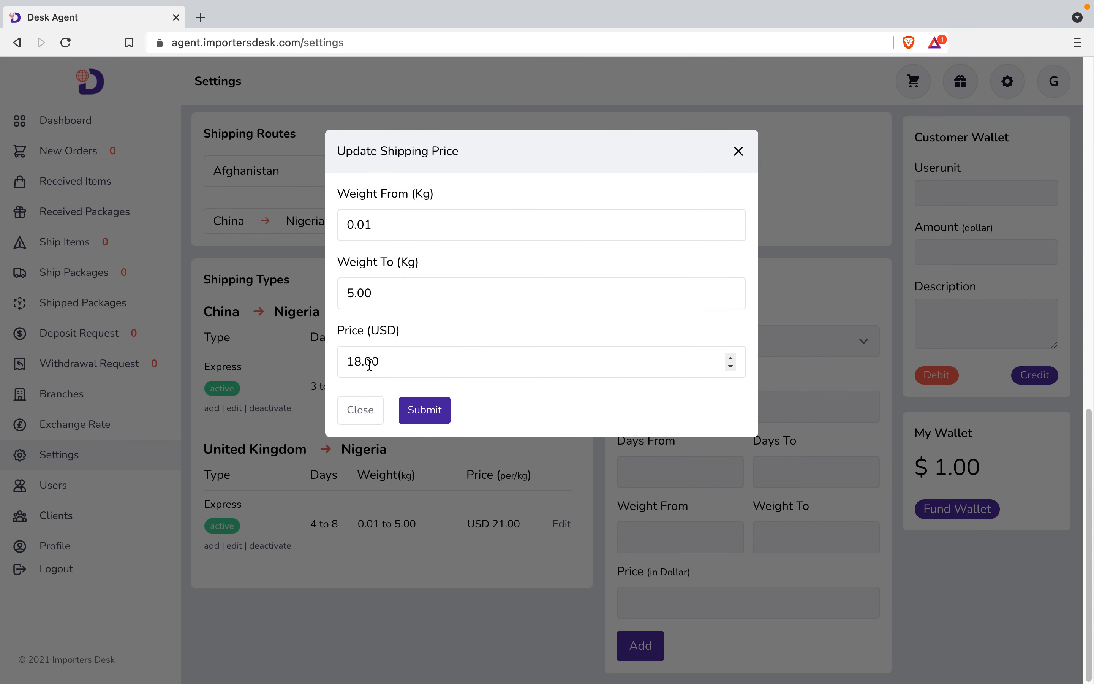
pyautogui.click(390, 365)
pyautogui.press('BackSpace')
pyautogui.press('BackSpace')
pyautogui.press('BackSpace')
pyautogui.press('BackSpace')
pyautogui.press('BackSpace')
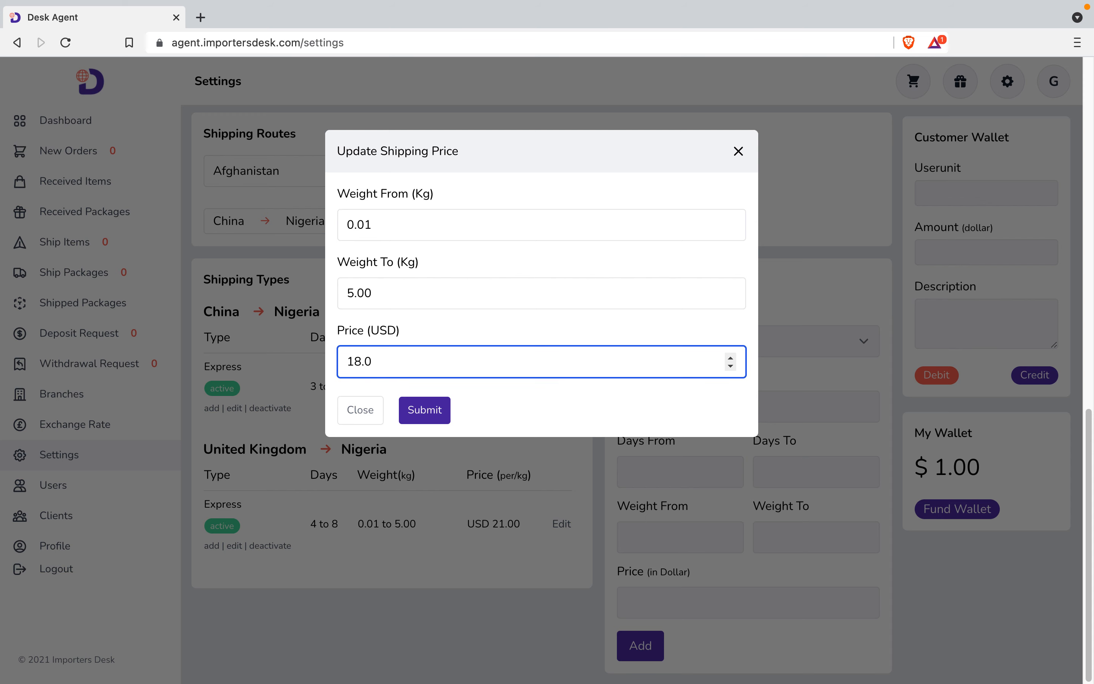
pyautogui.write('20')
pyautogui.click(425, 412)
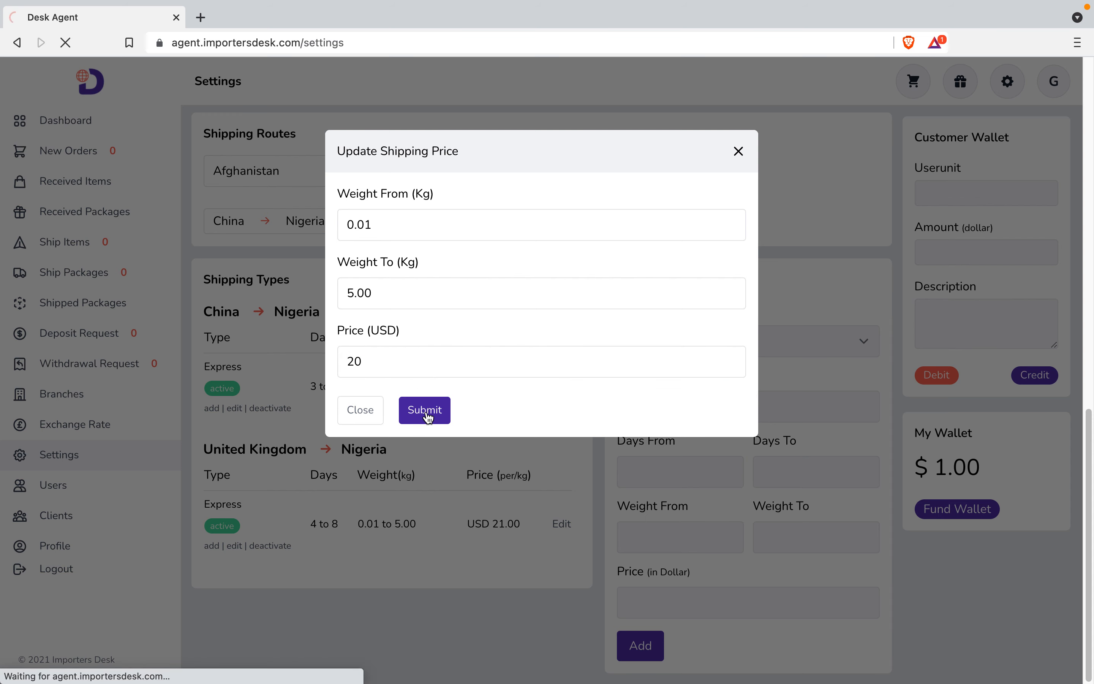
pyautogui.scroll(-6, 412, 500)
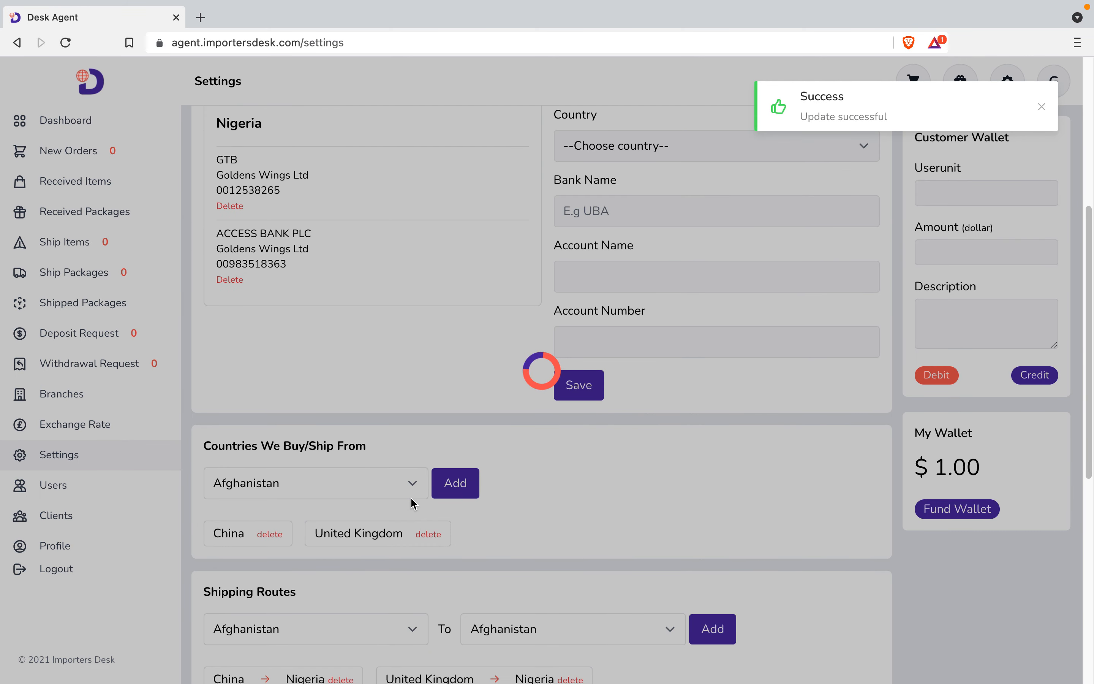
pyautogui.scroll(-10, 412, 499)
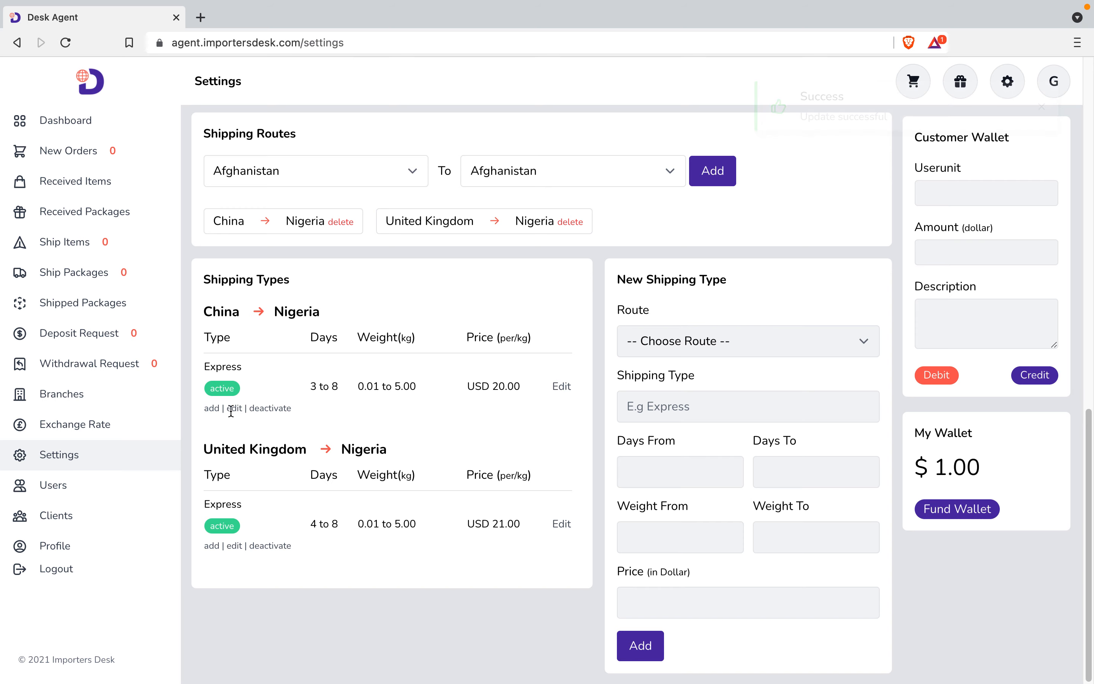
# Add a 5.01–20 kg tier priced at 17 per kg to China Express.
pyautogui.click(212, 410)
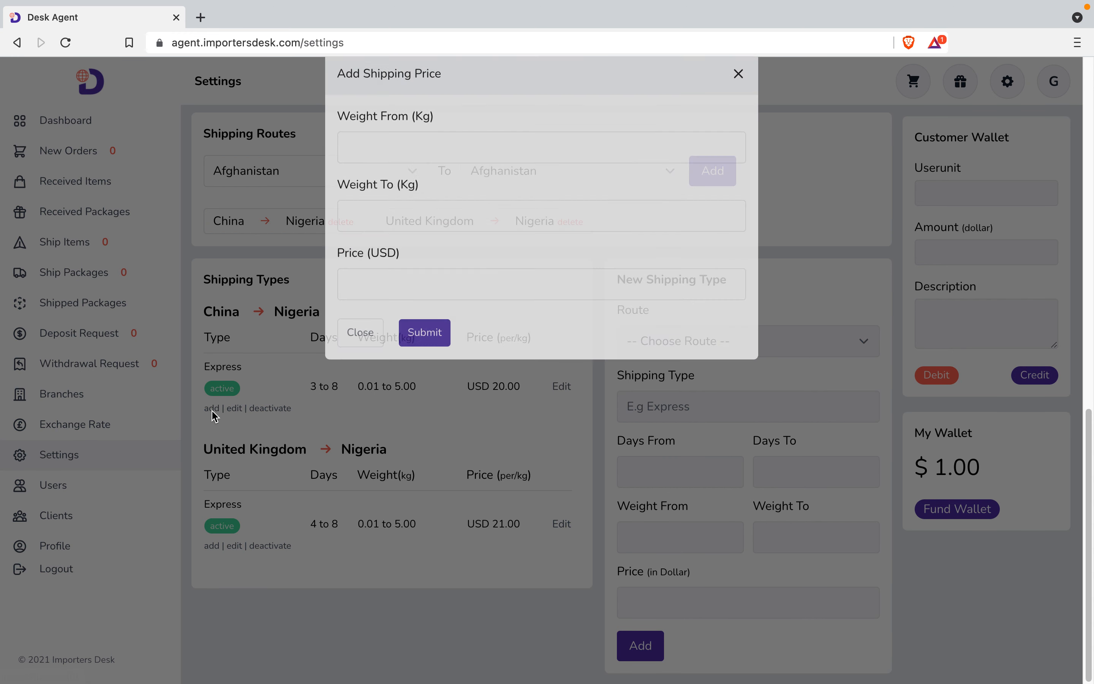
pyautogui.click(427, 226)
pyautogui.write('5.0')
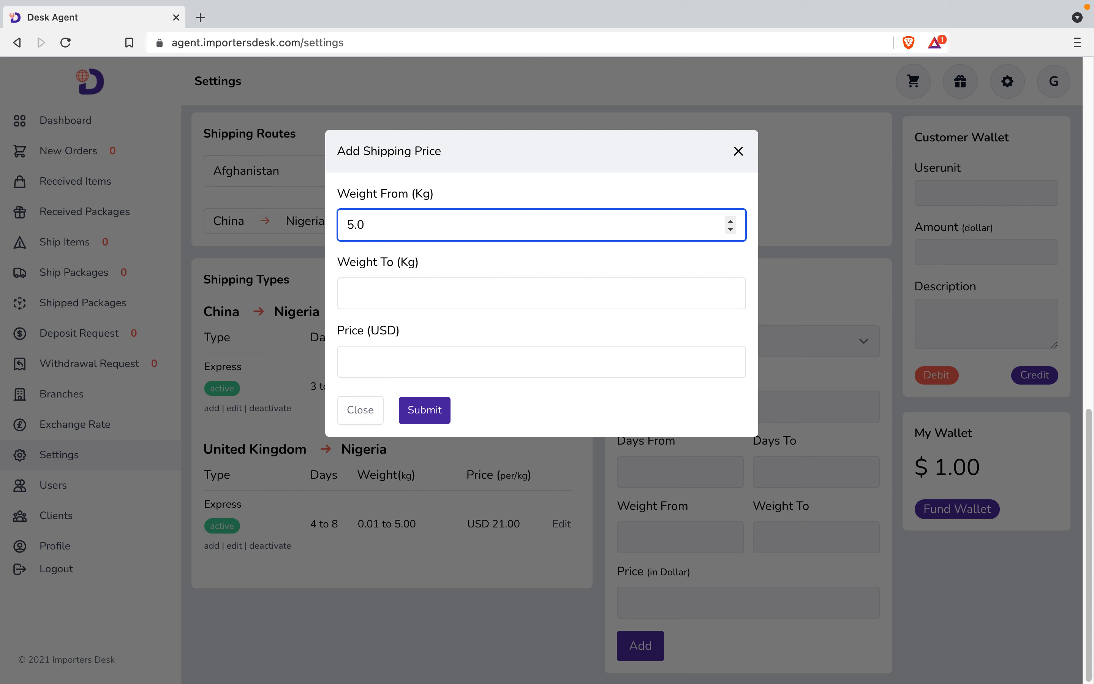
pyautogui.write('1')
pyautogui.click(402, 285)
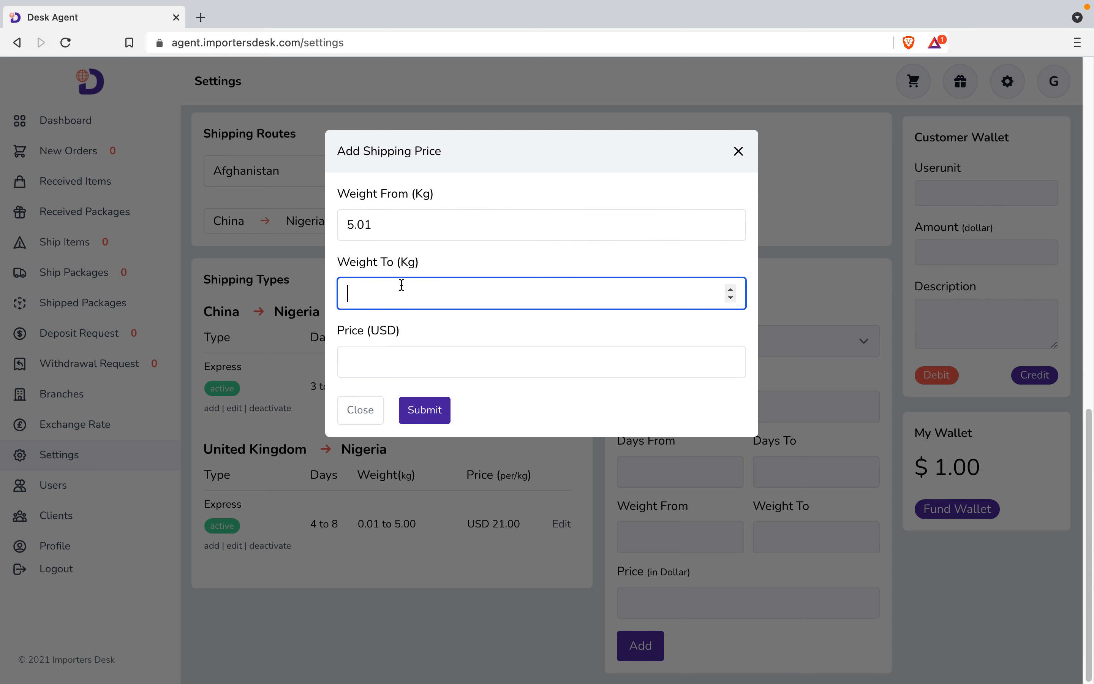
pyautogui.write('20')
pyautogui.click(388, 360)
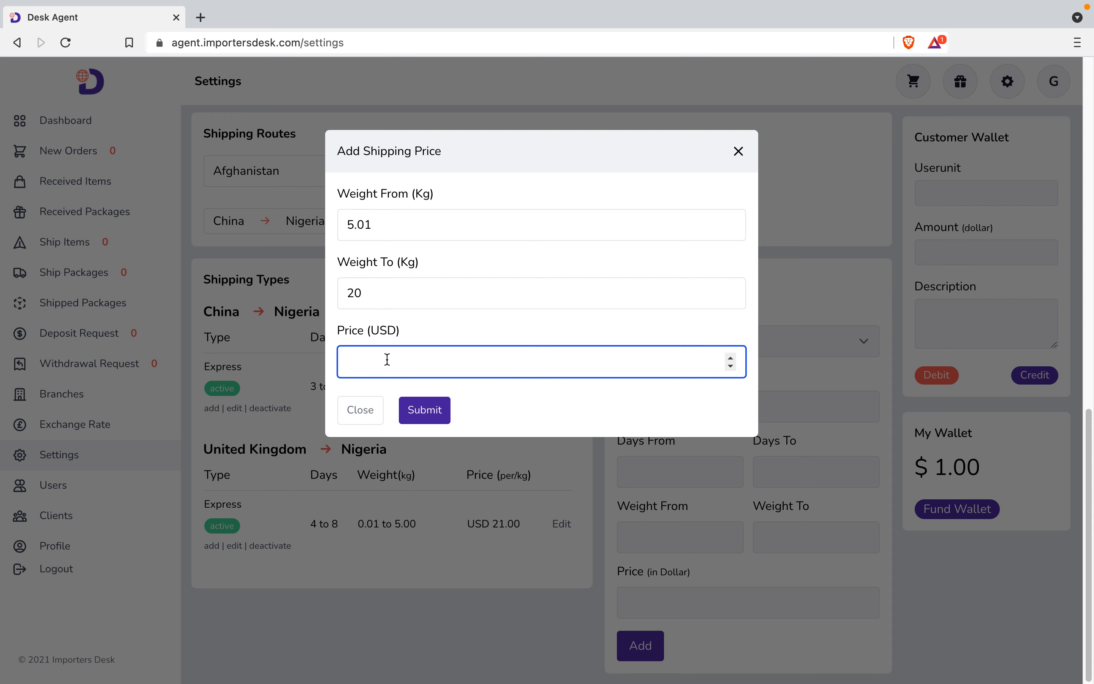
pyautogui.write('17')
pyautogui.click(416, 411)
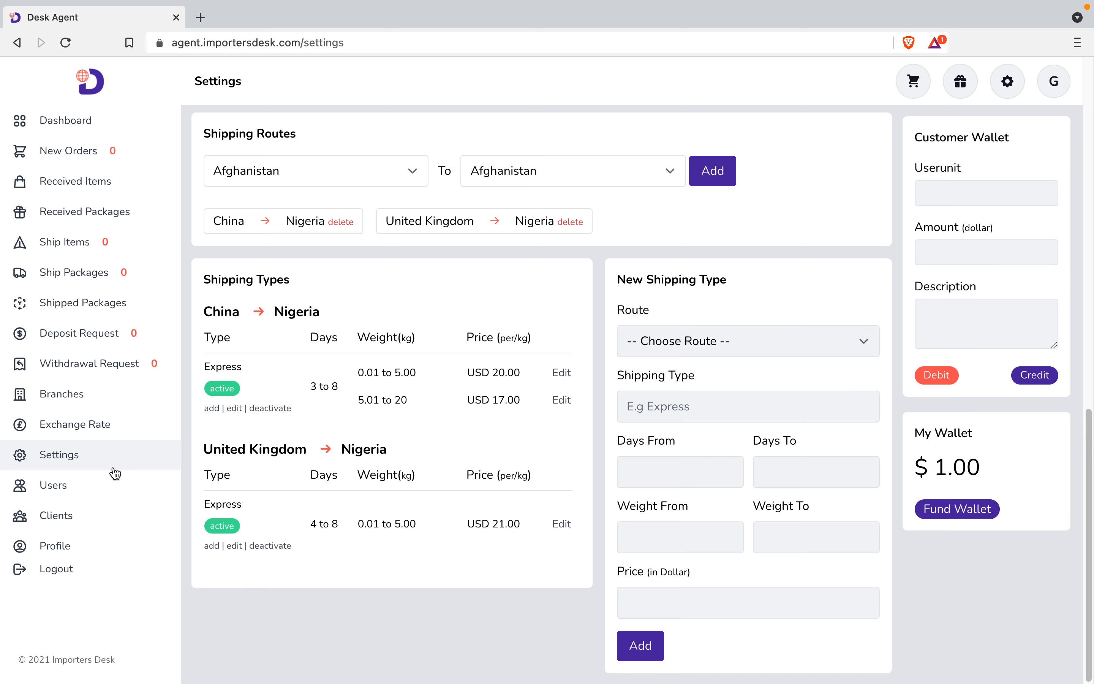
pyautogui.click(81, 421)
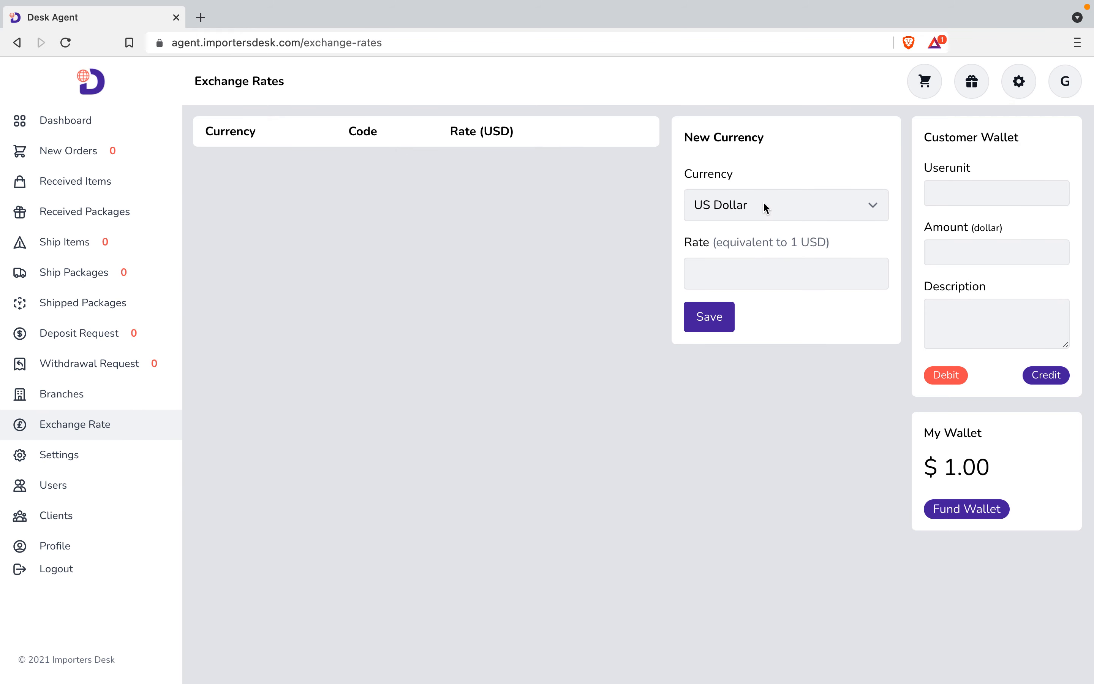
# Enter and save rates one by one: USD 1, EUR 0.86, CNY 6.39.
pyautogui.click(777, 273)
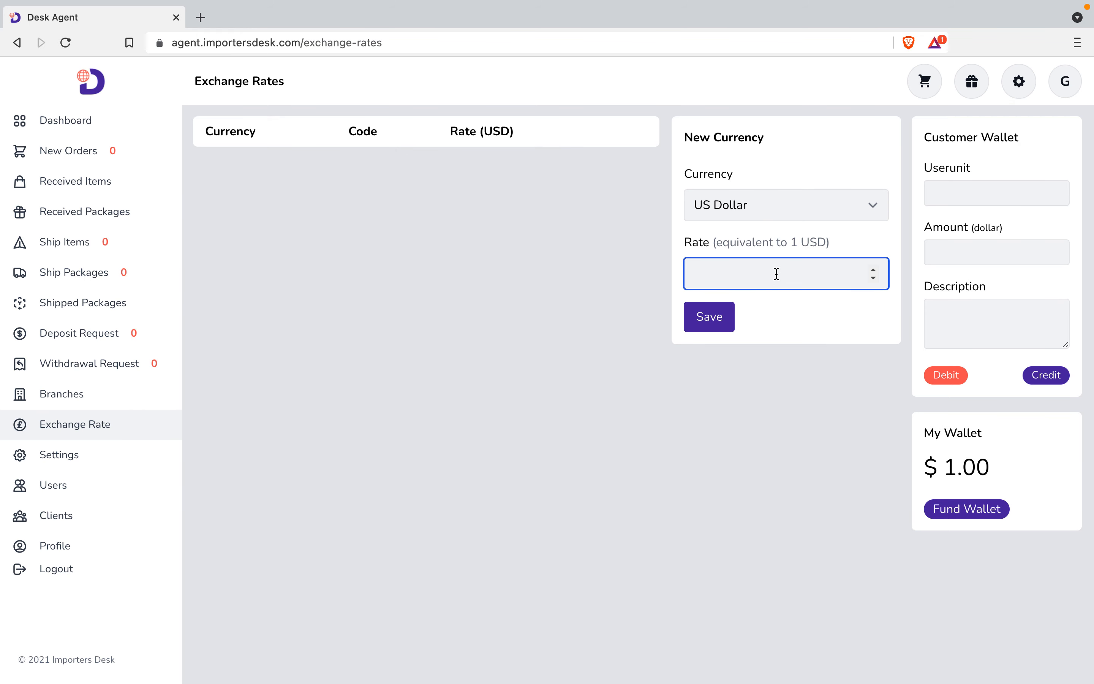
pyautogui.write('1')
pyautogui.click(702, 327)
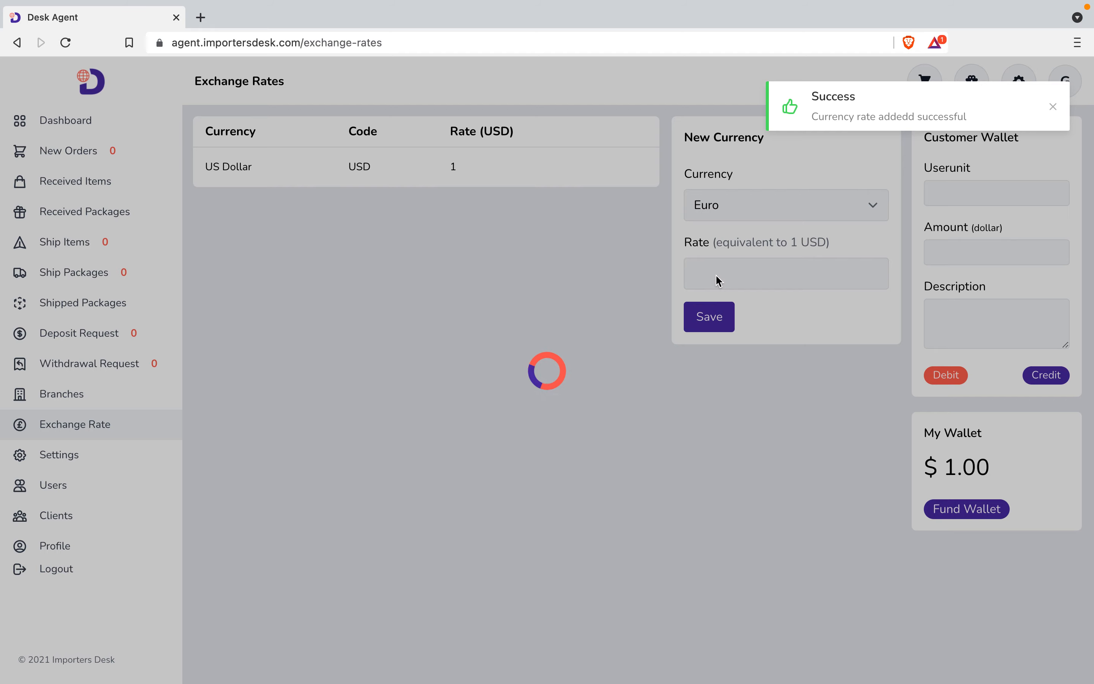
pyautogui.click(717, 275)
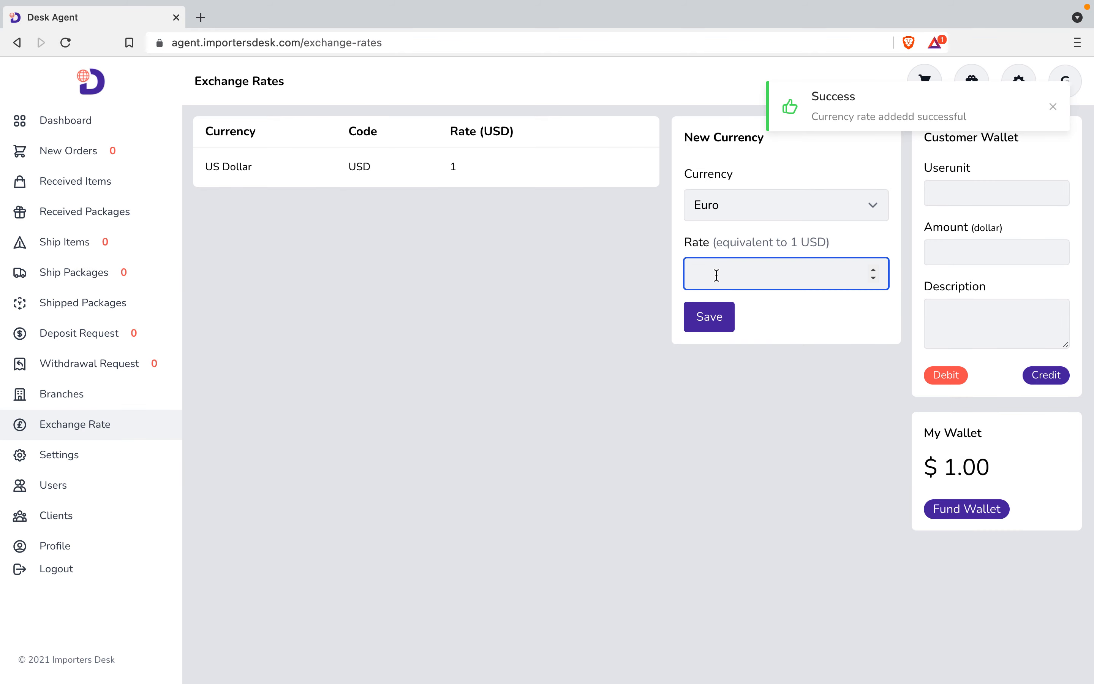
pyautogui.write('8')
pyautogui.press('BackSpace')
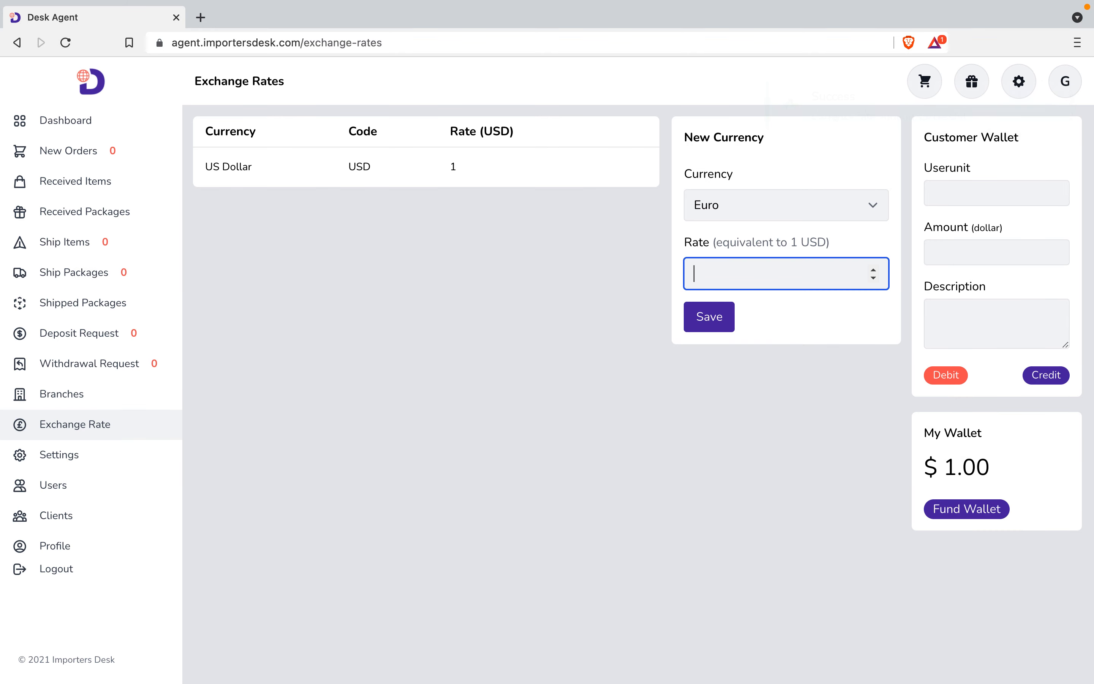
pyautogui.write('0.86')
pyautogui.click(711, 327)
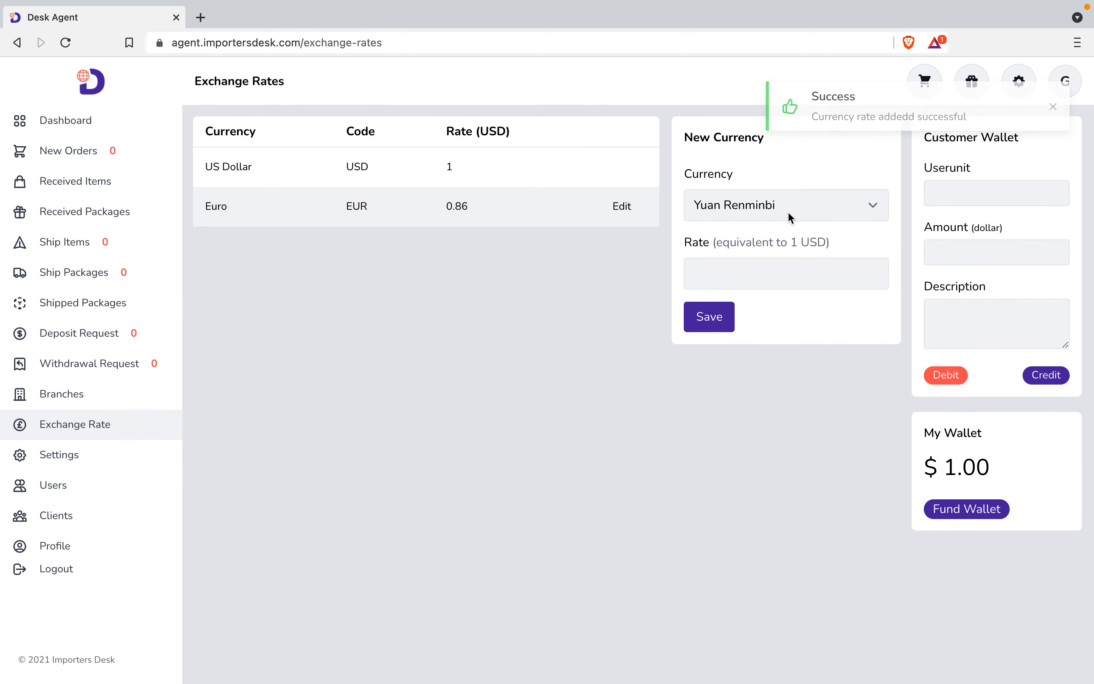
pyautogui.click(750, 264)
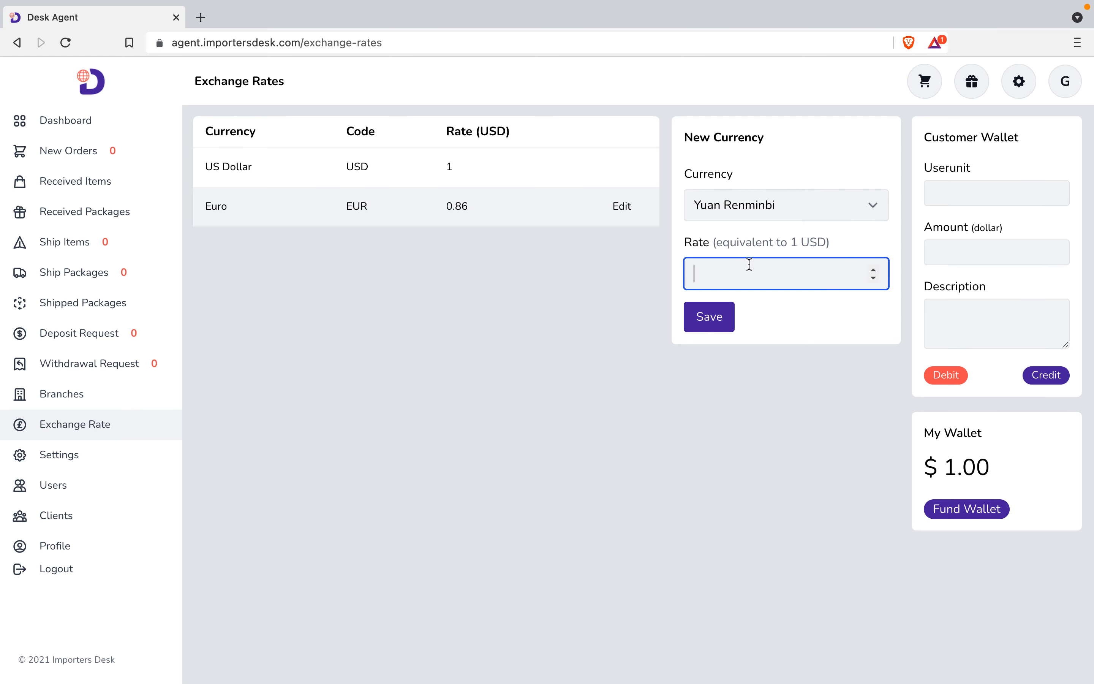
pyautogui.write('6.39')
pyautogui.click(723, 318)
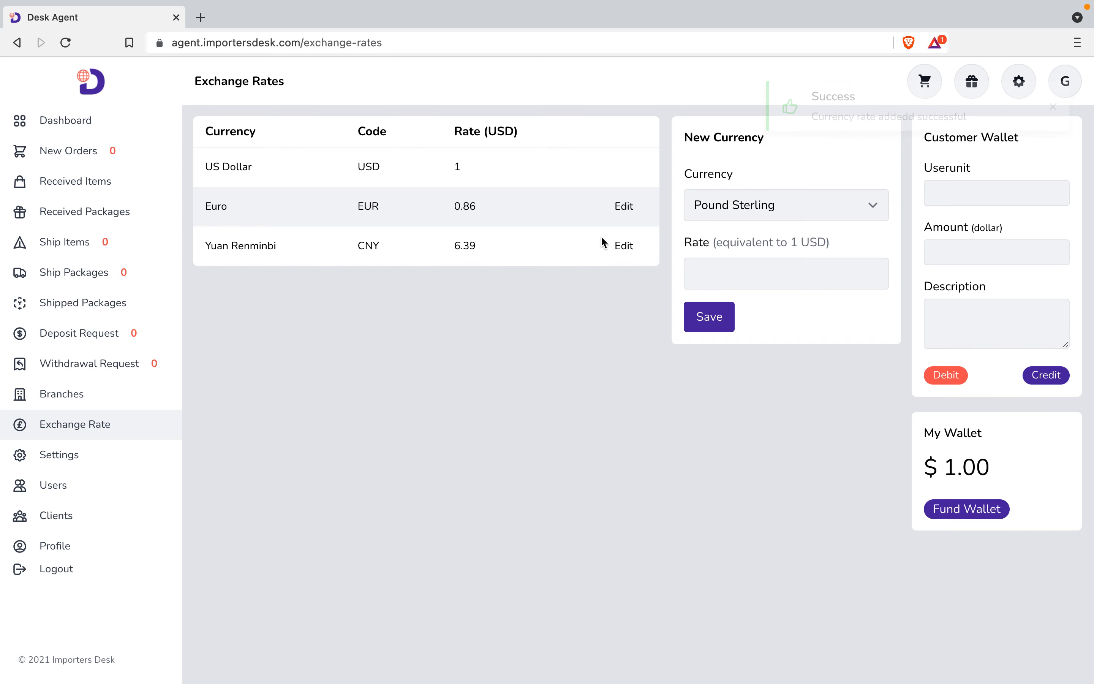
# Edit the Yuan Renminbi row, replacing rate 6.39 with 6.50, and save.
pyautogui.click(623, 247)
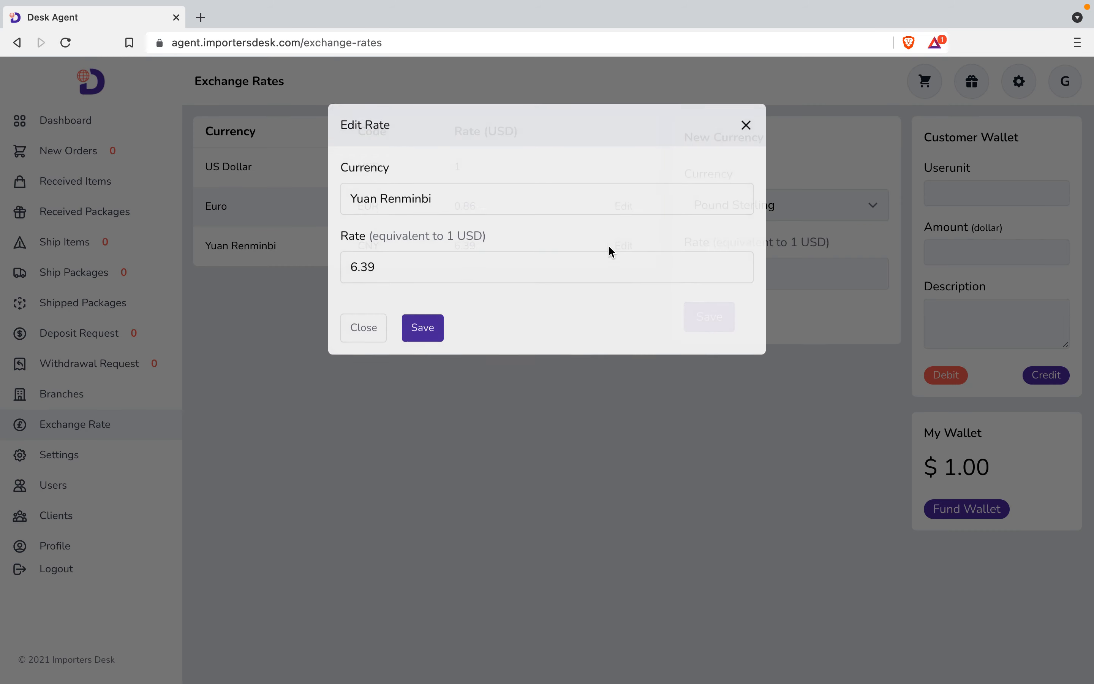
pyautogui.click(390, 297)
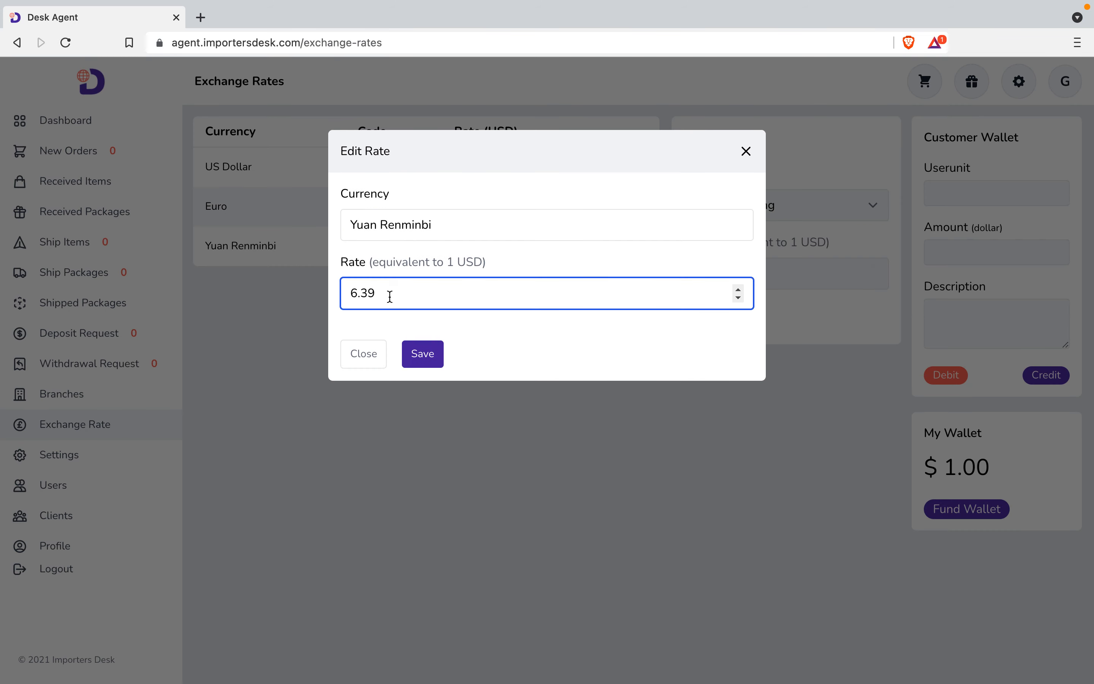
pyautogui.press('BackSpace')
pyautogui.press('BackSpace')
pyautogui.write('50')
pyautogui.click(417, 357)
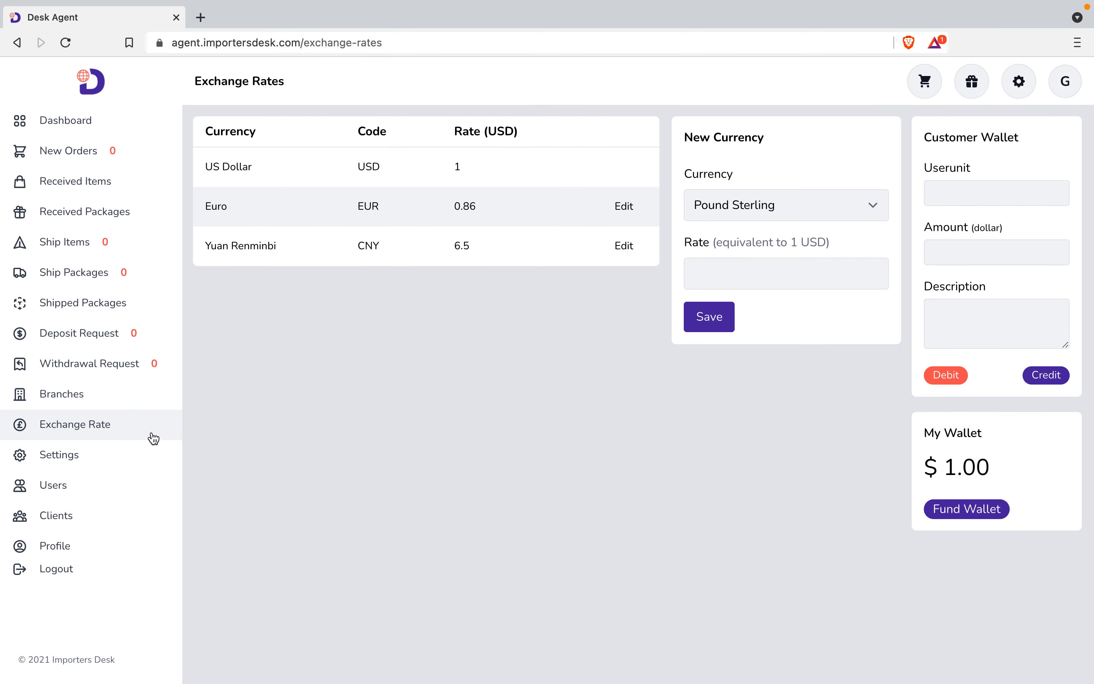
# On the Branches page, choose Nigeria as the country and enter Lagos as the city.
pyautogui.click(66, 395)
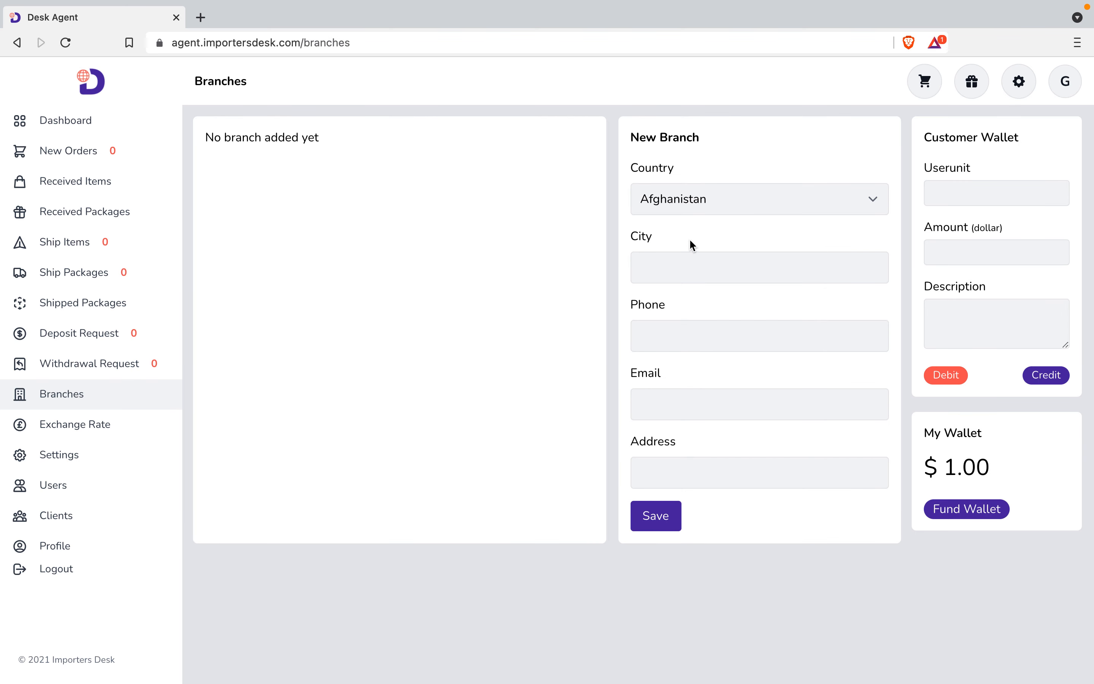
pyautogui.click(700, 205)
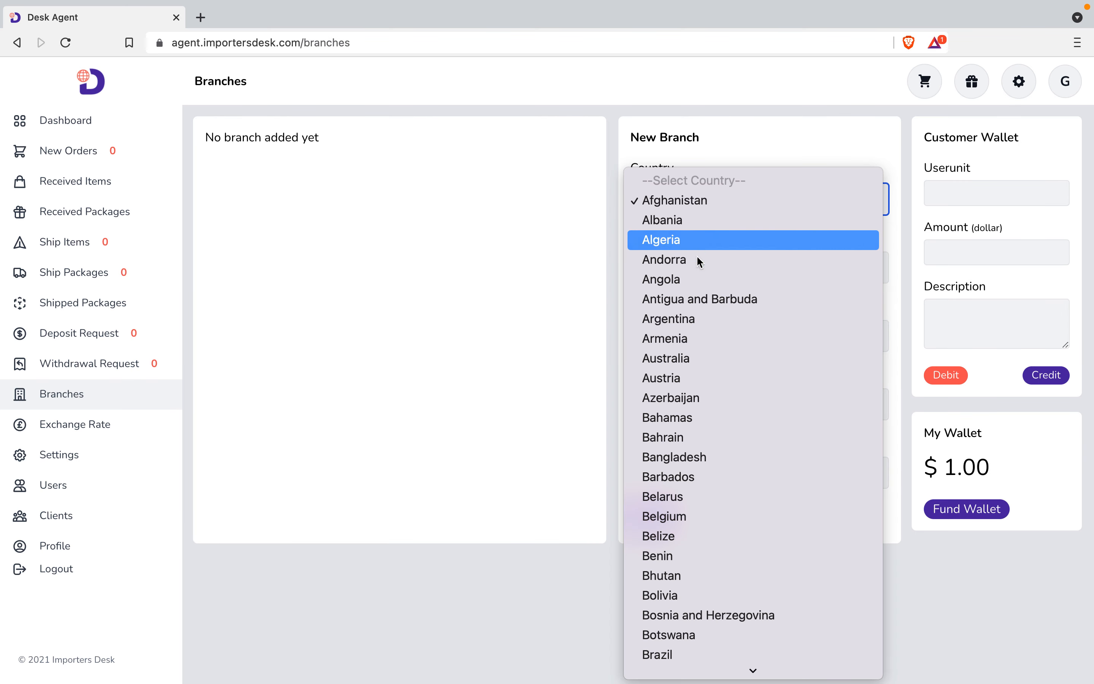
pyautogui.press('n')
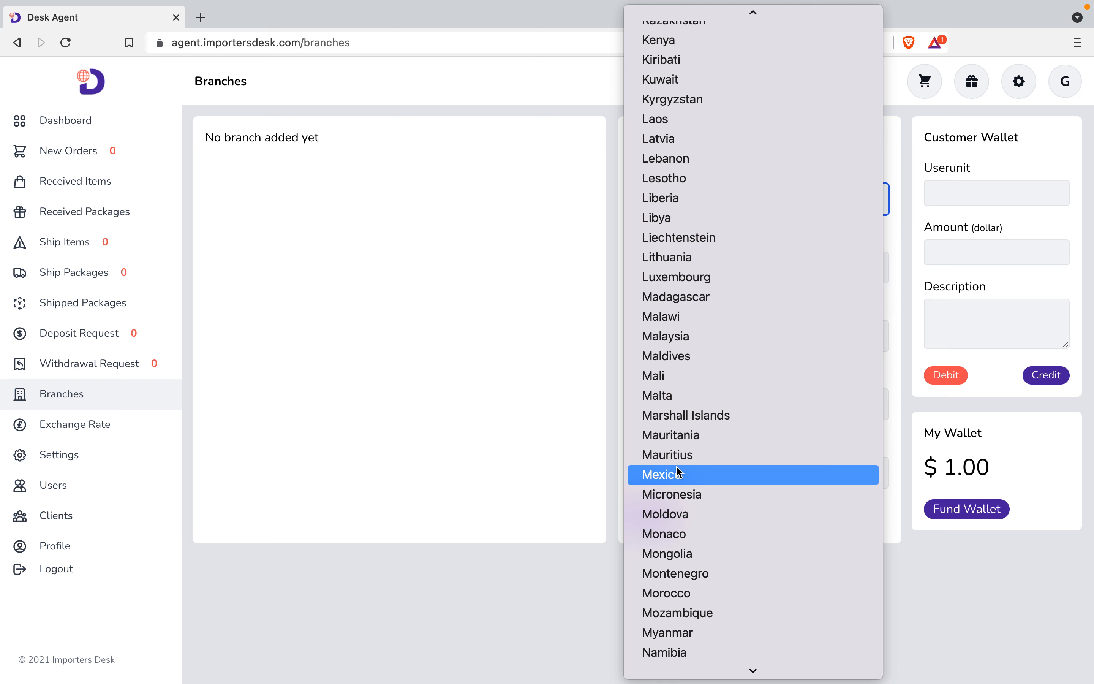
pyautogui.scroll(-3, 667, 560)
pyautogui.scroll(-1, 672, 584)
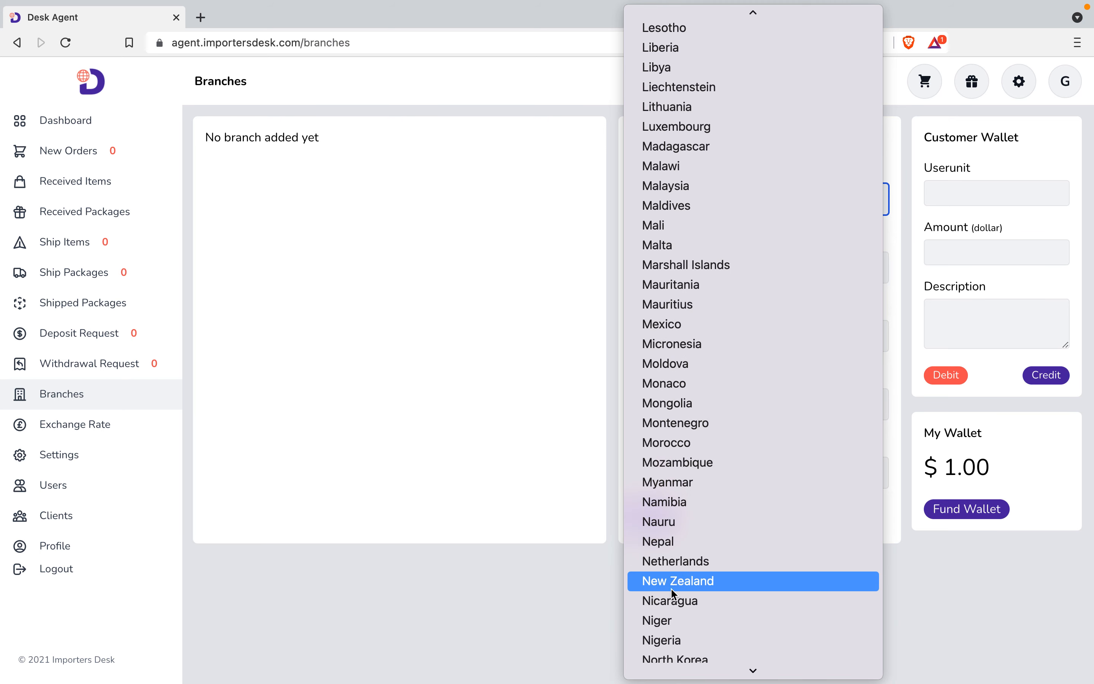
pyautogui.click(672, 640)
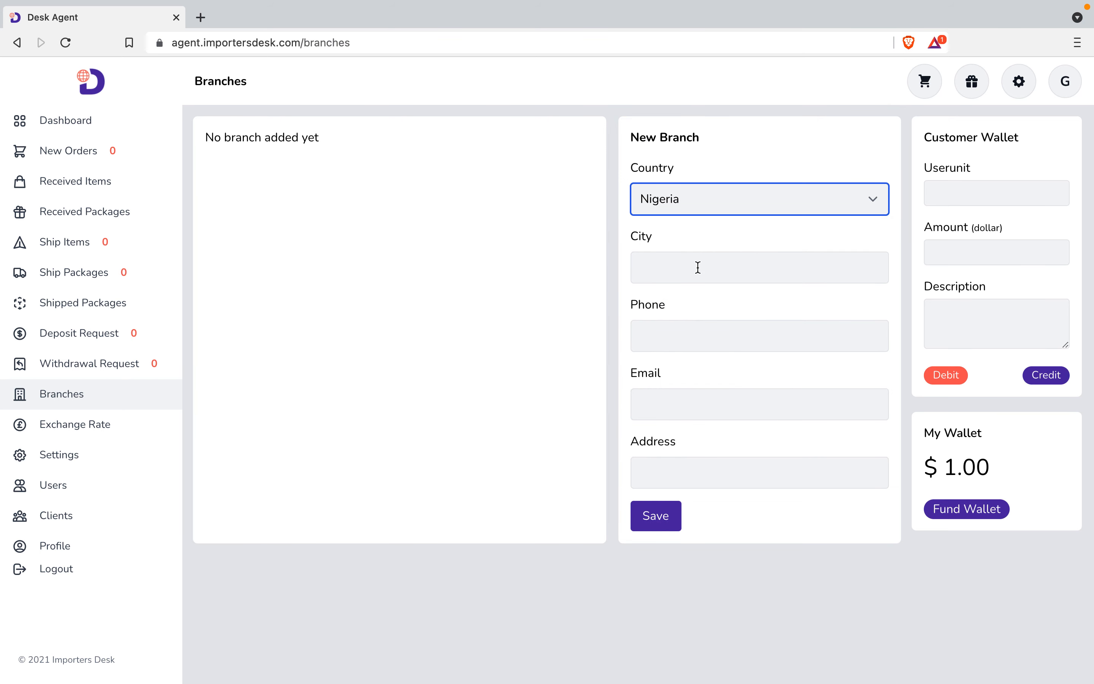
pyautogui.click(698, 269)
pyautogui.write('Lagos')
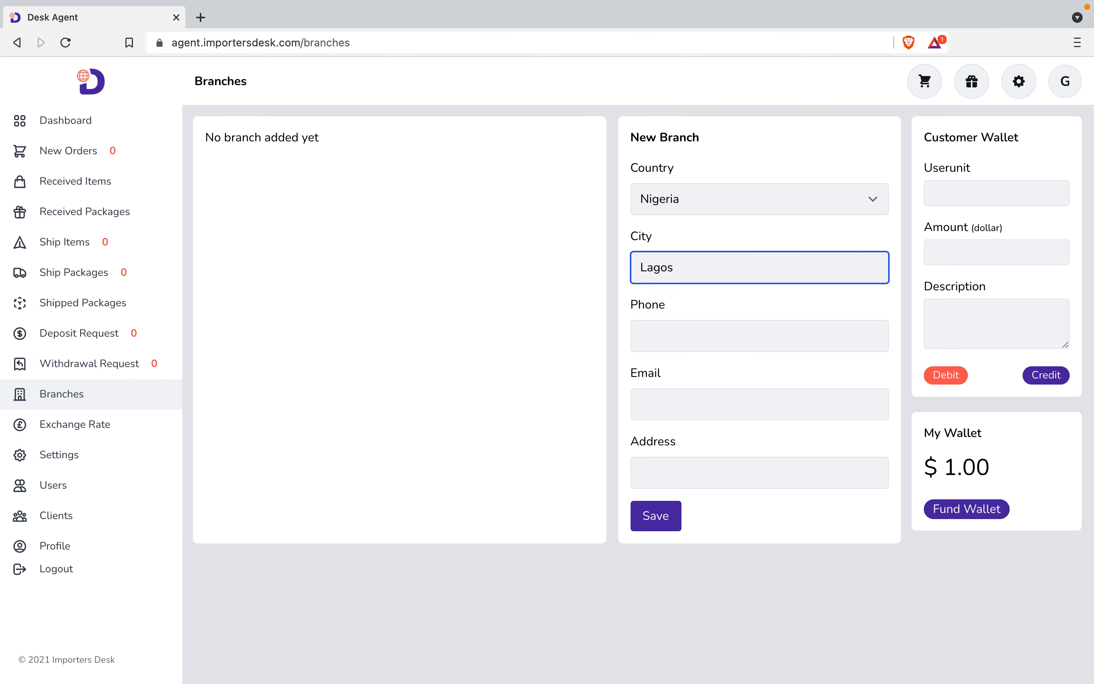
# Fill in the branch phone number, the company e-mail from autofill, and the street address.
pyautogui.click(696, 330)
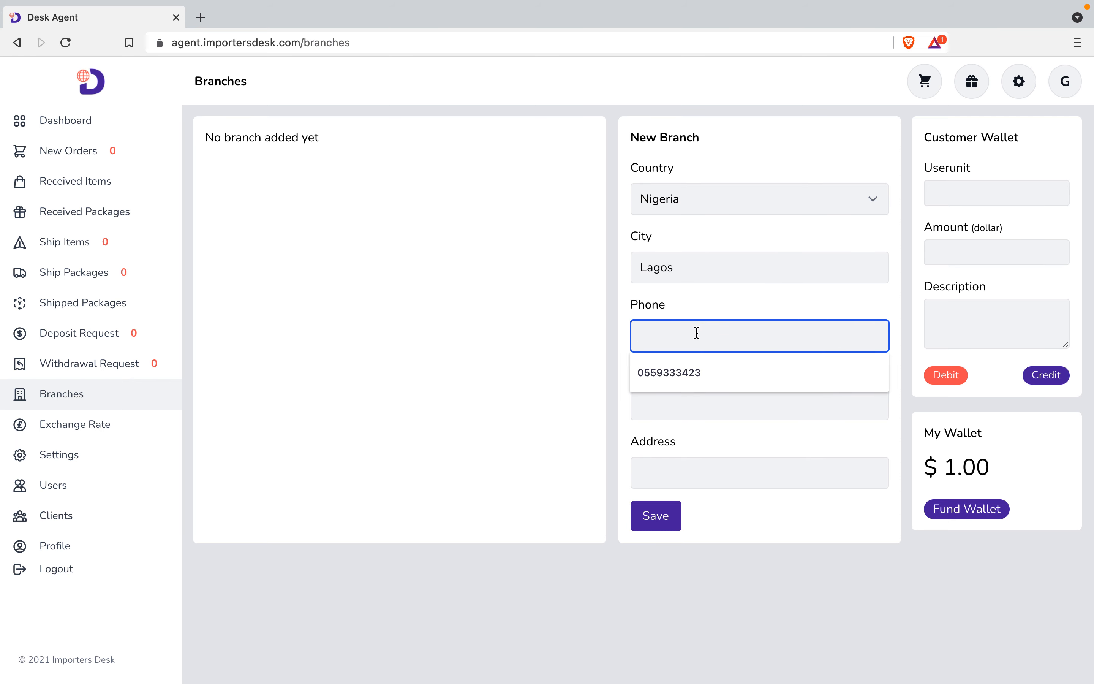
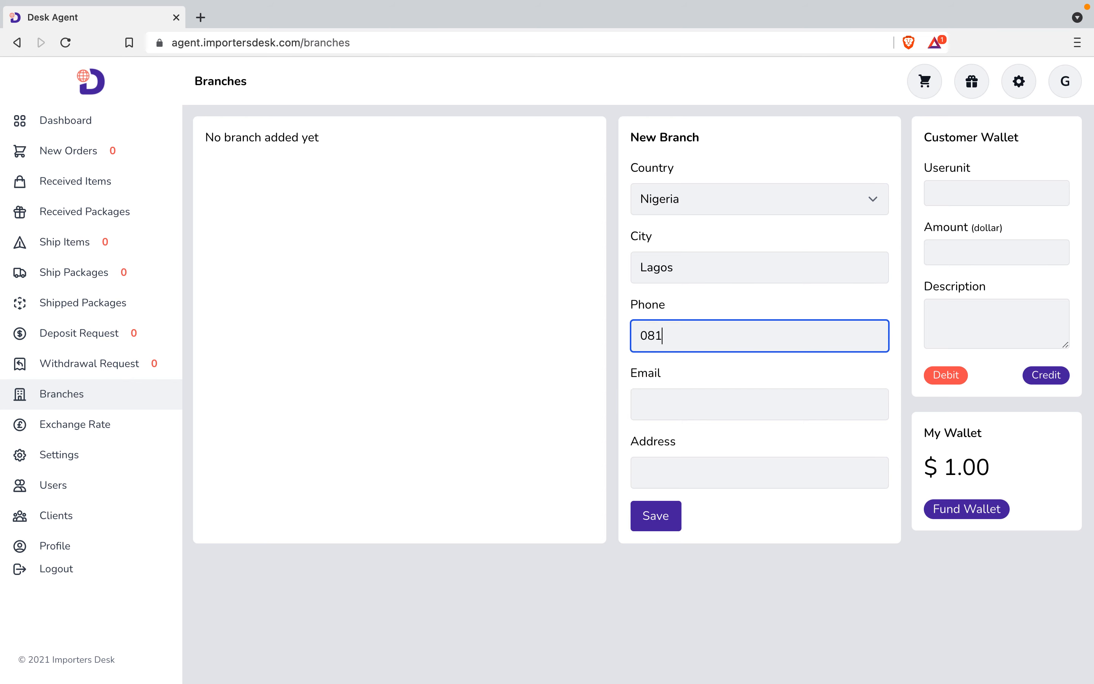
pyautogui.click(711, 406)
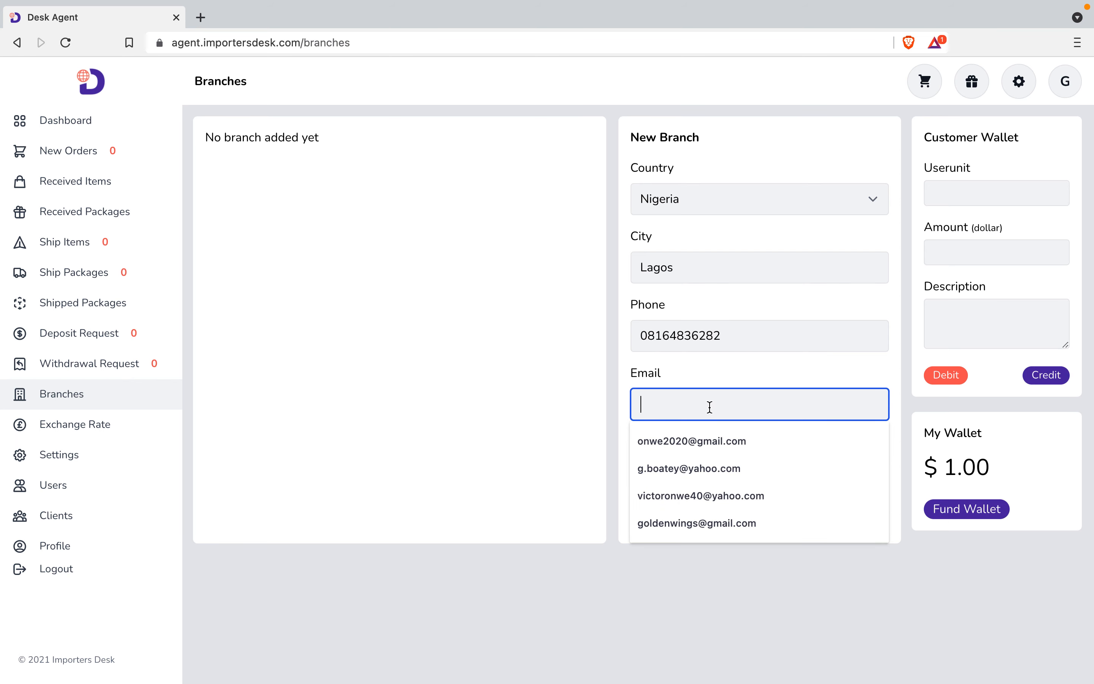
pyautogui.click(685, 524)
pyautogui.click(682, 475)
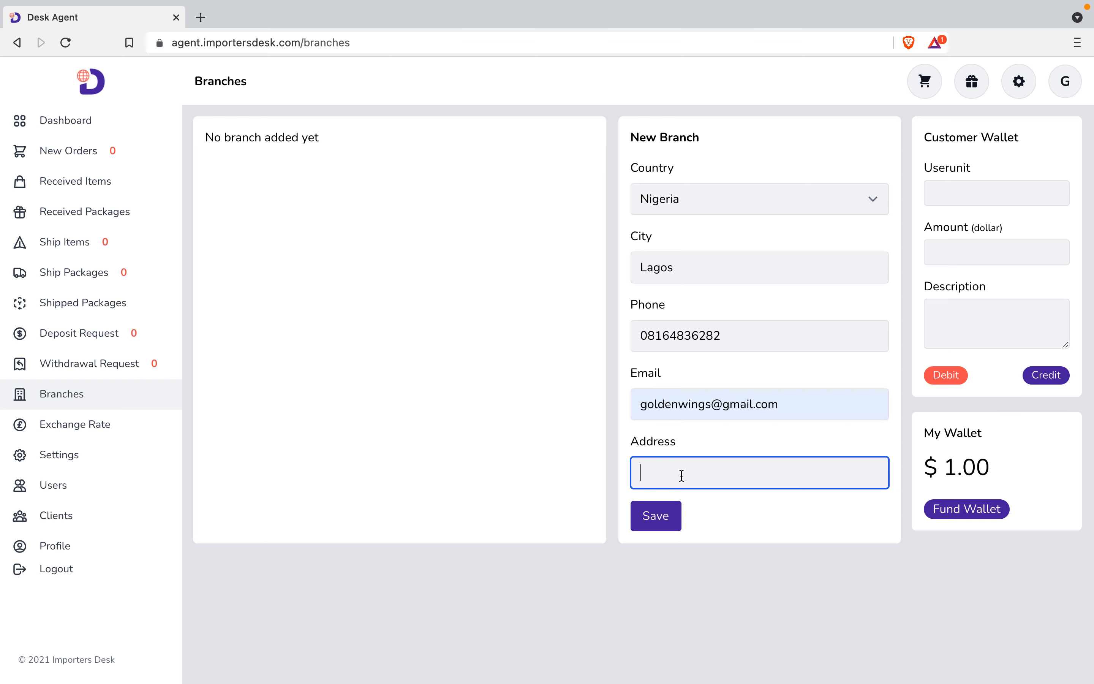
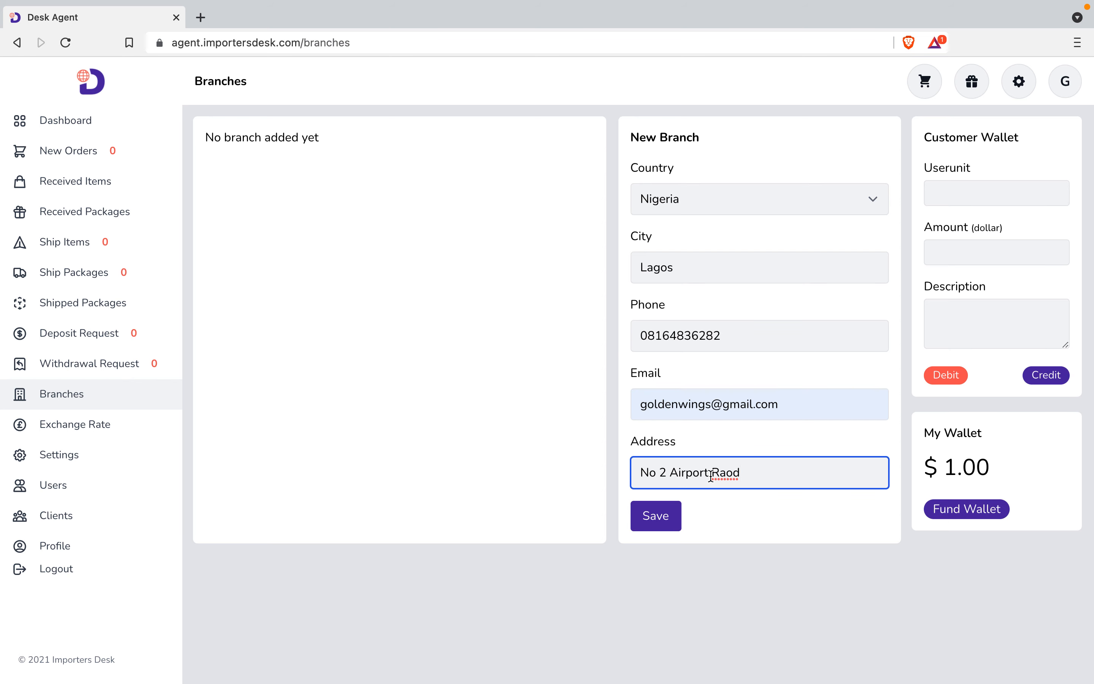
# Finish the street address and save the Lagos branch.
pyautogui.write('oad')
pyautogui.click(656, 517)
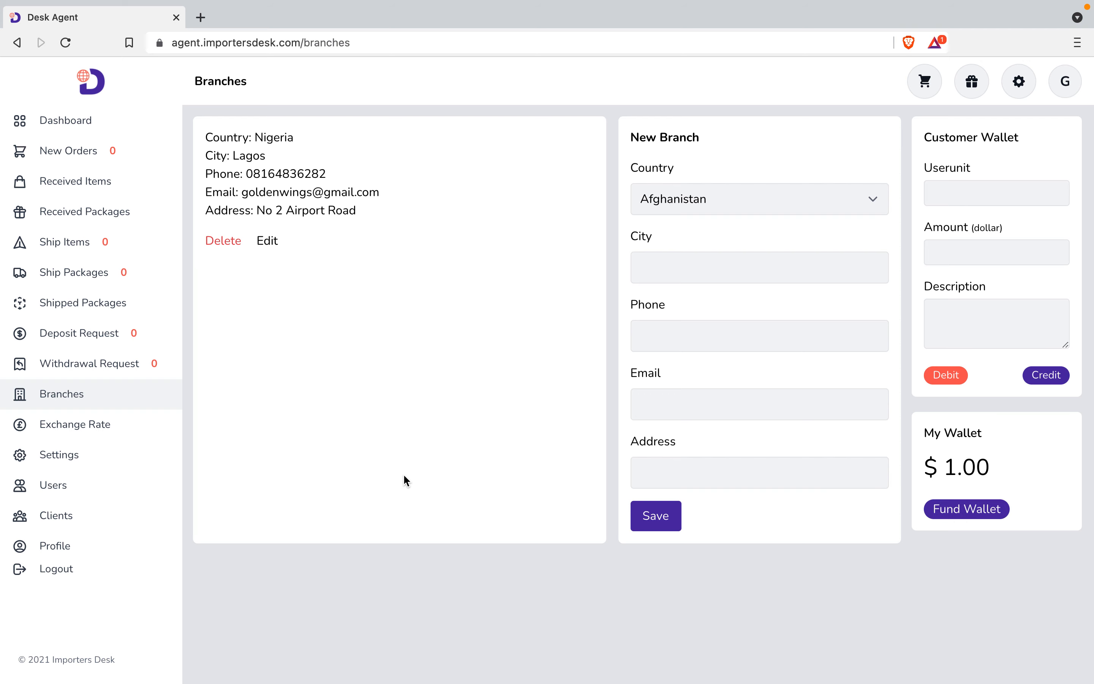
# On the Users page, enter the new user's full name and e-mail address.
pyautogui.click(59, 492)
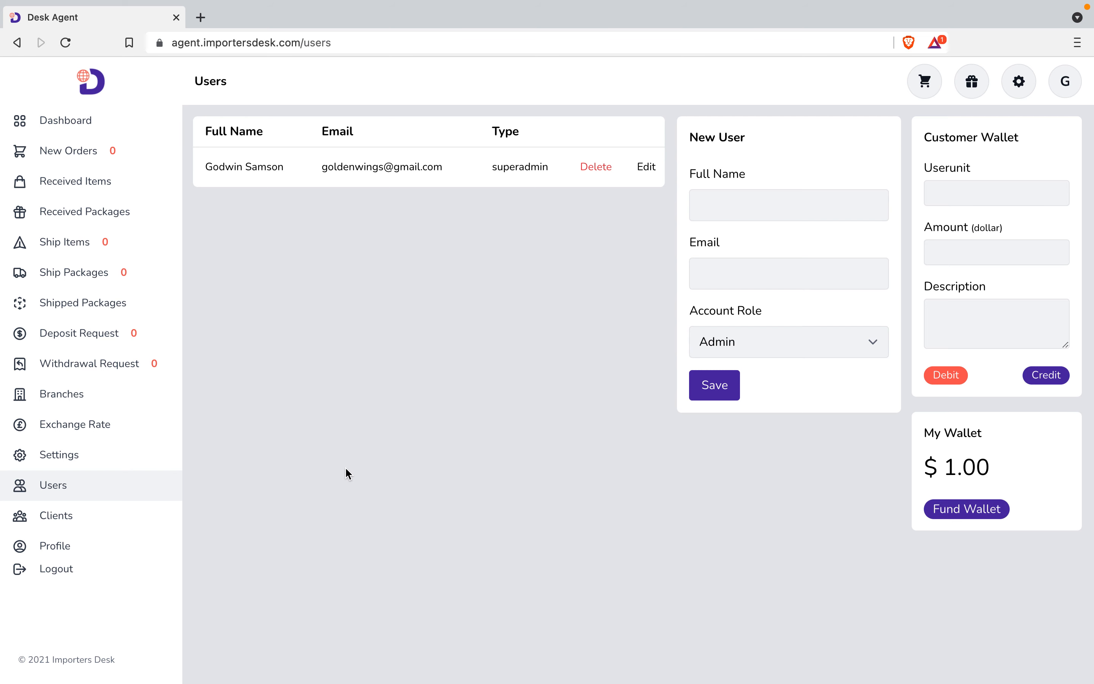
pyautogui.click(740, 205)
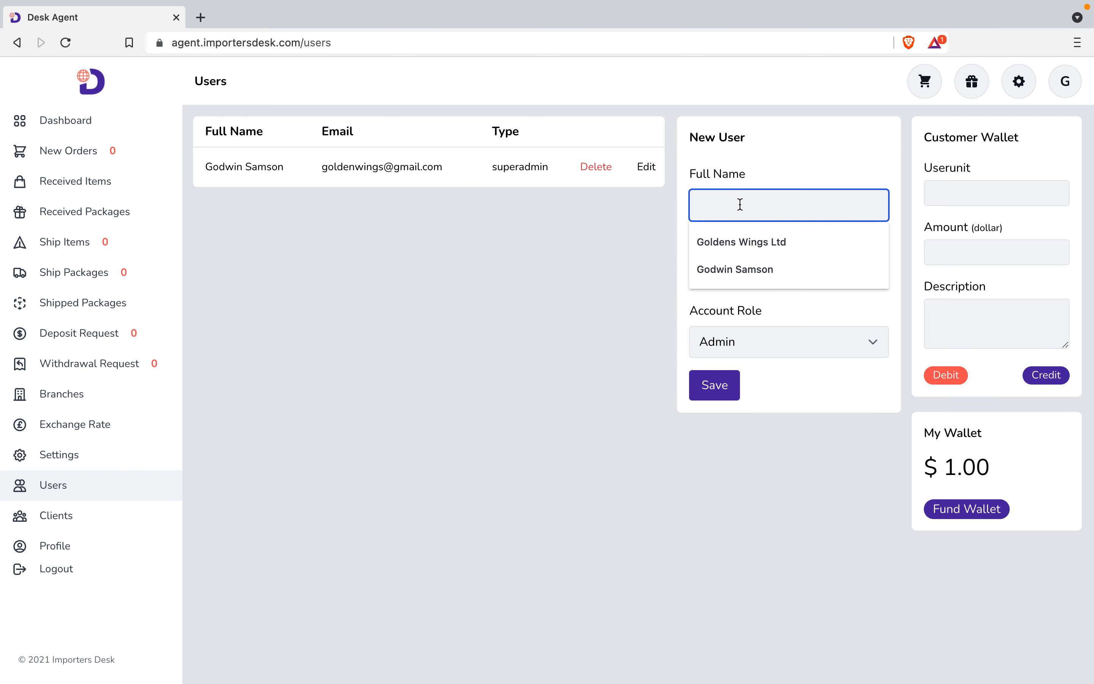
pyautogui.write('Lucia')
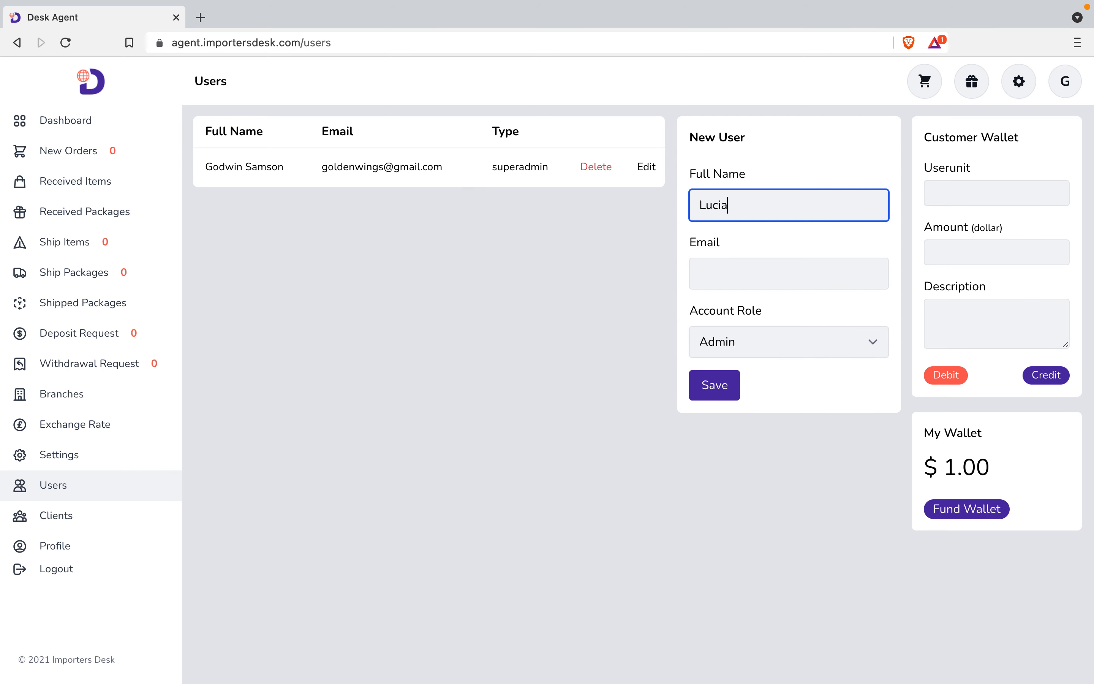
pyautogui.click(731, 268)
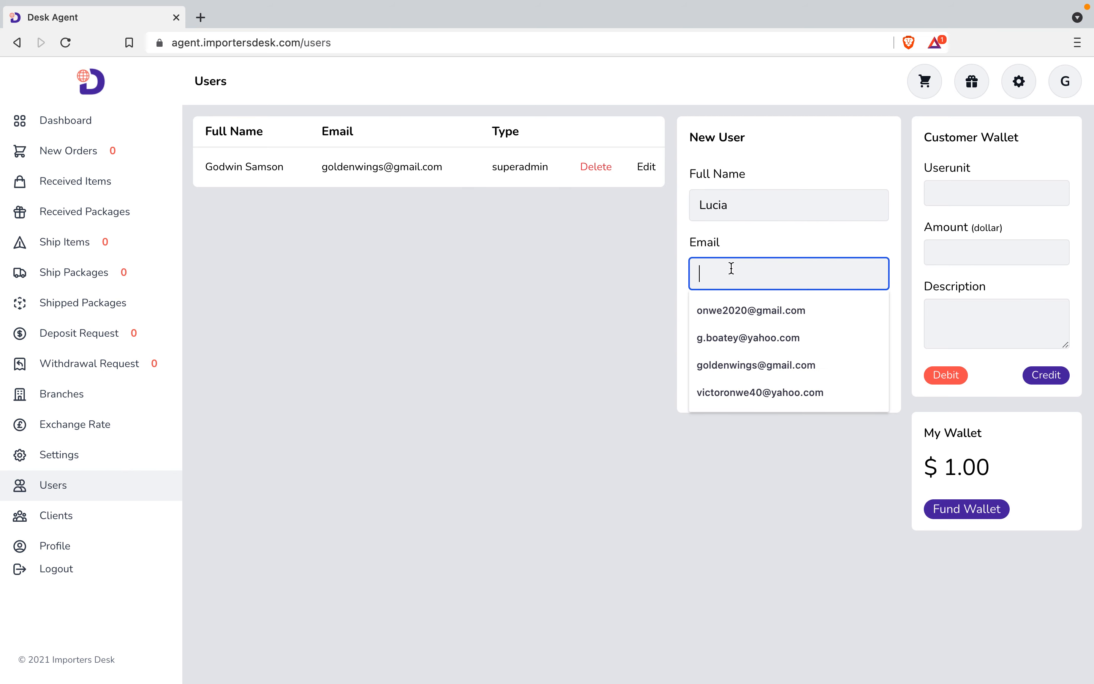
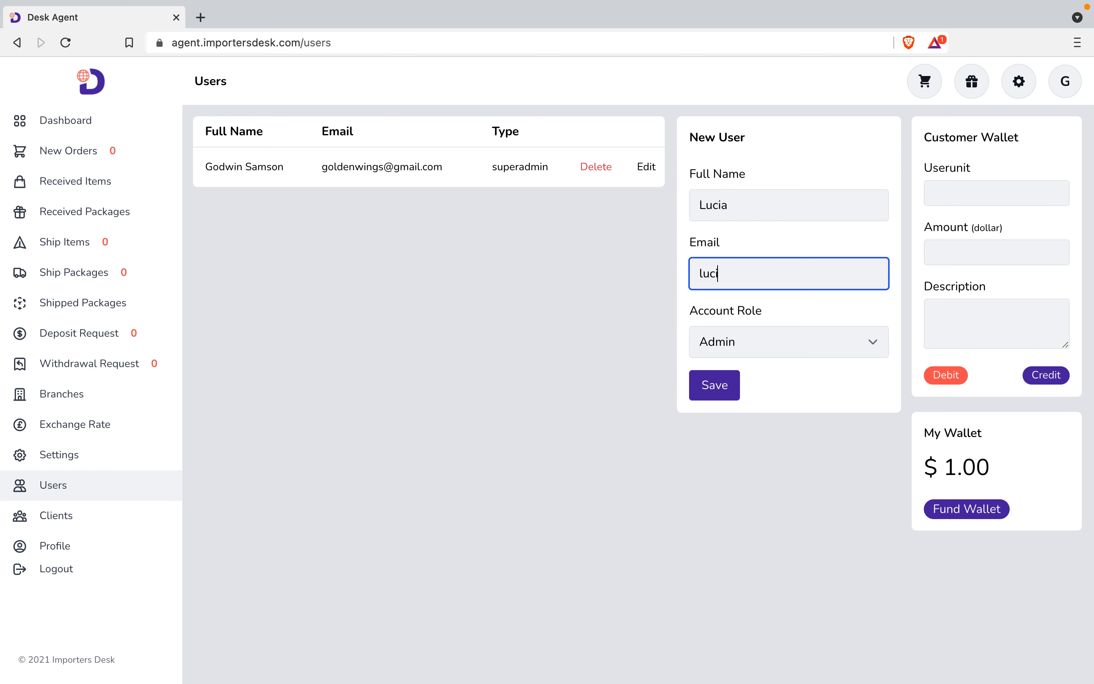
# Keep the Admin account role, save, and start fixing the rejected e-mail.
pyautogui.click(717, 342)
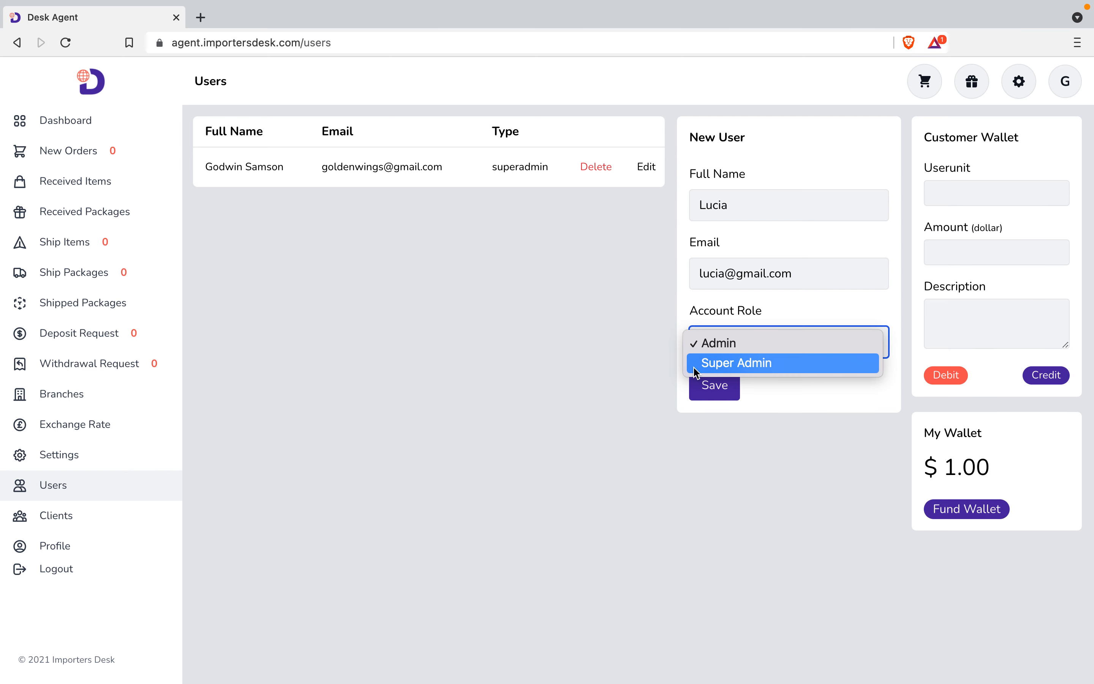
pyautogui.click(655, 343)
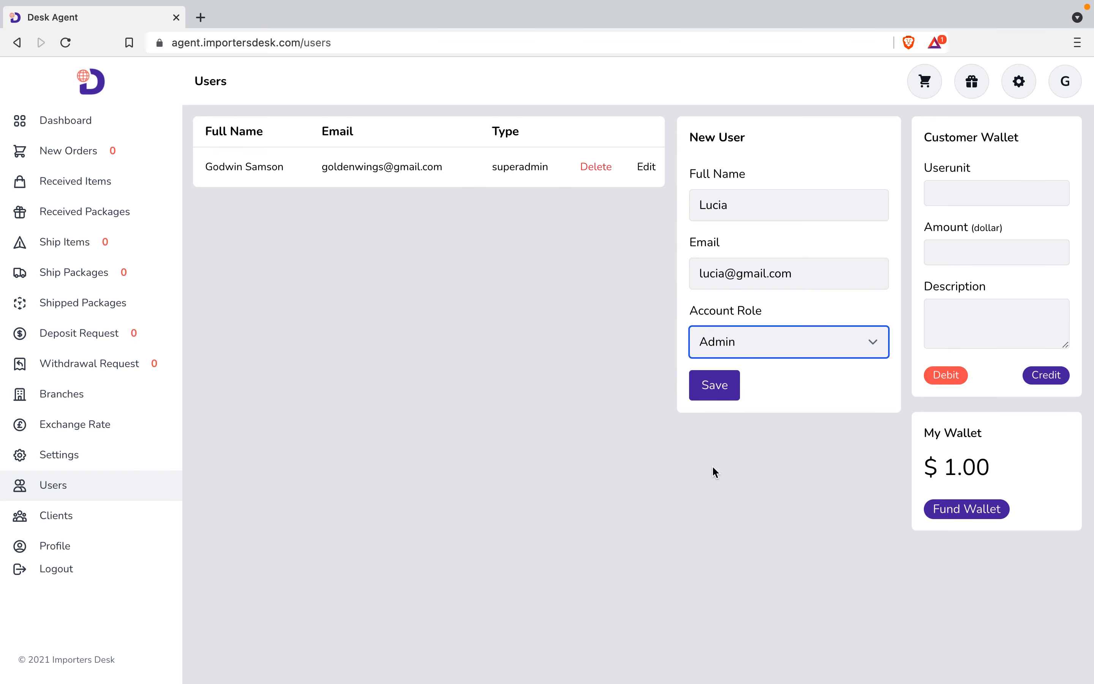
pyautogui.click(715, 397)
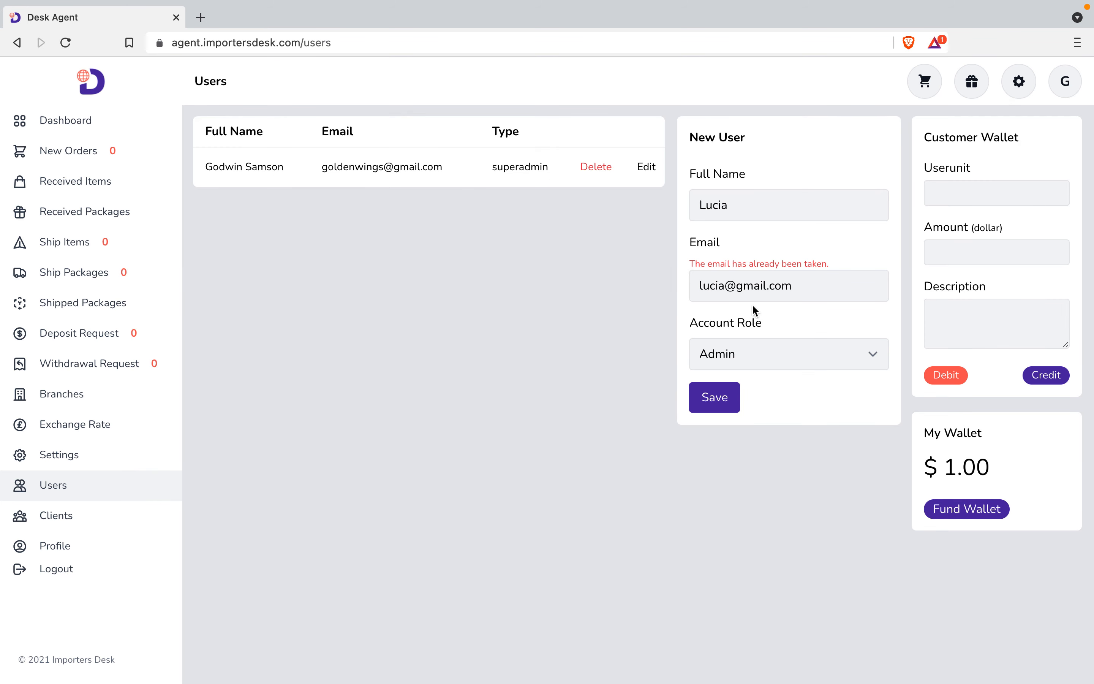
pyautogui.click(723, 292)
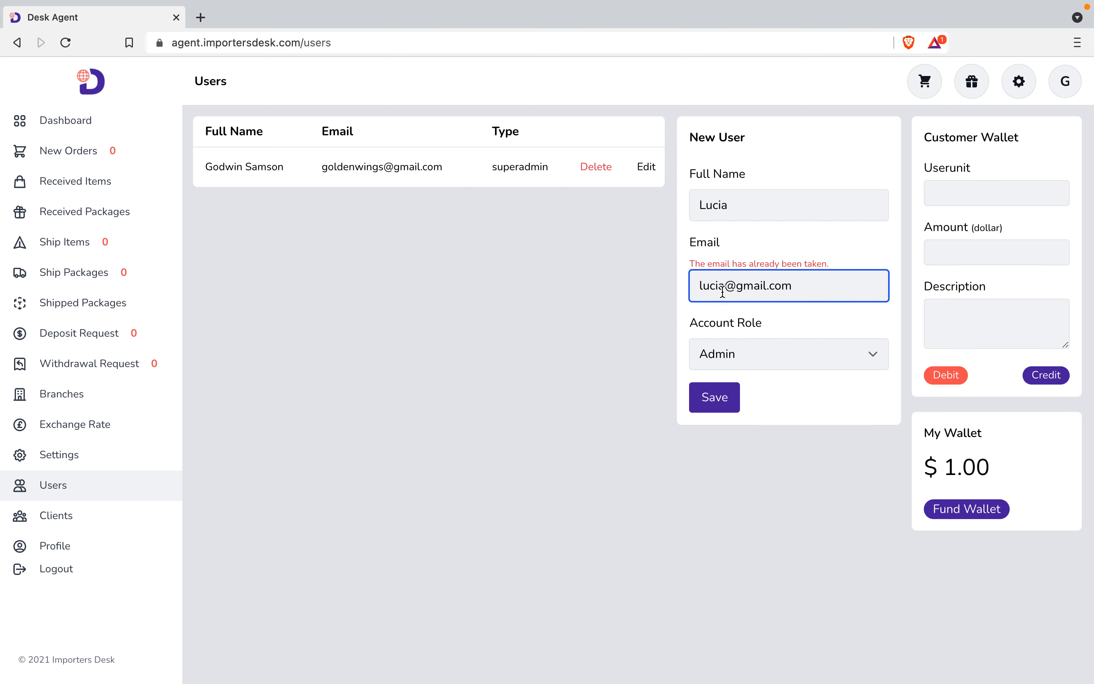
# Save the admin user with the corrected e-mail and check its new row in the list.
pyautogui.write('s')
pyautogui.click(723, 399)
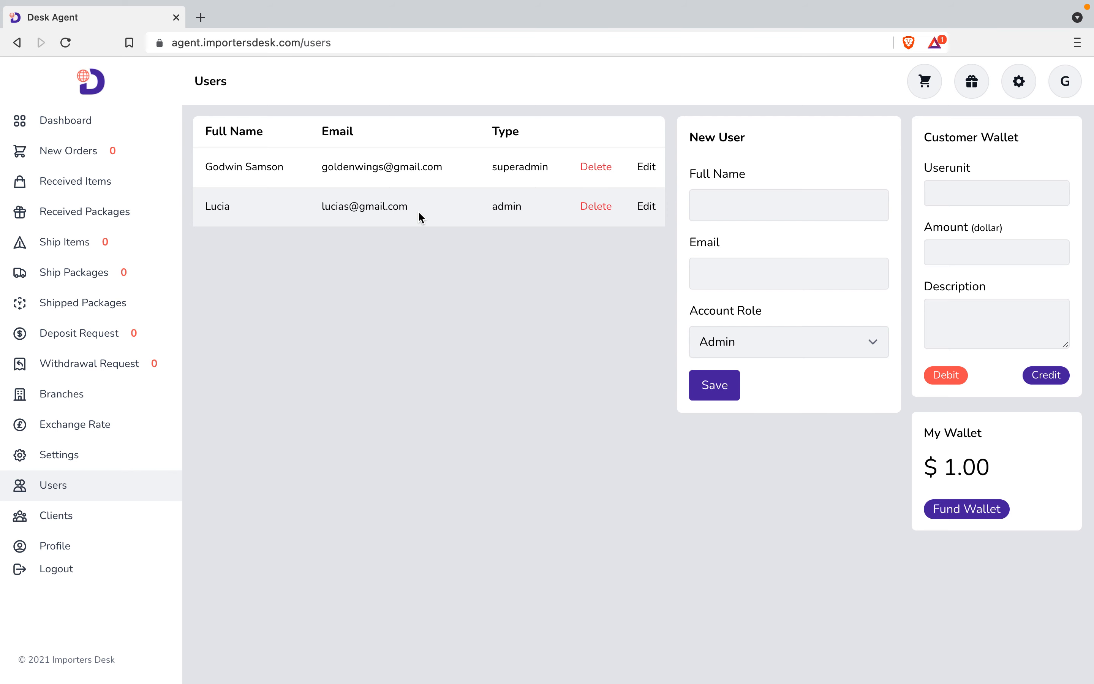
pyautogui.moveTo(409, 206); pyautogui.dragTo(322, 207)
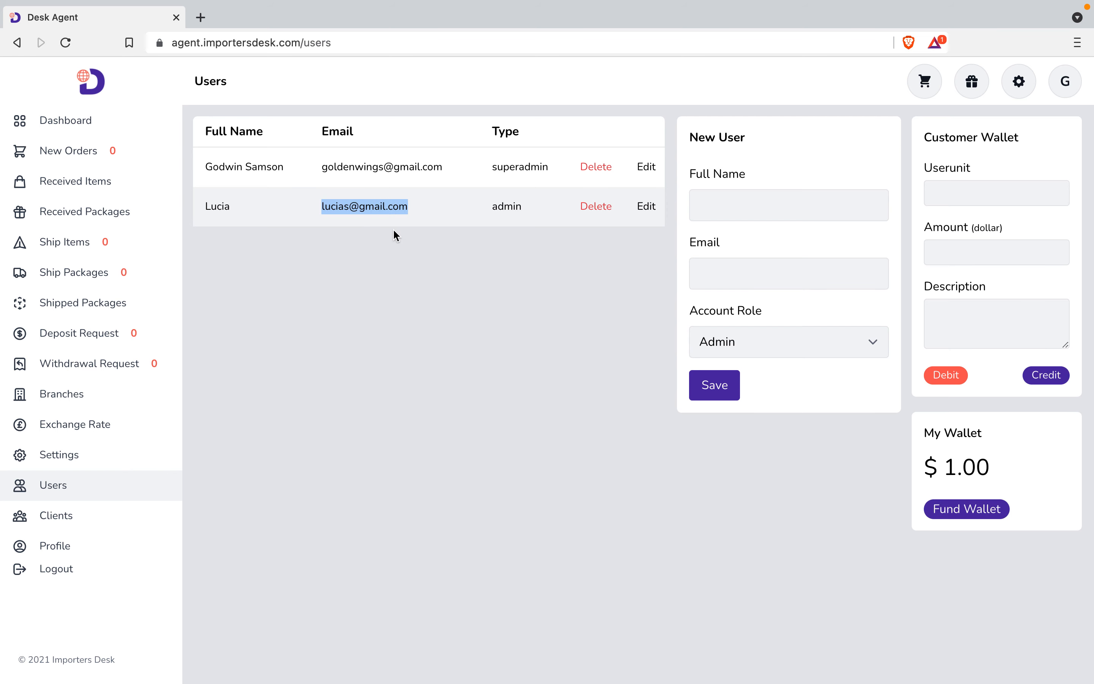
pyautogui.click(394, 216)
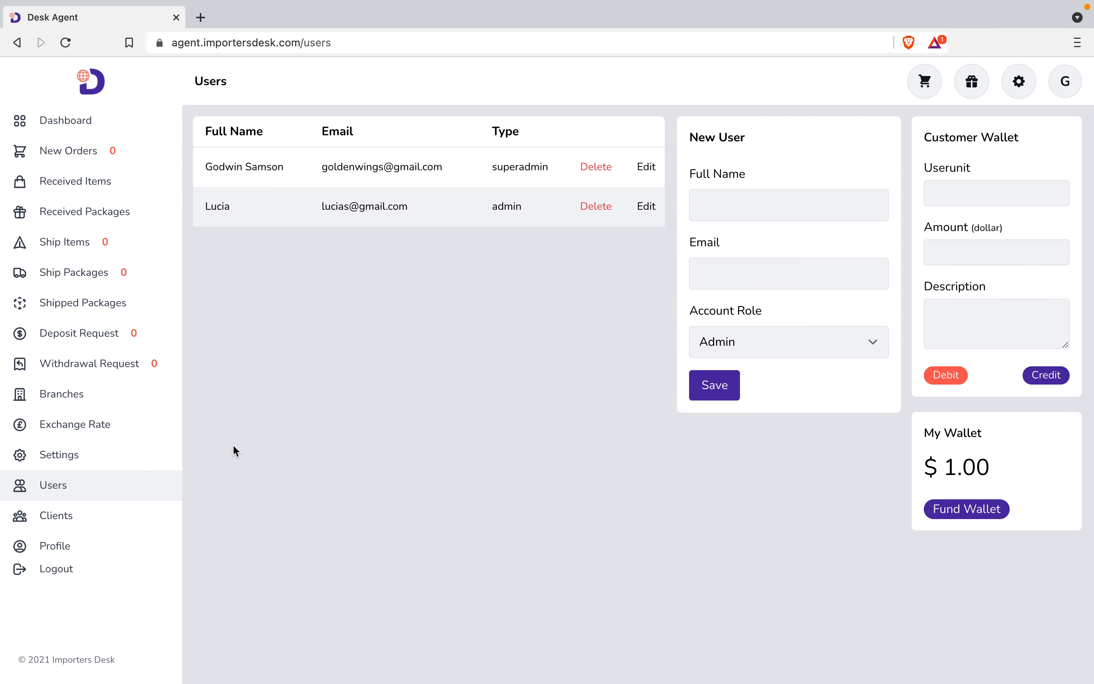
pyautogui.click(62, 542)
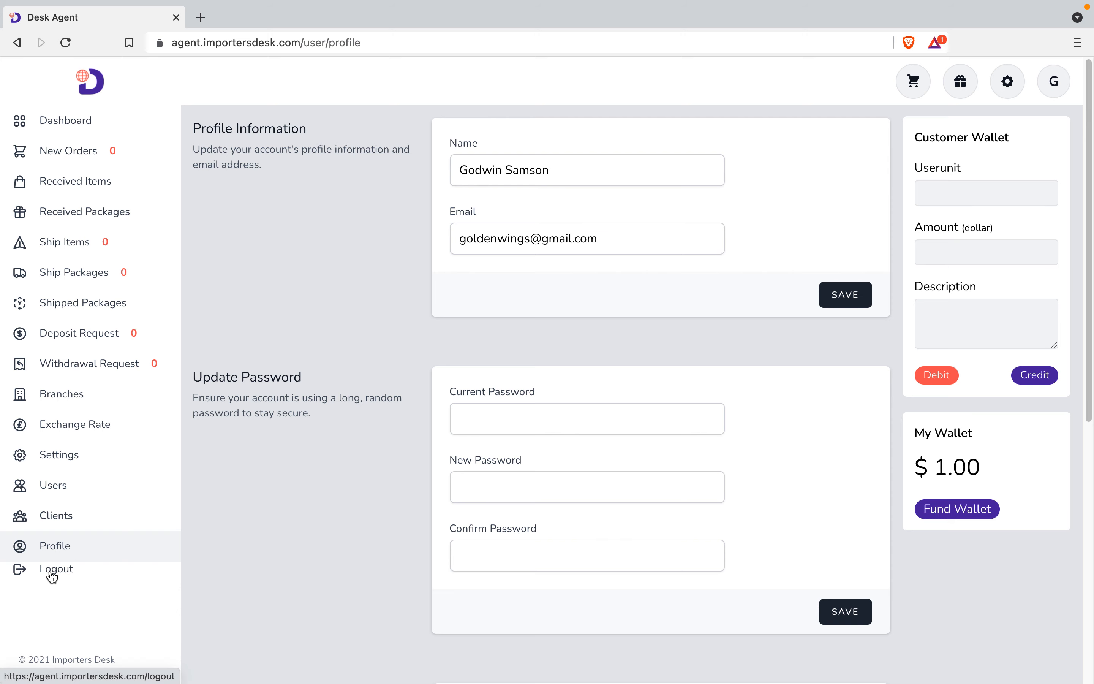
# Let the Profile page load with profile details, password form and $1.00 wallet.
pyautogui.moveTo(719, 9)
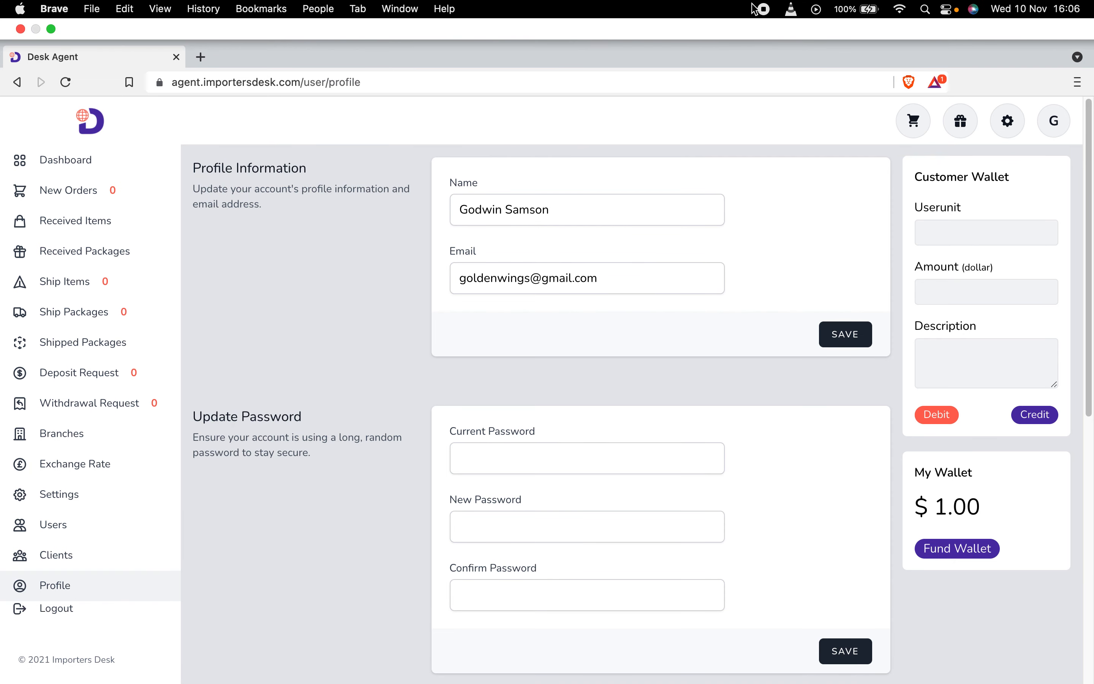